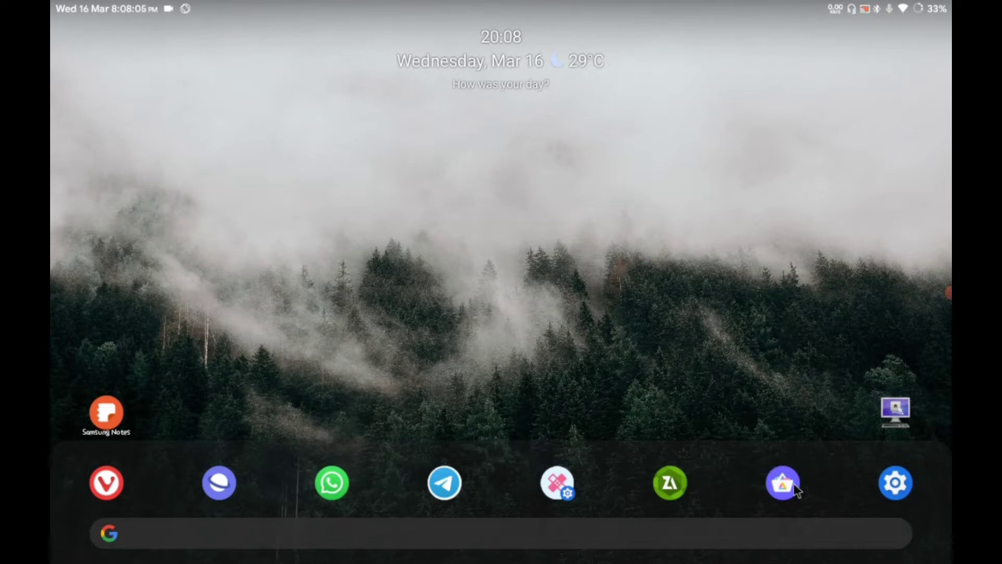
- Check usage of the 612 MB portable disk on the Settings Storage page, then return home
{"action": "left_click", "coordinate": [884, 488]}
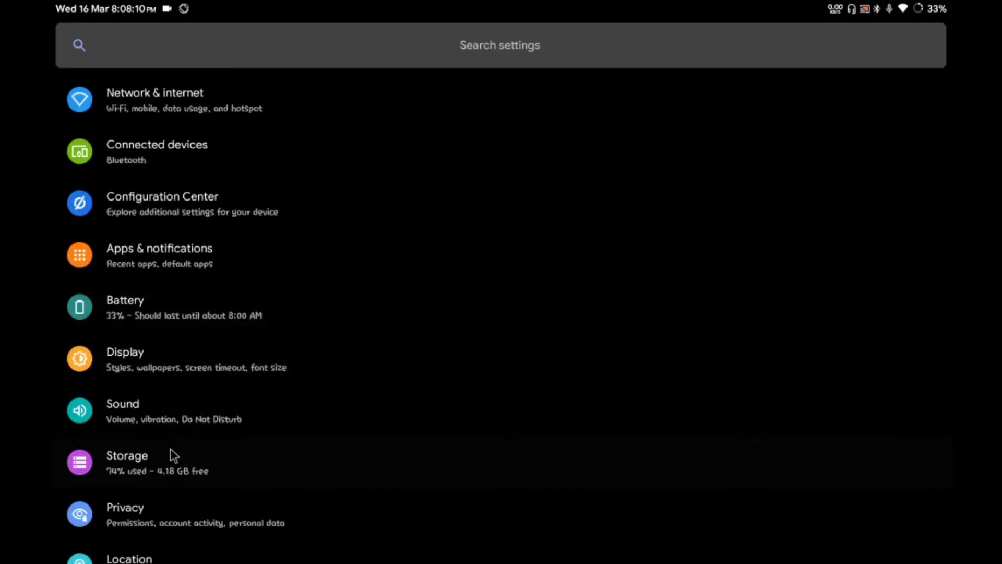
{"action": "left_click", "coordinate": [170, 451]}
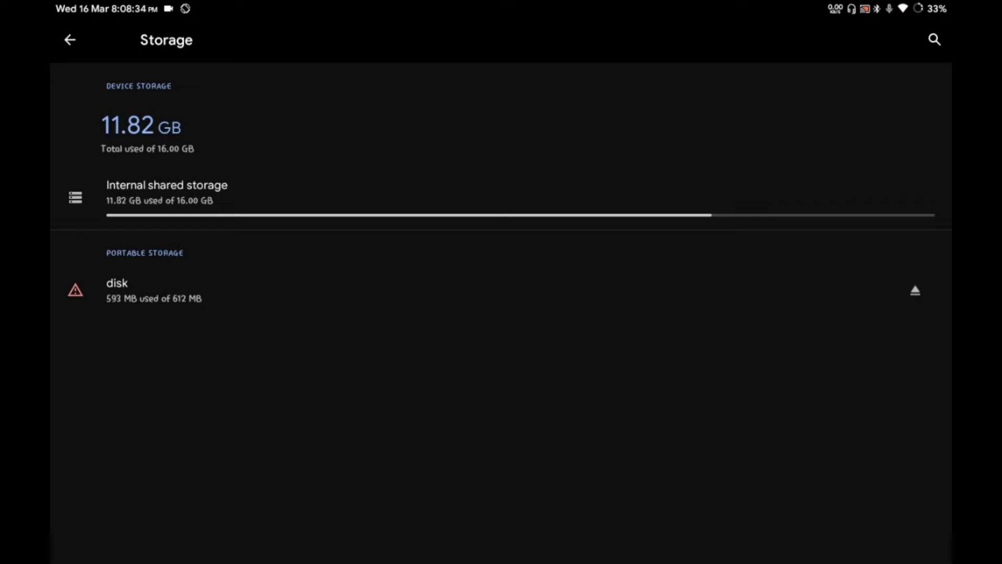
{"action": "key", "text": "super"}
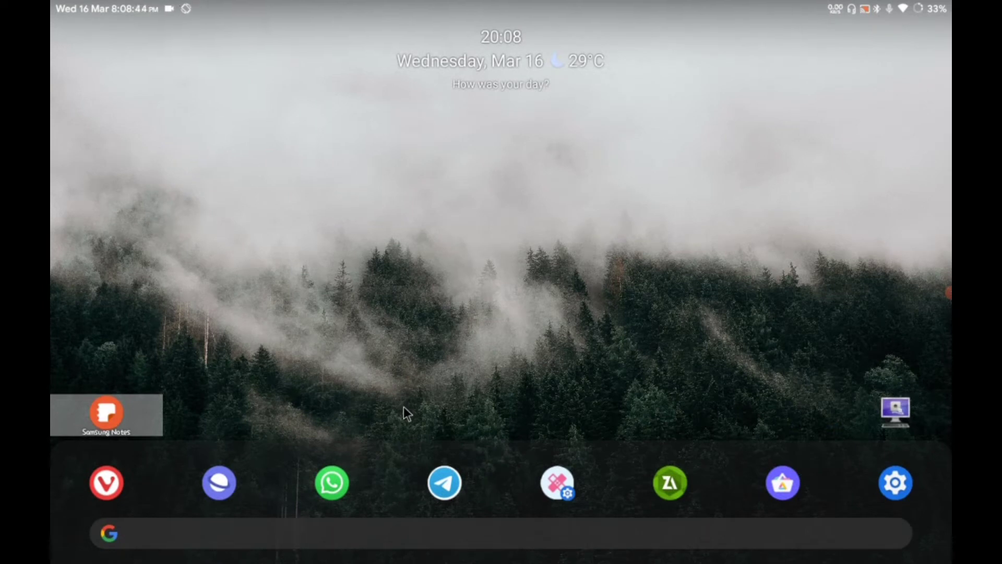
- Search Aurora Store for 'app2sdcard', view the installed App2SD Pro: All in One Tool [ROOT] listing, then go home
{"action": "left_click_drag", "start_coordinate": [275, 351], "coordinate": [270, 4]}
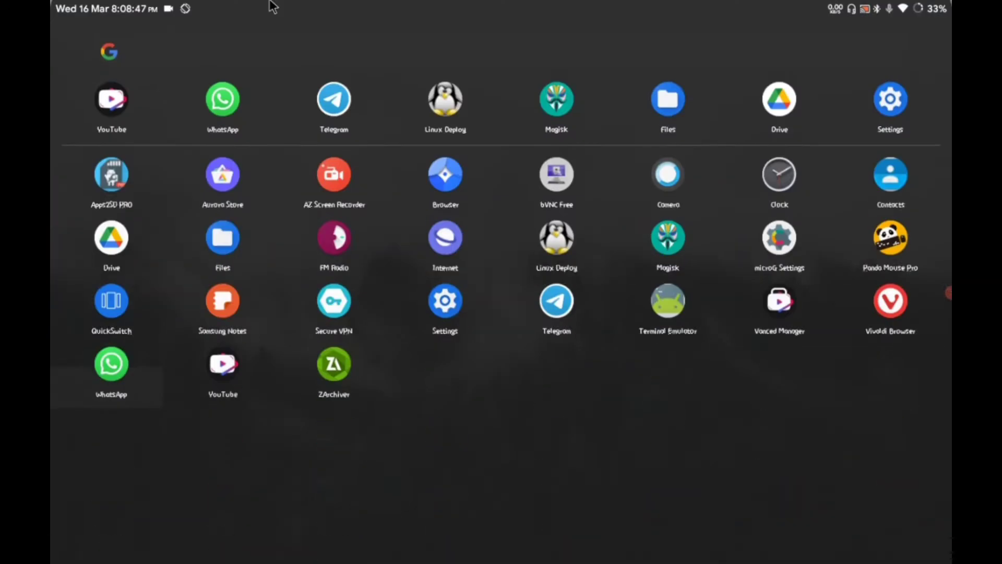
{"action": "left_click", "coordinate": [223, 167]}
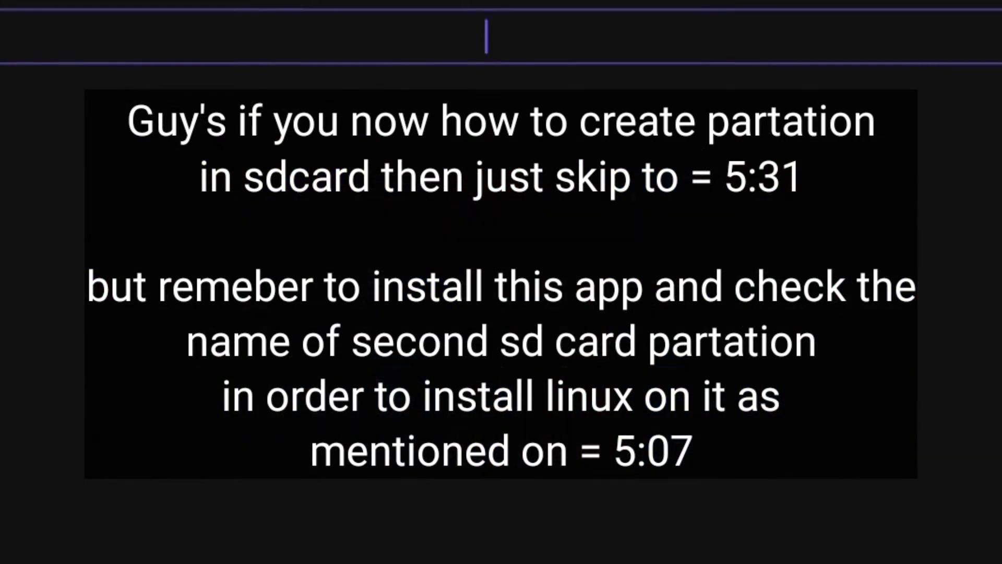
{"action": "type", "text": "app2sdc"}
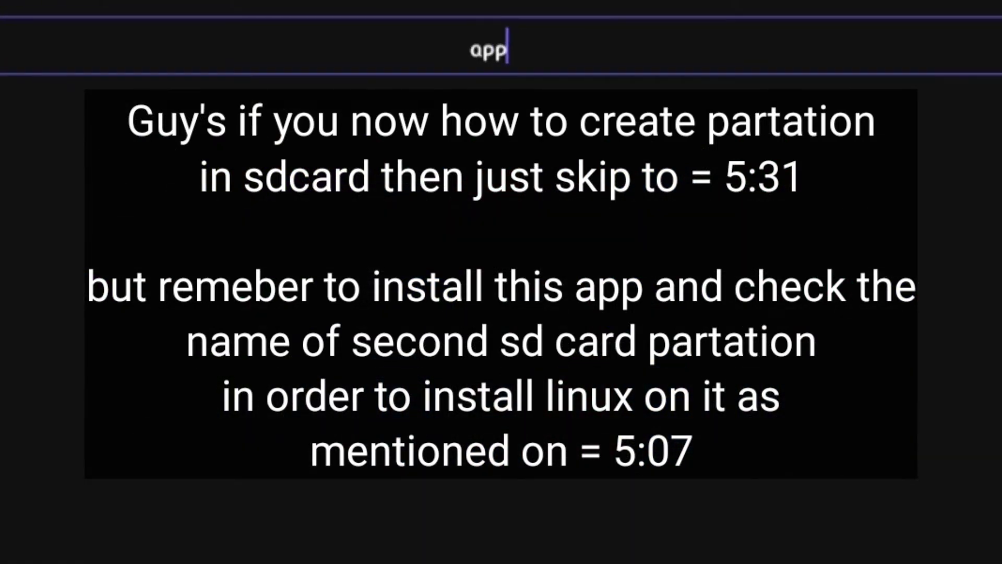
{"action": "type", "text": "ard"}
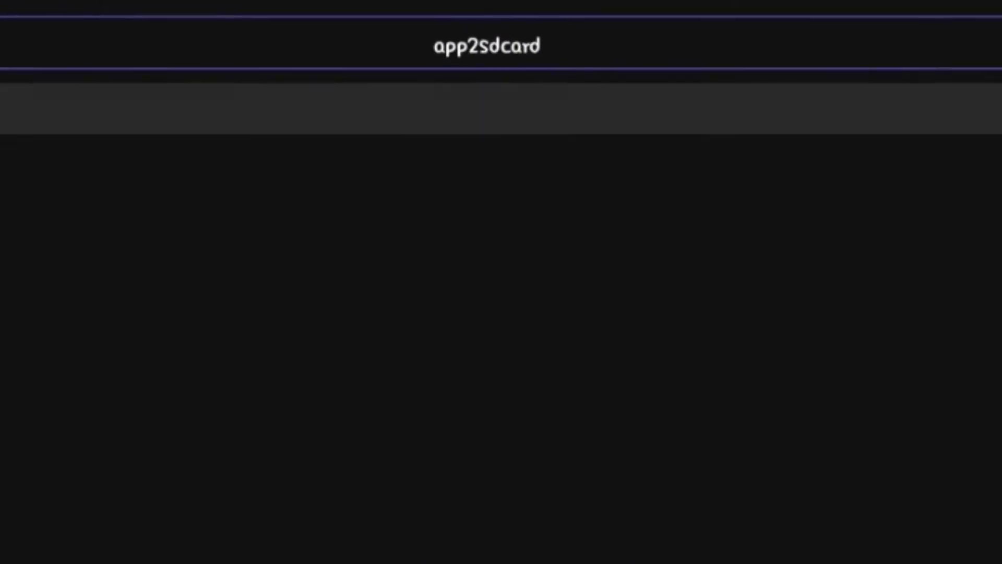
{"action": "left_click", "coordinate": [31, 89]}
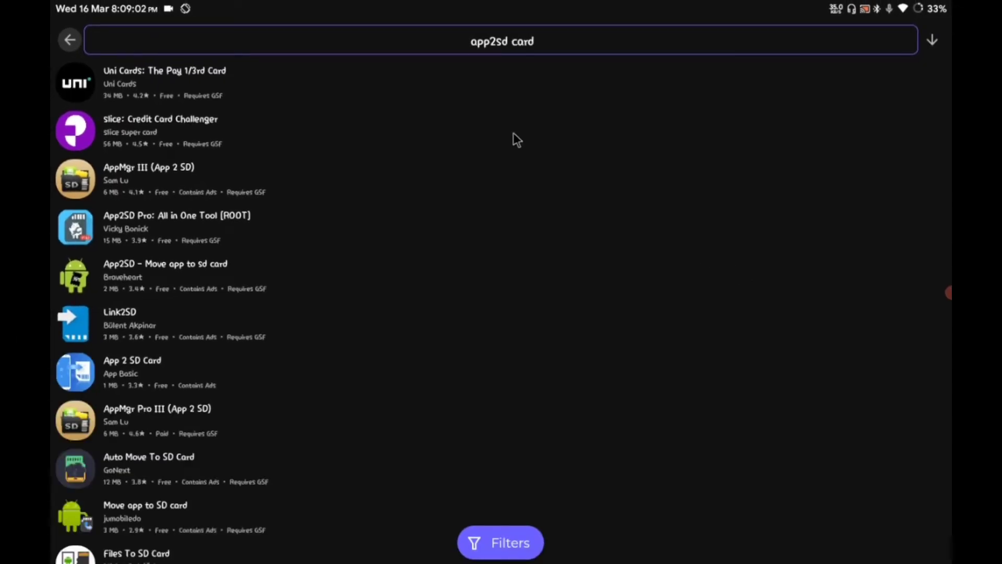
{"action": "left_click", "coordinate": [169, 218]}
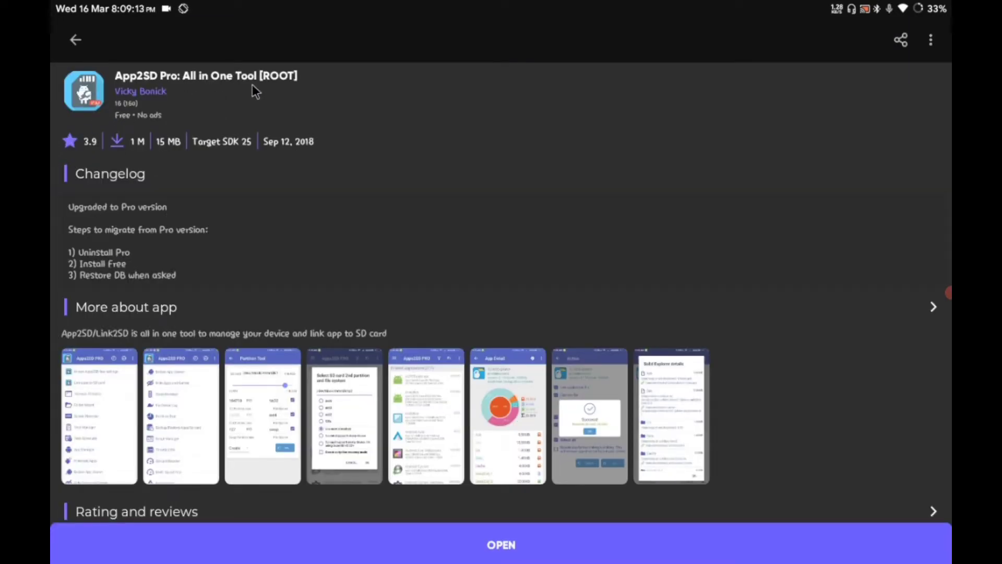
{"action": "key", "text": "Home"}
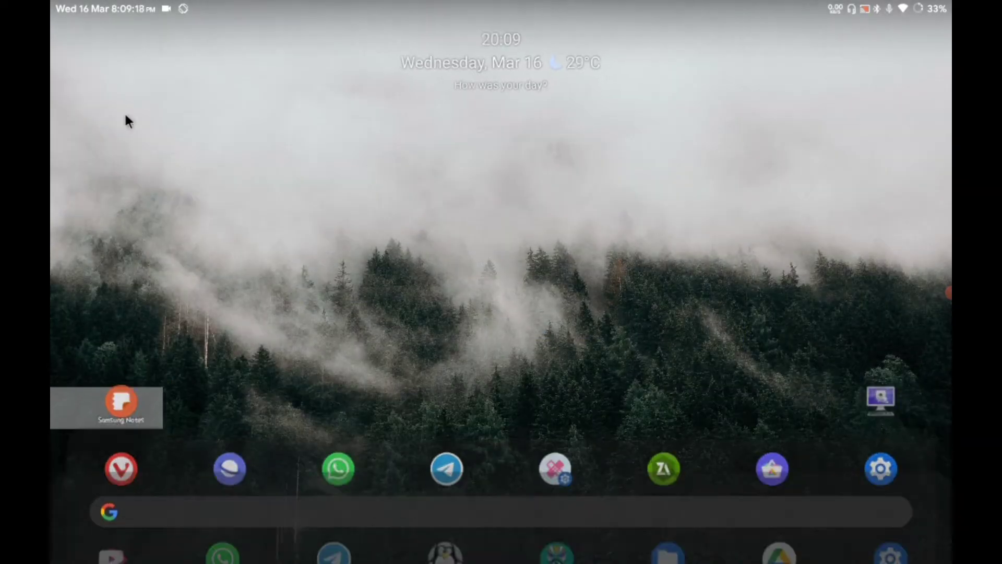
- Launch Apps2SD PRO, grant it Superuser access, and restore its database and settings backup
{"action": "left_click_drag", "start_coordinate": [171, 277], "coordinate": [140, 96]}
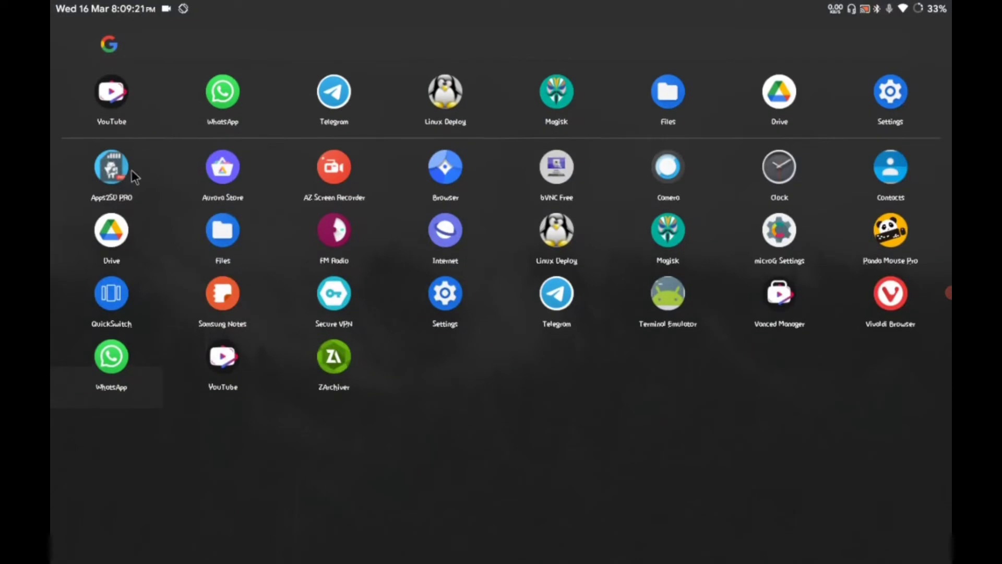
{"action": "left_click_drag", "start_coordinate": [124, 188], "coordinate": [124, 189]}
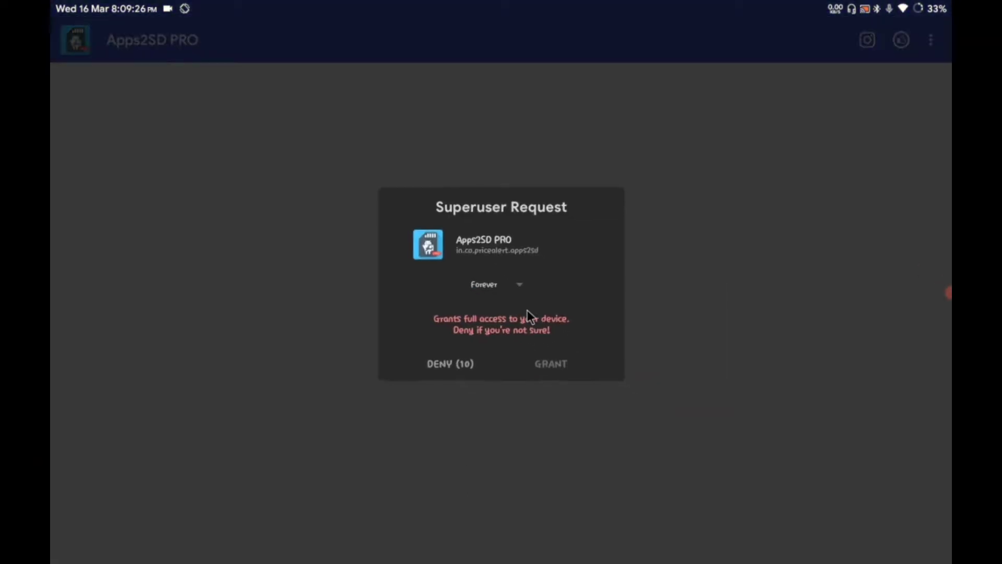
{"action": "left_click", "coordinate": [550, 364]}
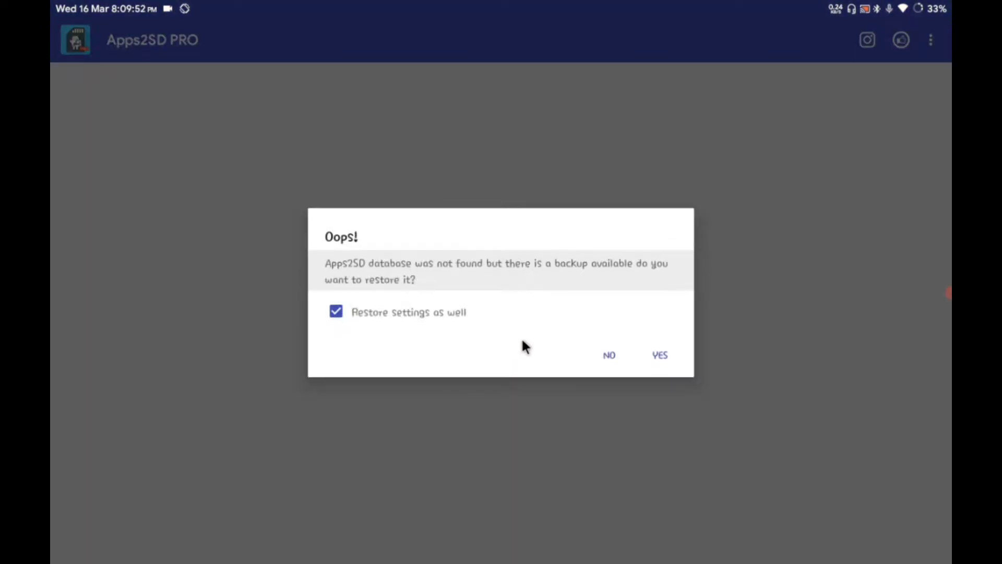
{"action": "left_click", "coordinate": [659, 354]}
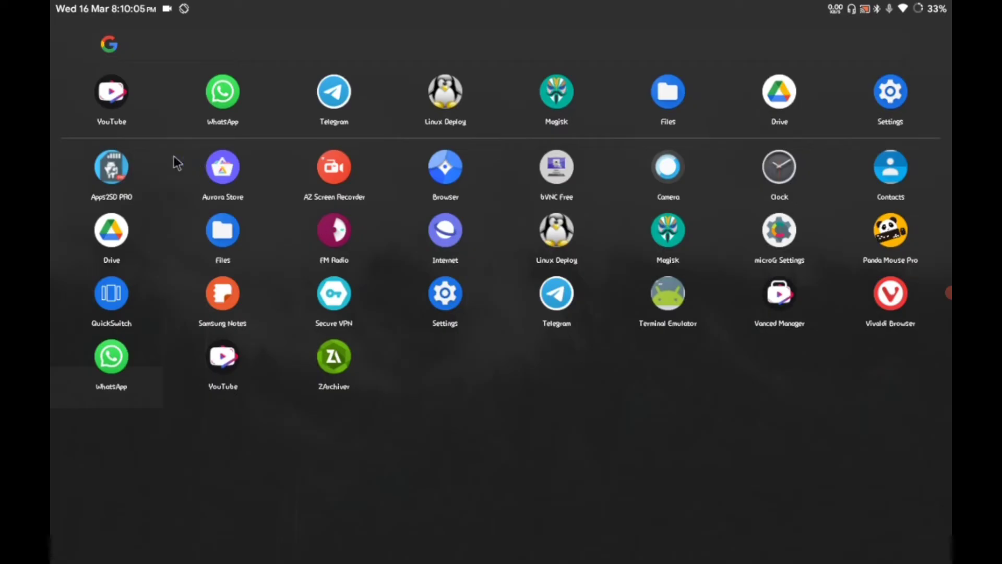
- Relaunch Apps2SD PRO with English as its language and scroll the tools list to Partition Tool
{"action": "left_click", "coordinate": [109, 172]}
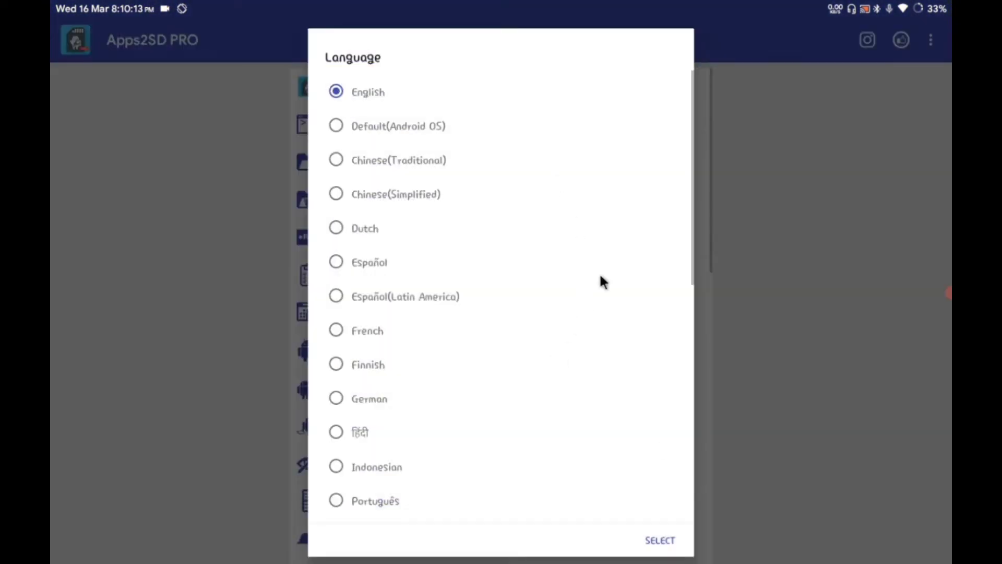
{"action": "left_click", "coordinate": [669, 542]}
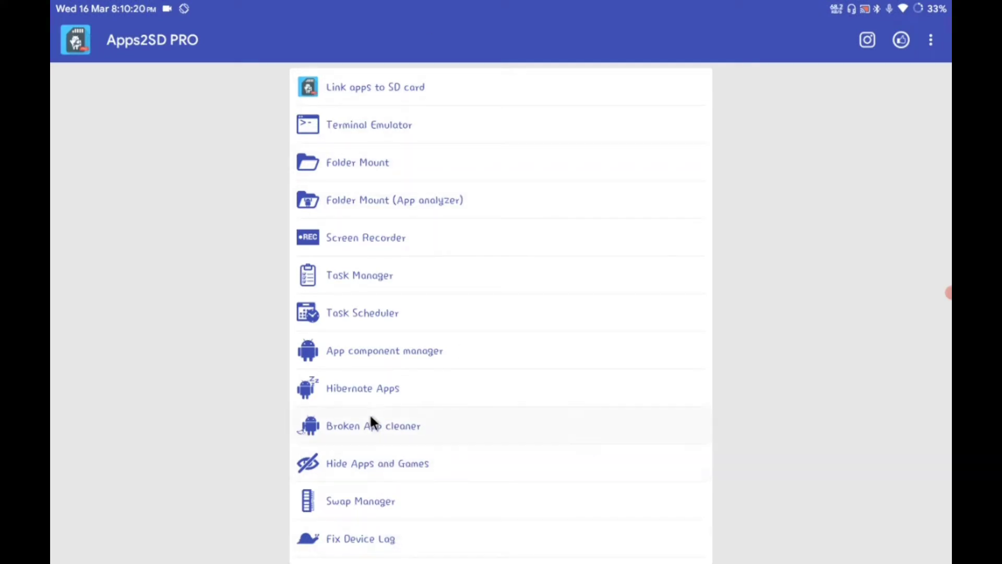
{"action": "scroll", "coordinate": [399, 477], "scroll_direction": "down", "scroll_amount": 10}
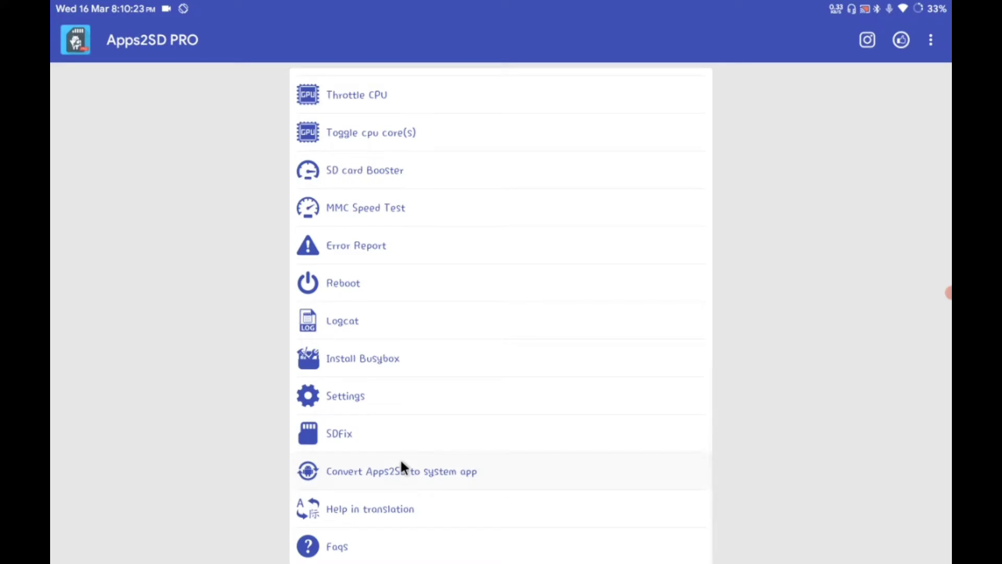
{"action": "scroll", "coordinate": [400, 327], "scroll_direction": "up", "scroll_amount": 5}
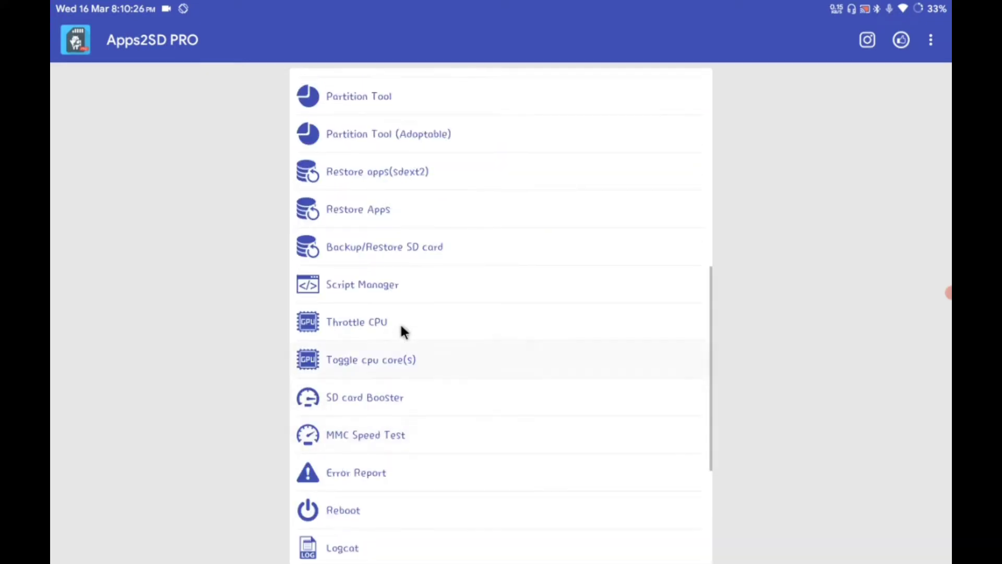
{"action": "scroll", "coordinate": [402, 328], "scroll_direction": "up", "scroll_amount": 3}
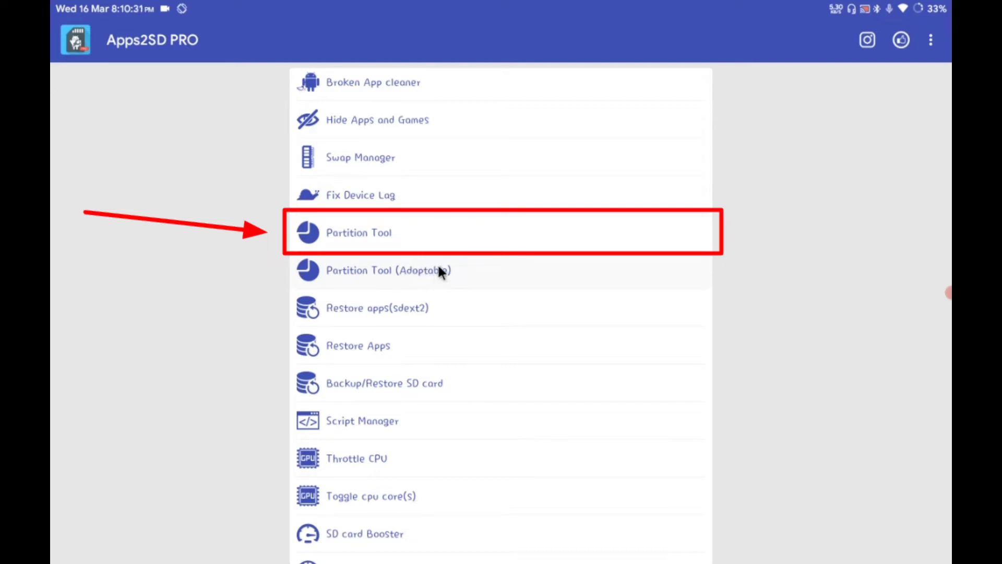
- Open Partition Tool, suppress its warning permanently, select the 583 MB size, then go home
{"action": "left_click", "coordinate": [459, 241]}
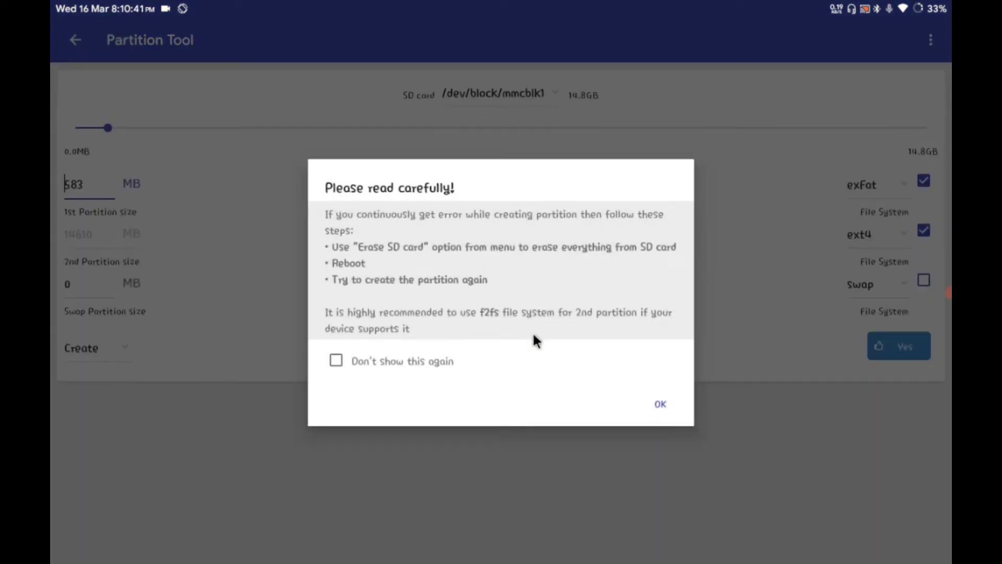
{"action": "left_click", "coordinate": [401, 356]}
{"action": "left_click", "coordinate": [660, 404]}
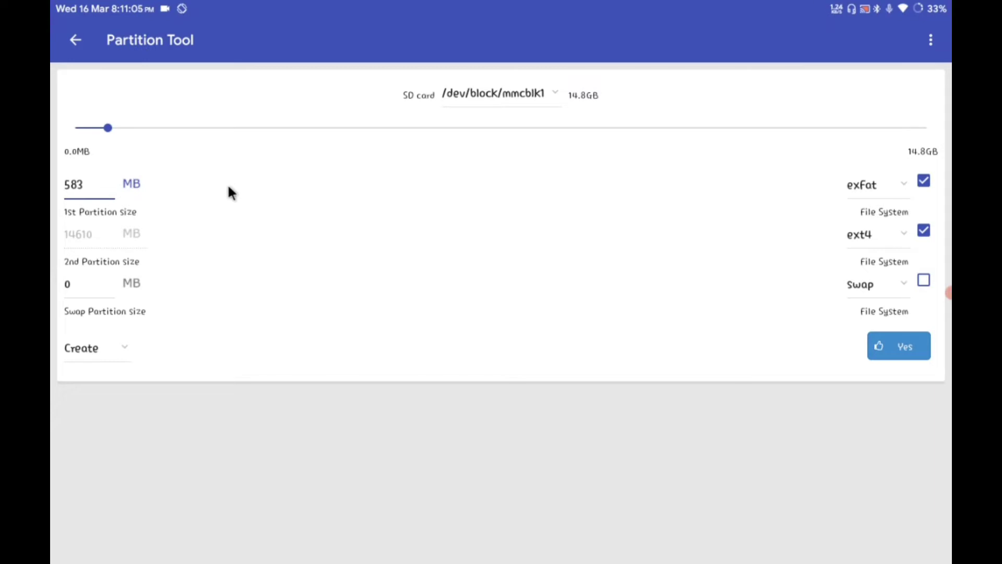
{"action": "double_click", "coordinate": [53, 185]}
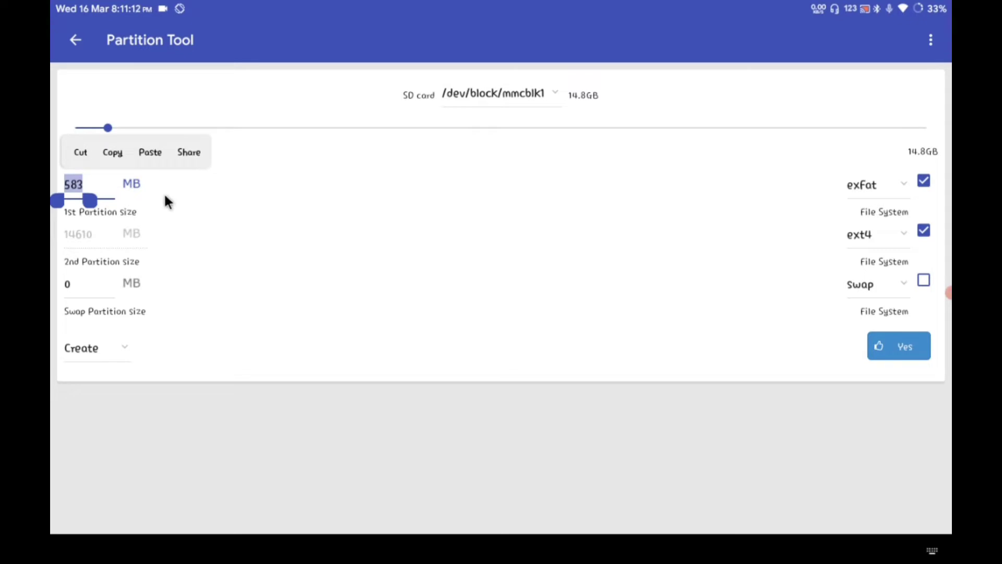
{"action": "key", "text": "super"}
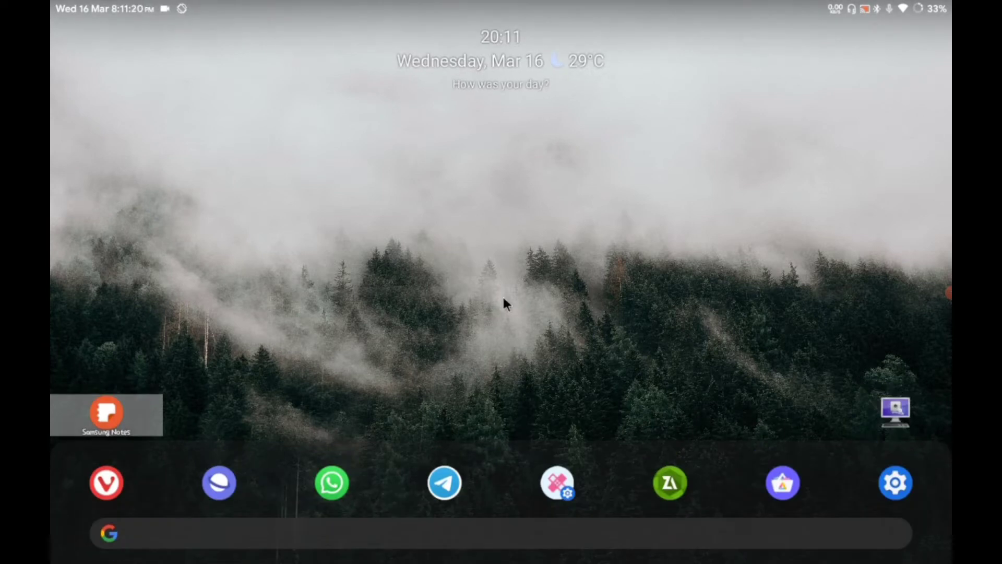
- Read the portable disk's 593 MB used of 612 MB in Settings Storage, then reopen Partition Tool
{"action": "right_click", "coordinate": [503, 300]}
{"action": "left_click", "coordinate": [578, 408]}
{"action": "left_click", "coordinate": [893, 489]}
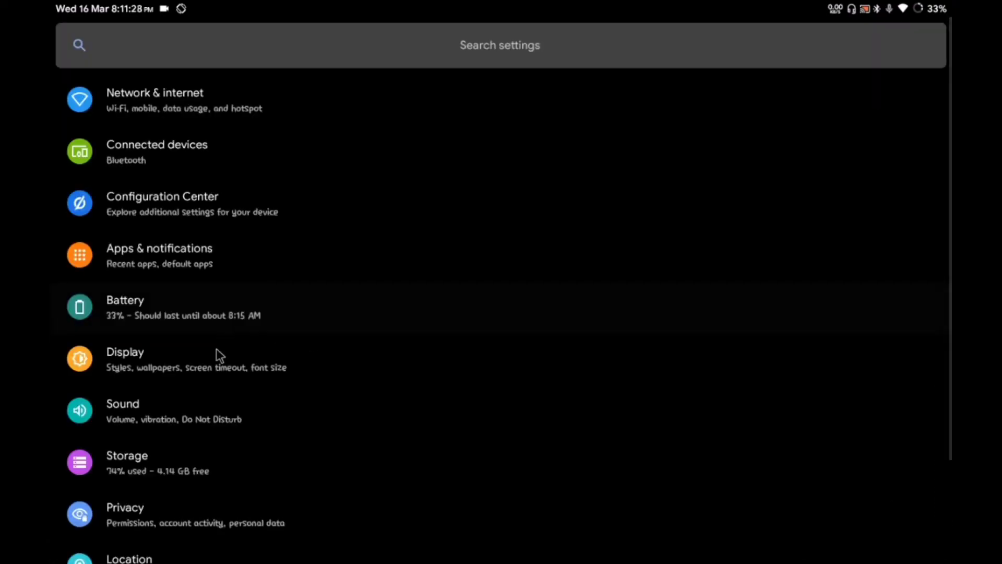
{"action": "left_click", "coordinate": [181, 458]}
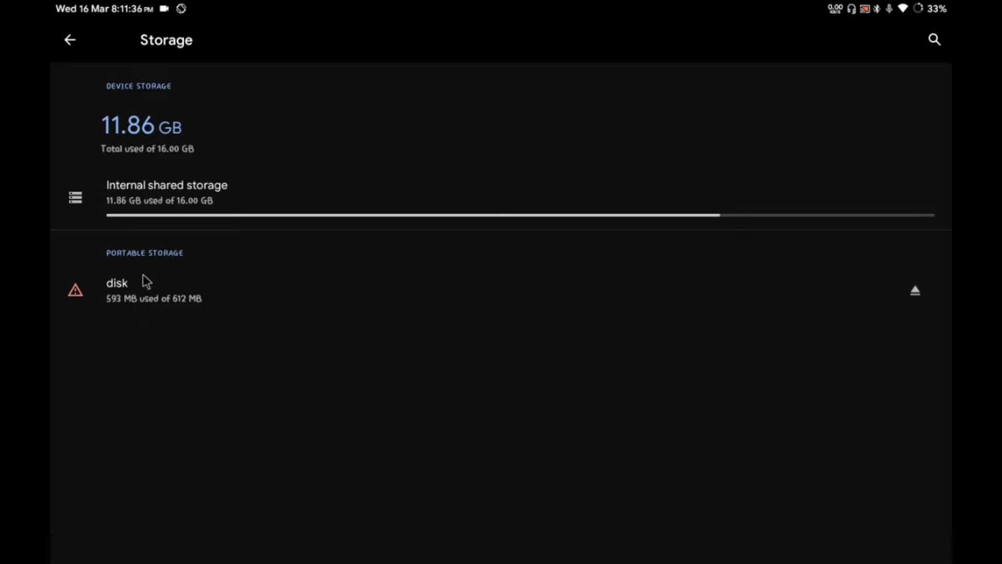
{"action": "key", "text": "alt+Tab"}
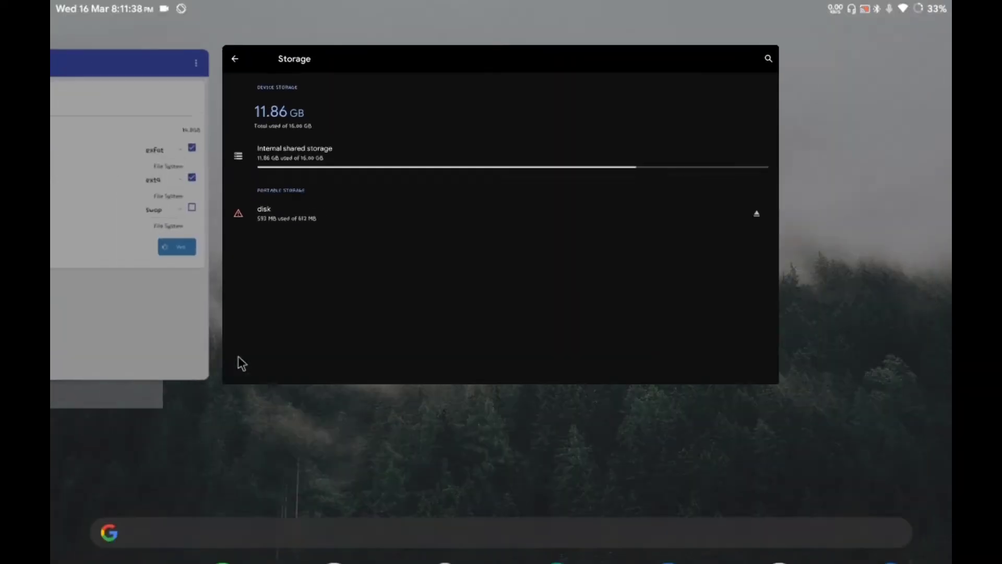
{"action": "left_click", "coordinate": [88, 252]}
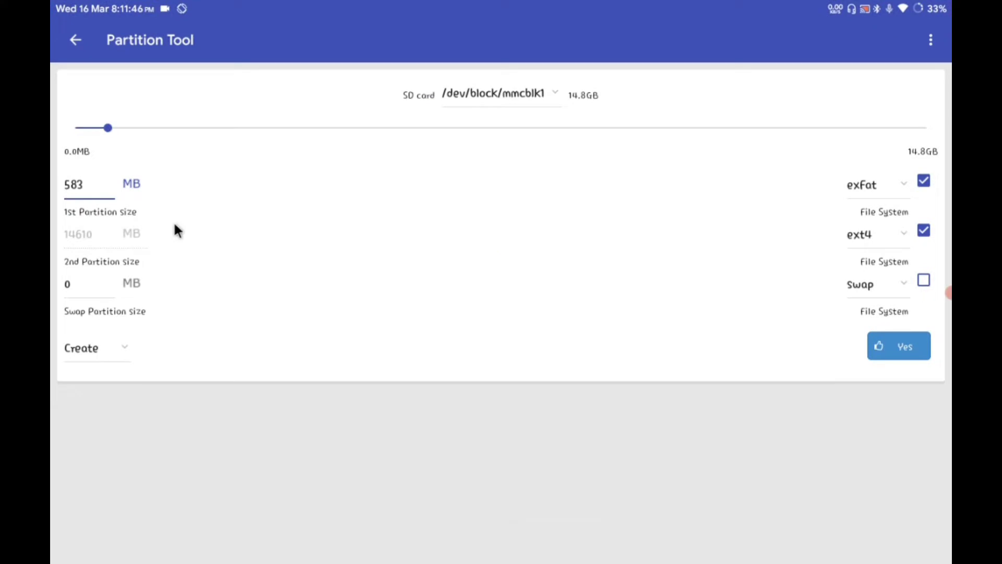
- Change the first partition size from 583 to 612 MB
{"action": "left_click_drag", "start_coordinate": [96, 186], "coordinate": [52, 187]}
{"action": "key", "text": "BackSpace"}
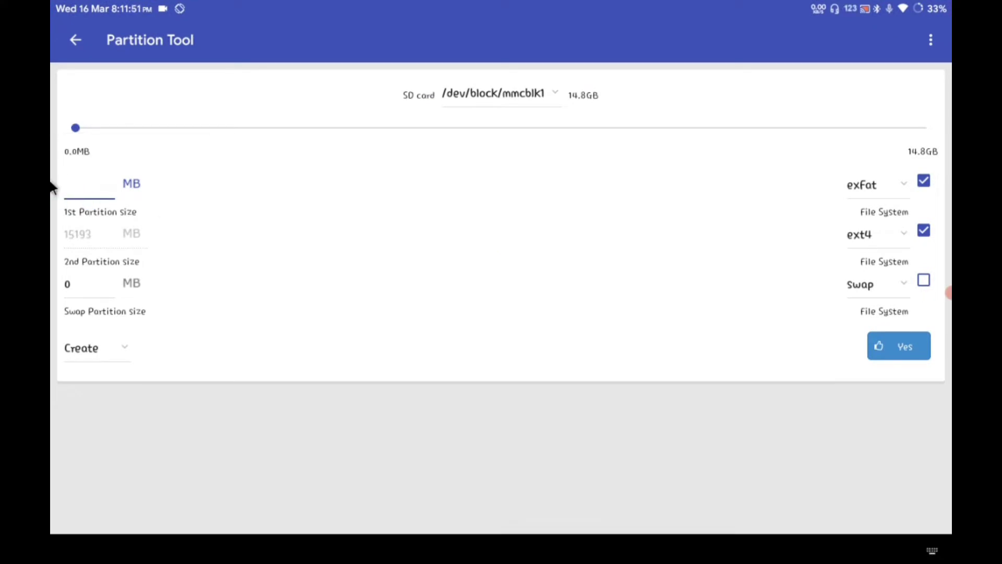
{"action": "type", "text": "612"}
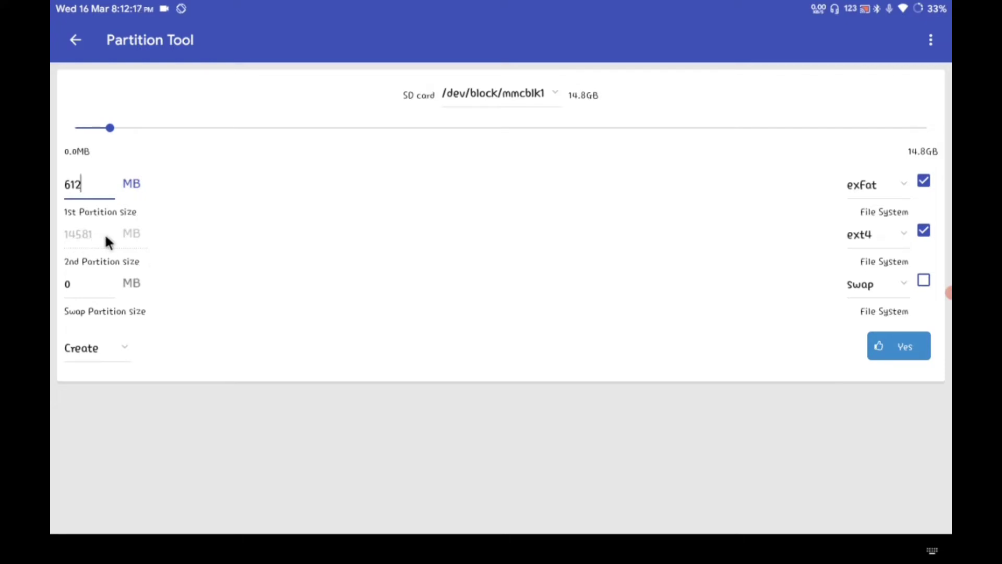
- Keep ext4 for the second partition, set the first to fat32, then cancel the data-erase confirmation
{"action": "left_click", "coordinate": [875, 231]}
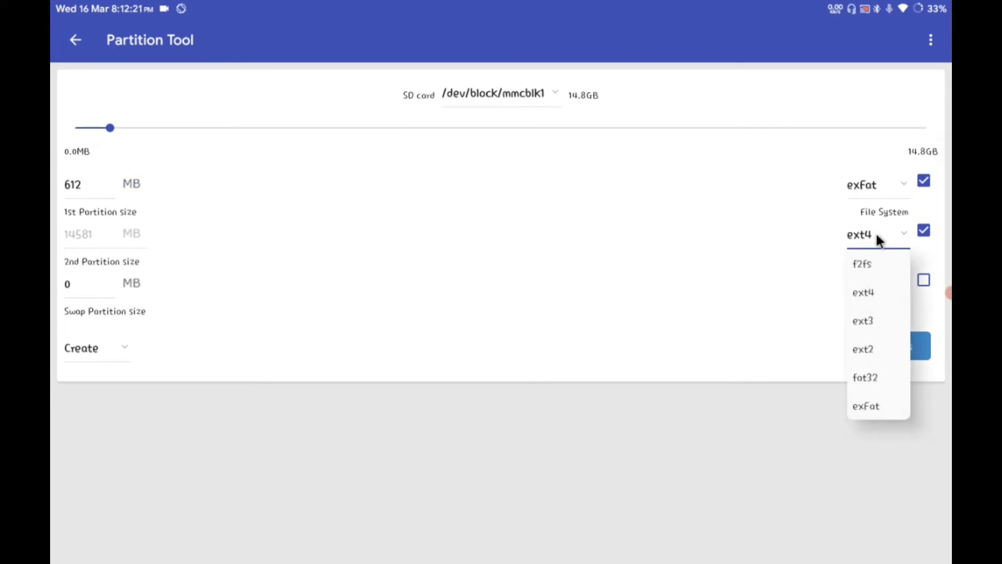
{"action": "left_click", "coordinate": [876, 290]}
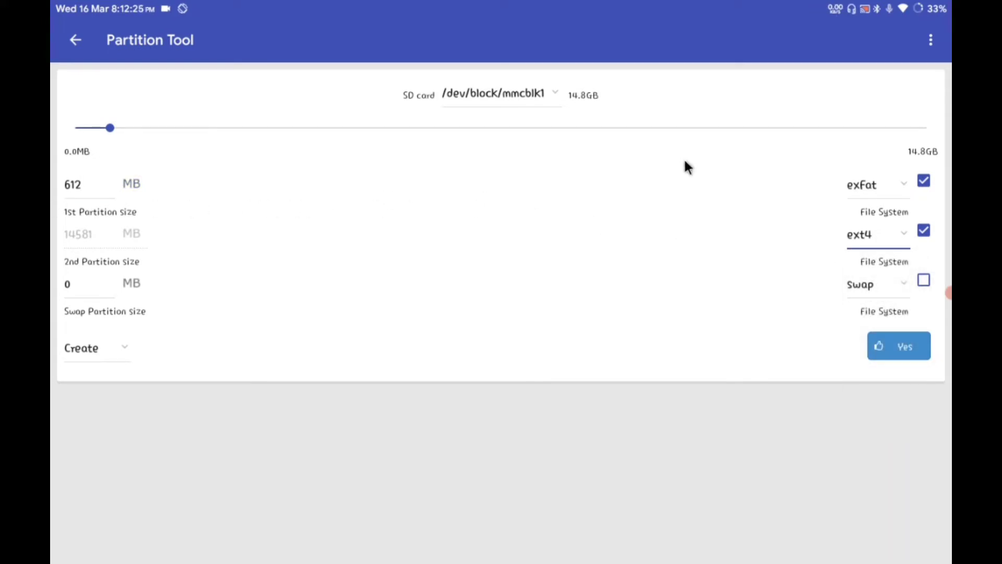
{"action": "left_click", "coordinate": [874, 186]}
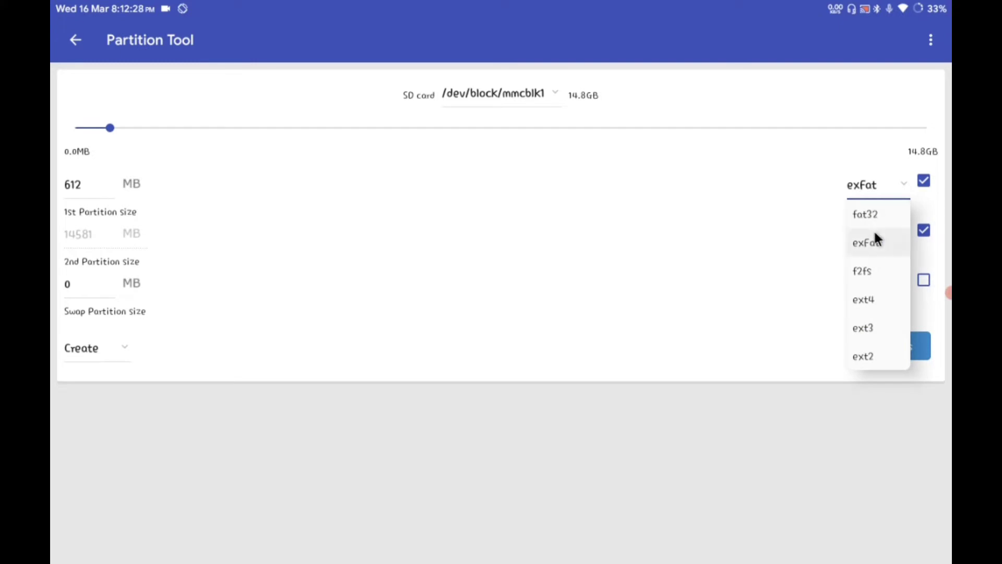
{"action": "left_click", "coordinate": [875, 217]}
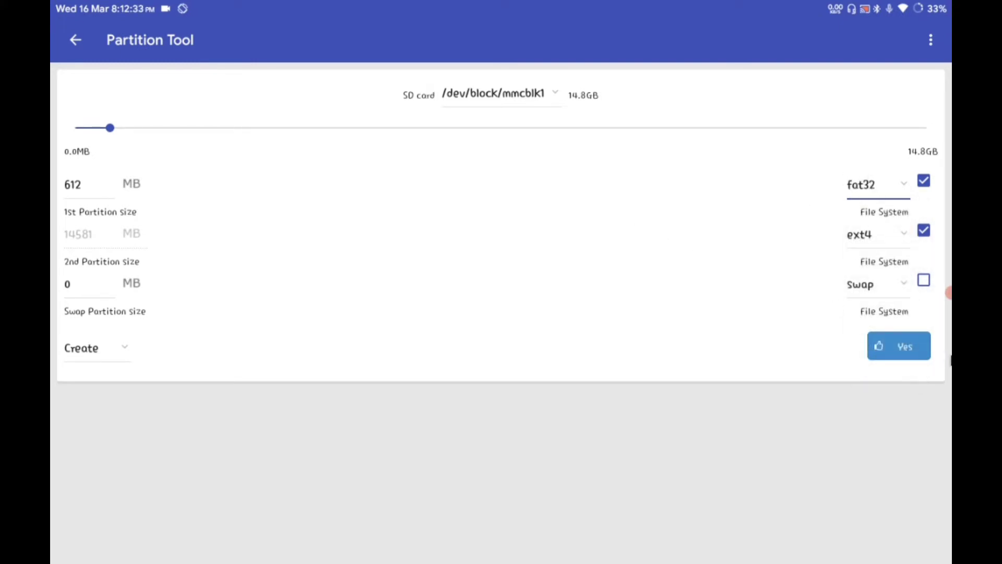
{"action": "left_click", "coordinate": [915, 346]}
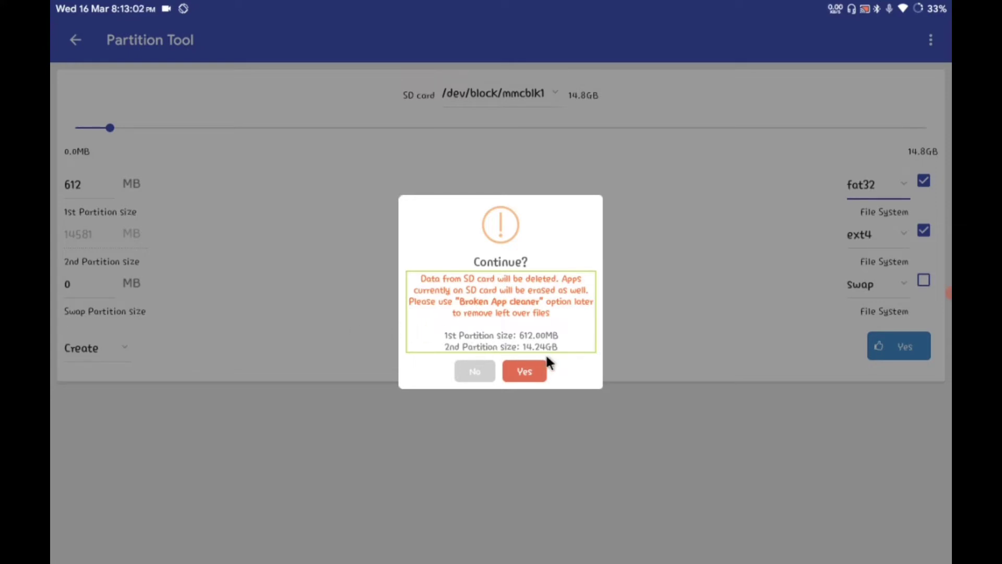
{"action": "left_click", "coordinate": [477, 371]}
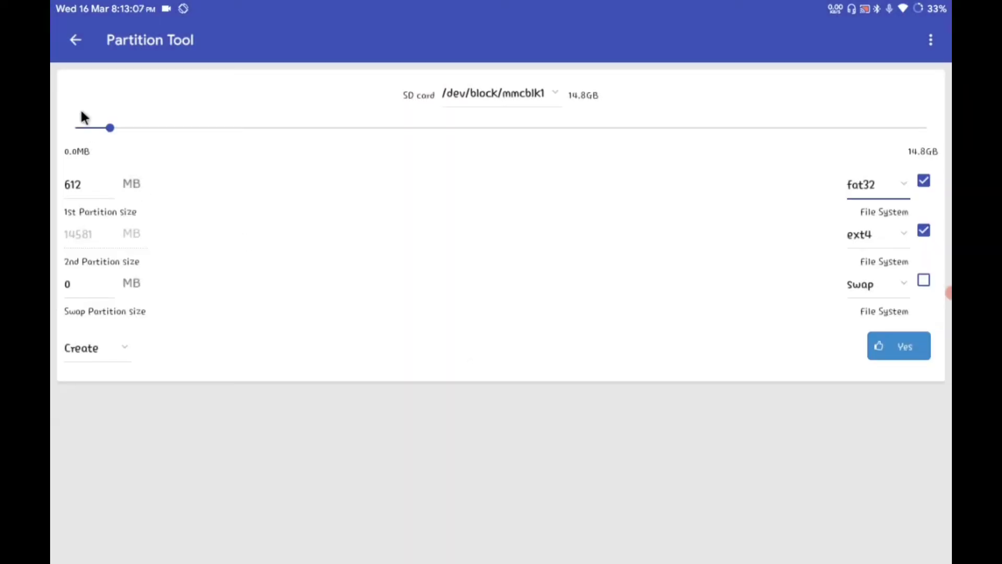
- Exit Partition Tool to the home screen and swipe up to the full app drawer
{"action": "left_click", "coordinate": [74, 40]}
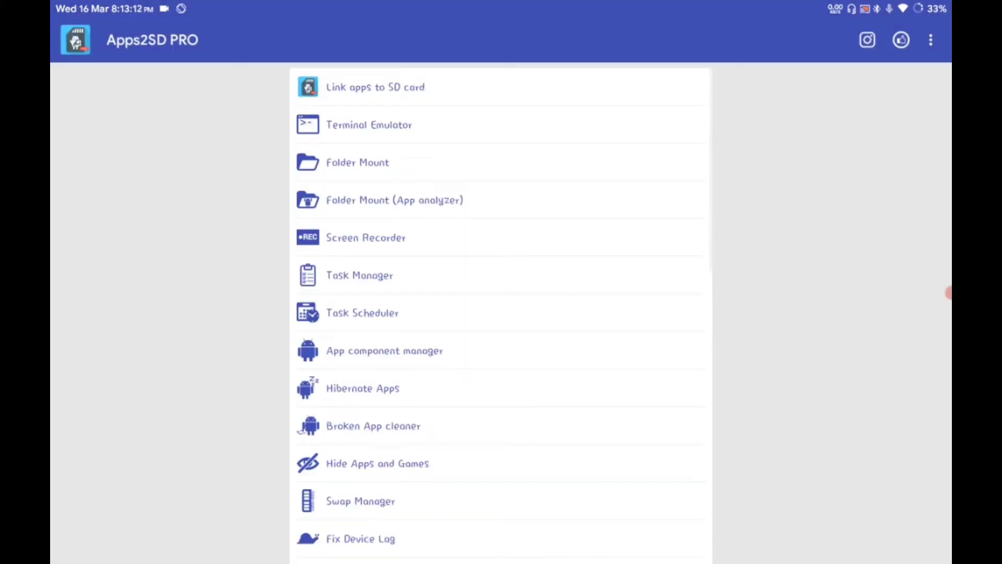
{"action": "key", "text": "Escape"}
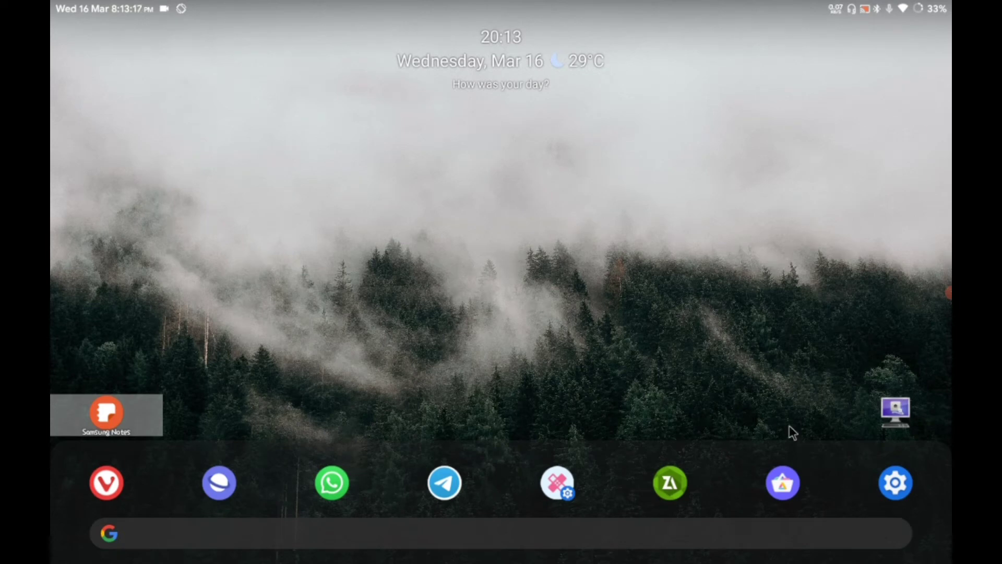
{"action": "left_click_drag", "start_coordinate": [789, 425], "coordinate": [745, 111]}
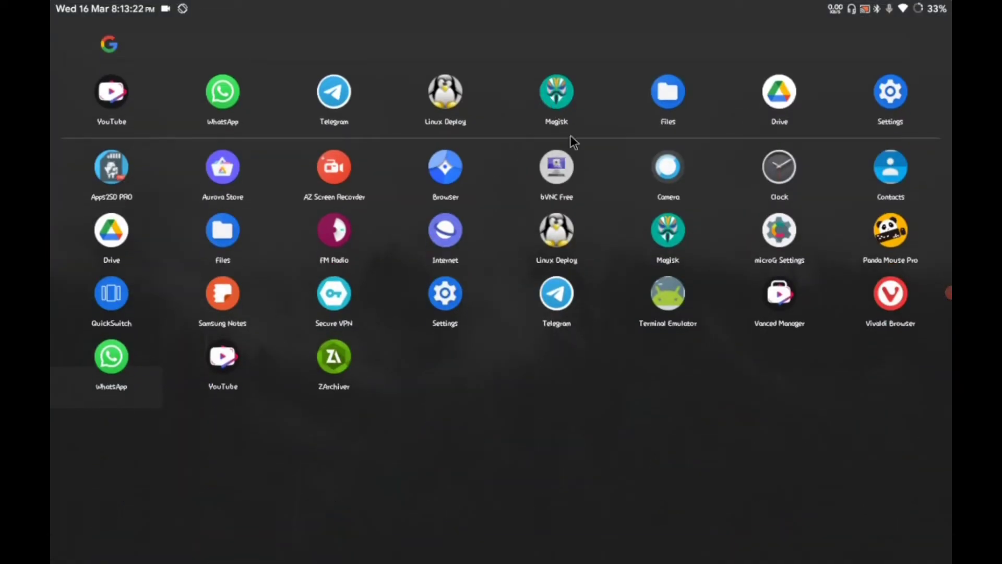
- Browse the SD card 'disk' in Files, selecting then deselecting the 591 MB Havoc-OS zip
{"action": "left_click", "coordinate": [201, 235]}
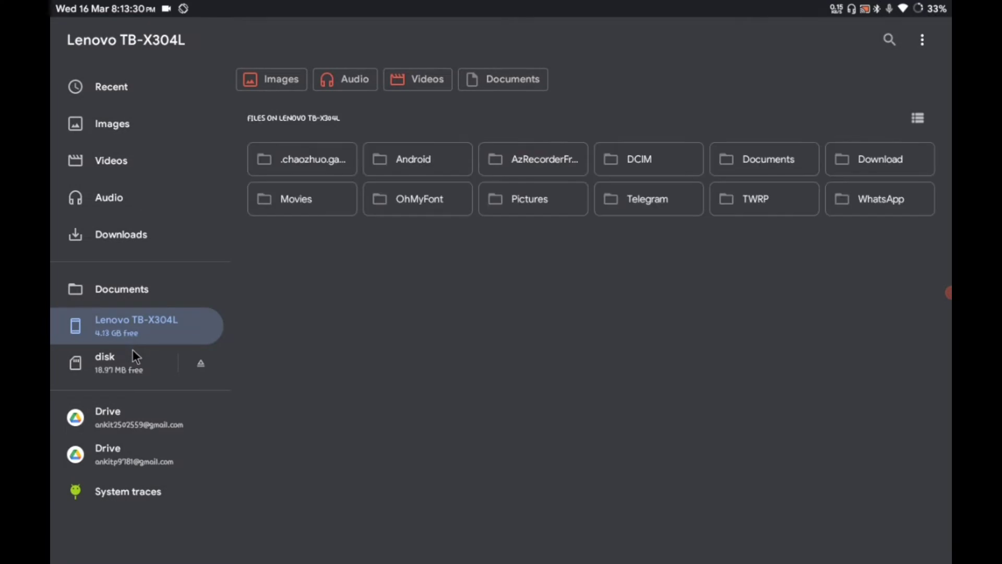
{"action": "left_click", "coordinate": [132, 355]}
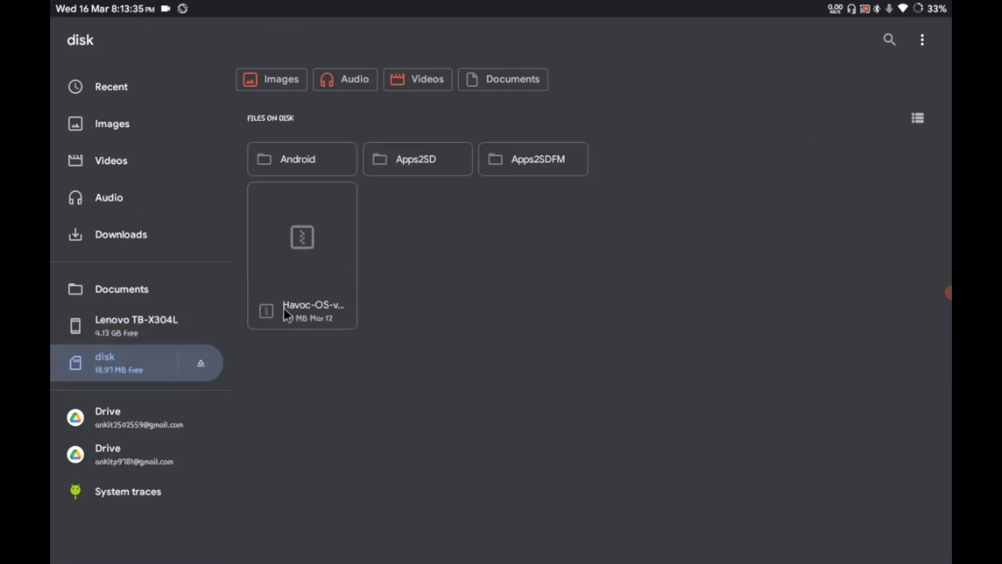
{"action": "left_click_drag", "start_coordinate": [358, 397], "coordinate": [304, 298]}
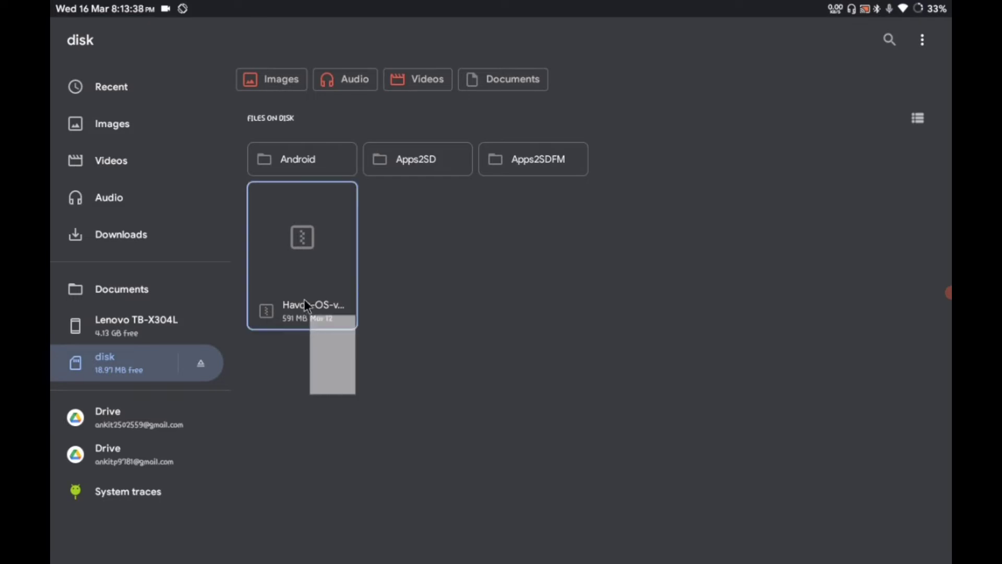
{"action": "left_click", "coordinate": [266, 313]}
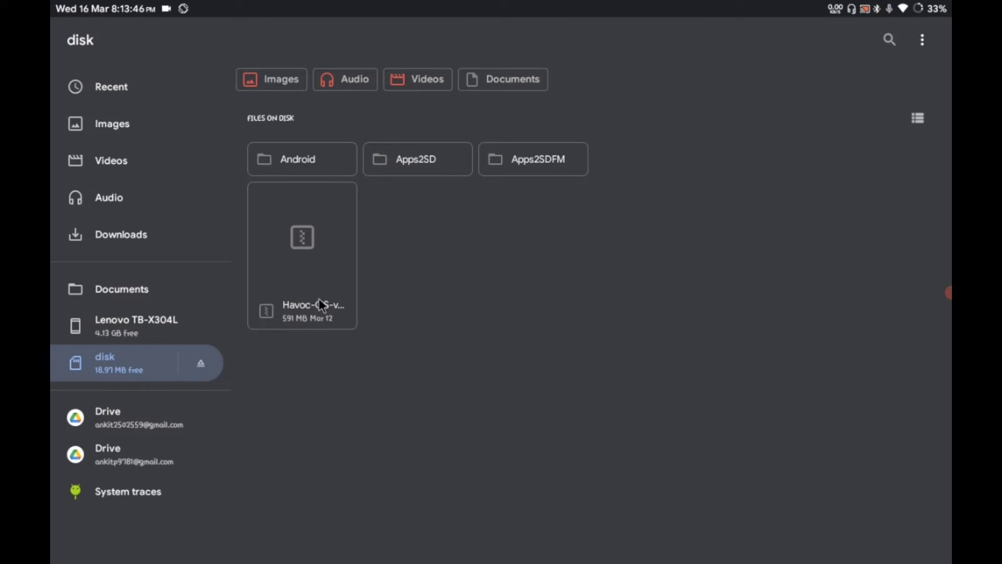
- Switch back to Files via Recents, then bring up the recent apps overview again
{"action": "key", "text": "alt+Tab"}
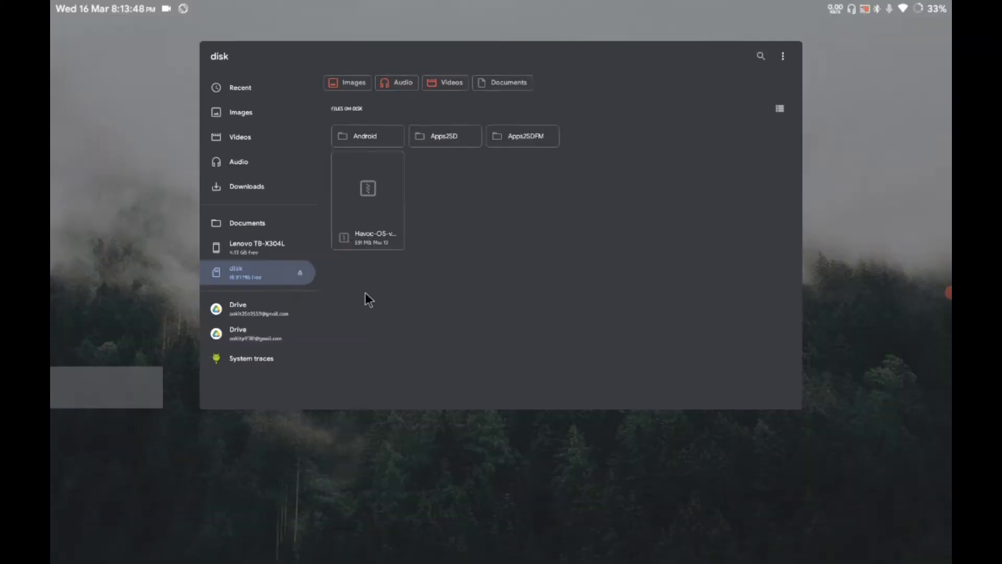
{"action": "left_click", "coordinate": [365, 293]}
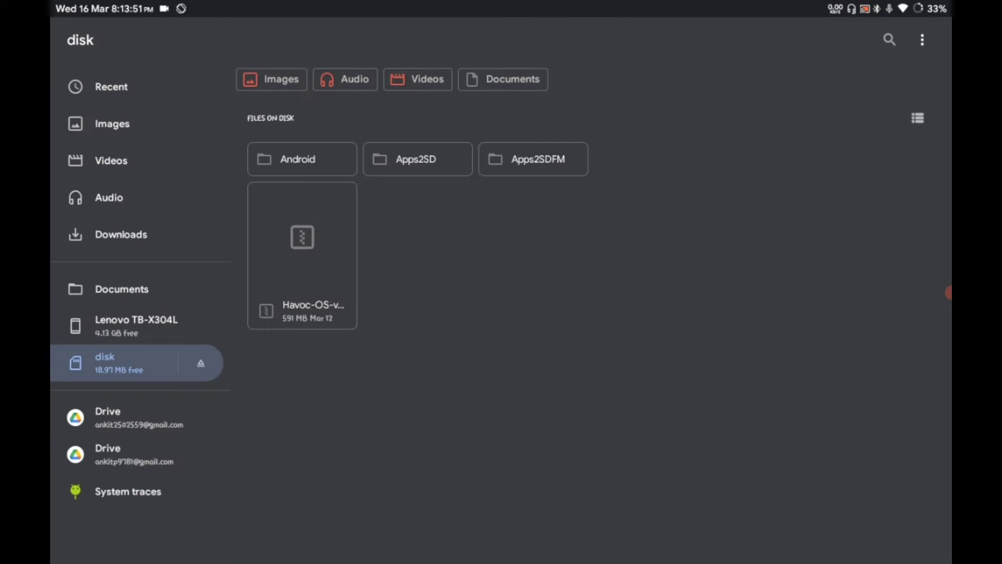
{"action": "left_click_drag", "start_coordinate": [416, 546], "coordinate": [519, 277]}
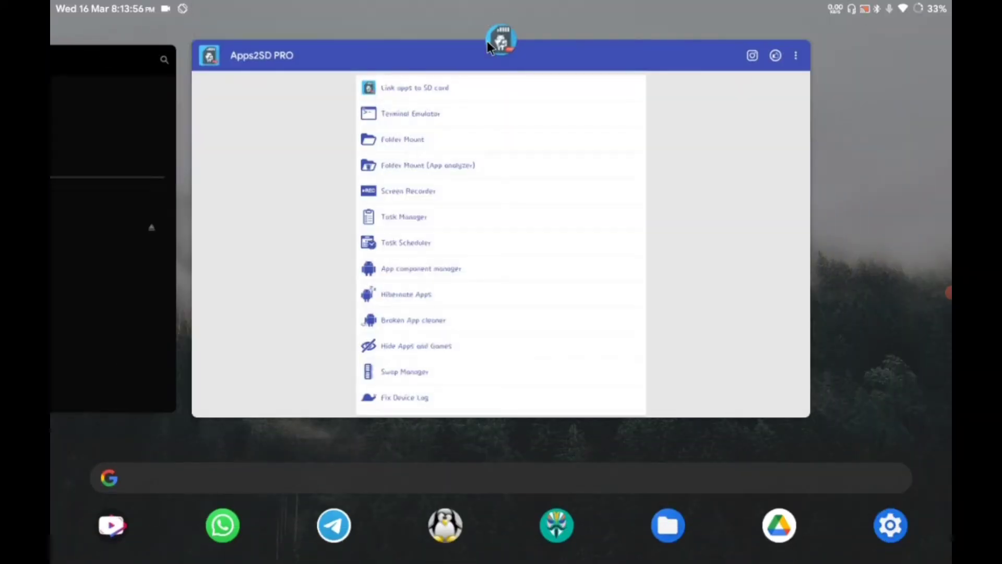
{"action": "left_click", "coordinate": [519, 277]}
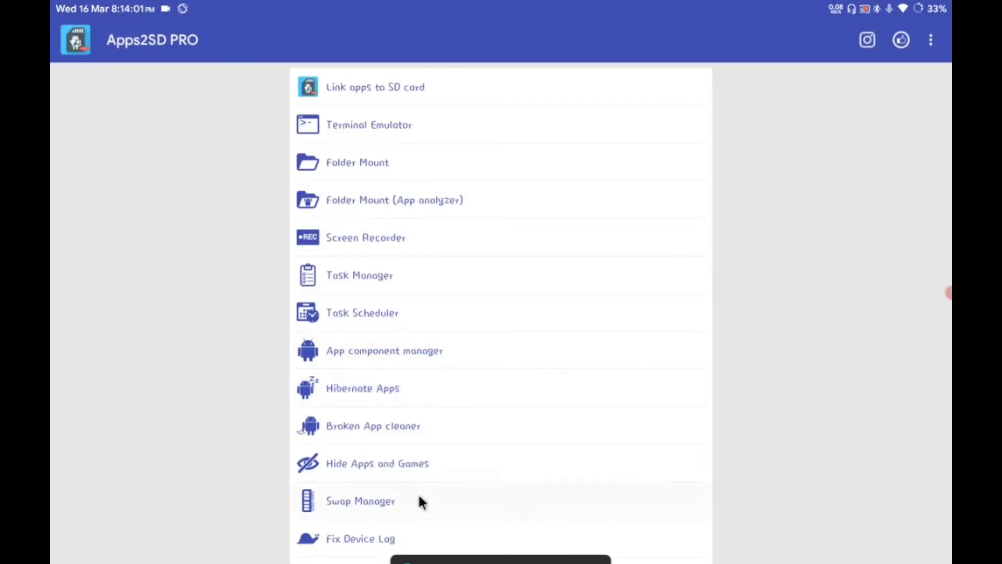
{"action": "left_click_drag", "start_coordinate": [418, 510], "coordinate": [416, 422]}
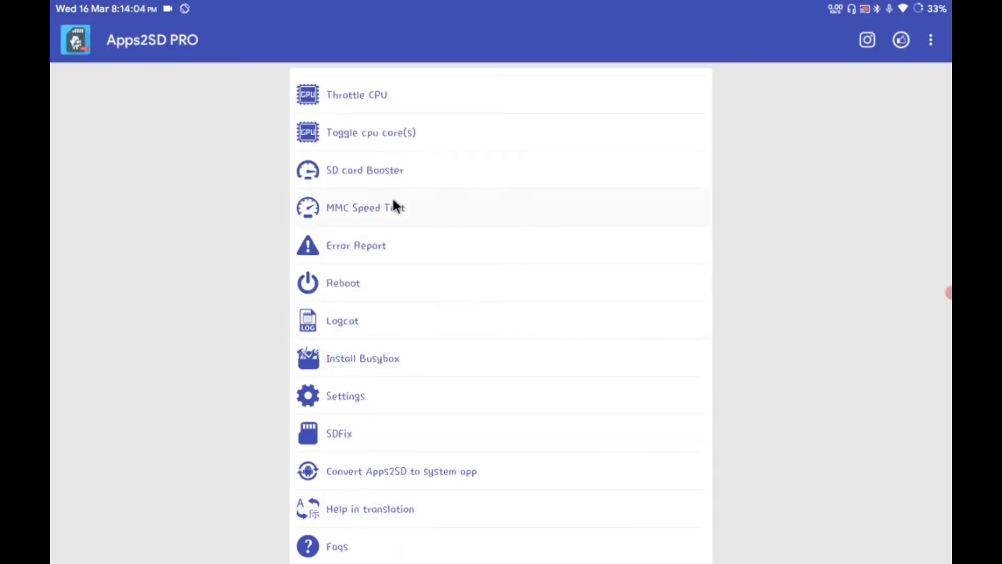
{"action": "scroll", "coordinate": [394, 160], "scroll_direction": "up", "scroll_amount": 5}
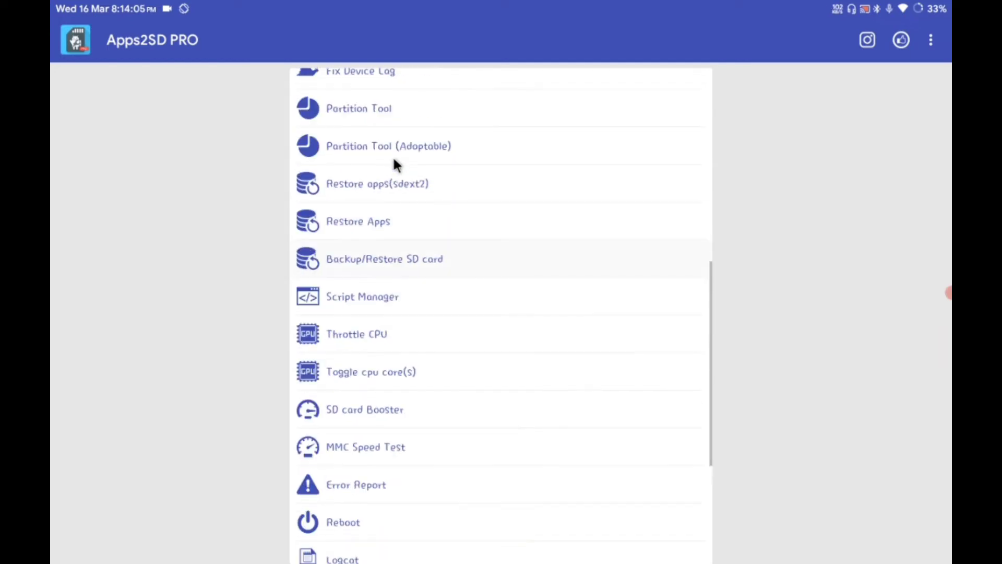
{"action": "left_click", "coordinate": [393, 111]}
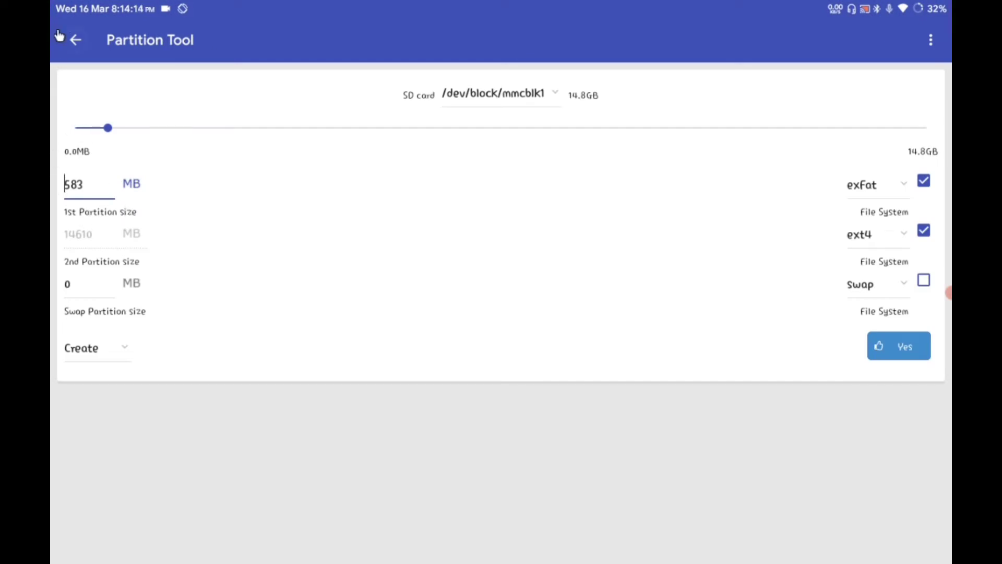
{"action": "left_click", "coordinate": [83, 132]}
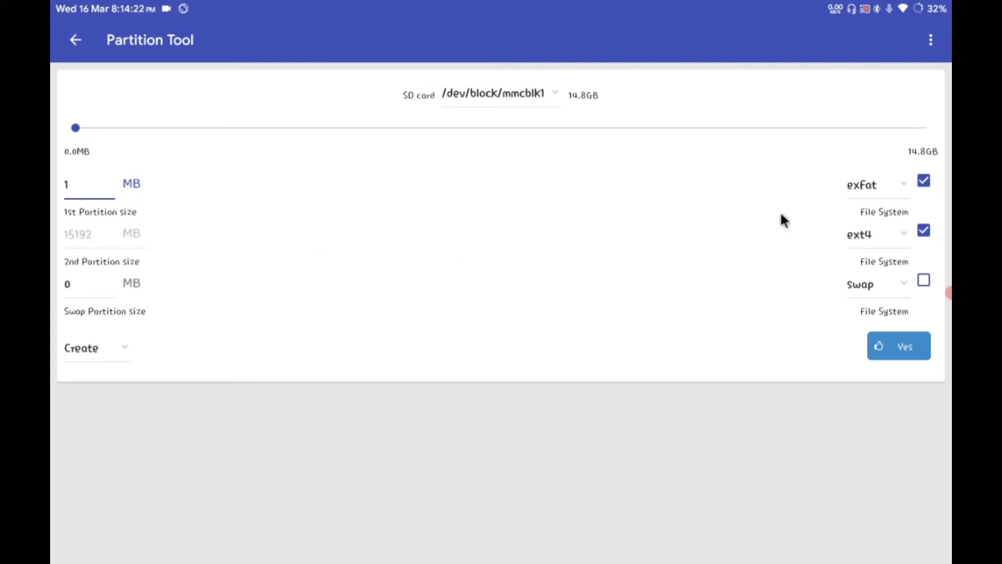
{"action": "left_click", "coordinate": [71, 39]}
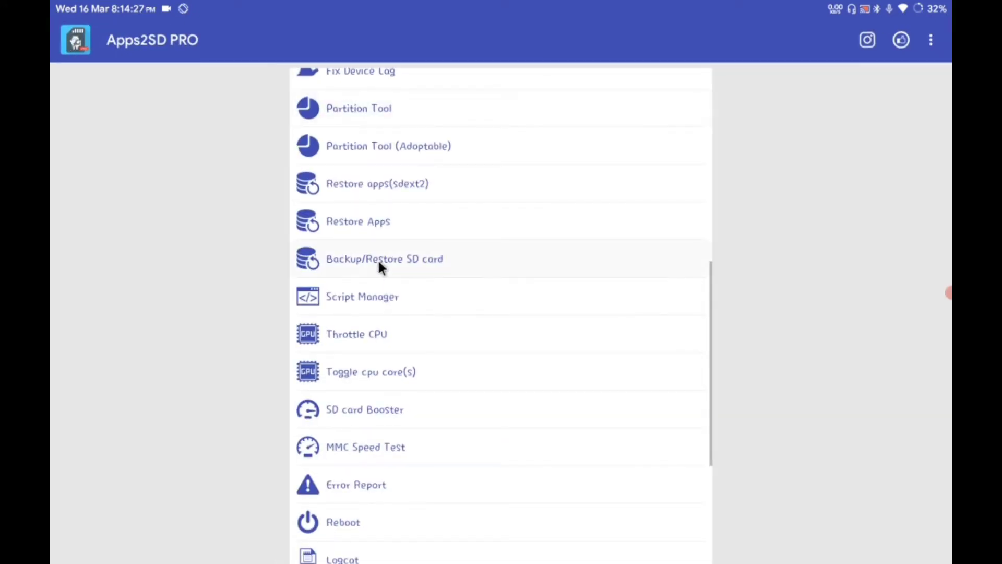
{"action": "scroll", "coordinate": [377, 258], "scroll_direction": "up", "scroll_amount": 8}
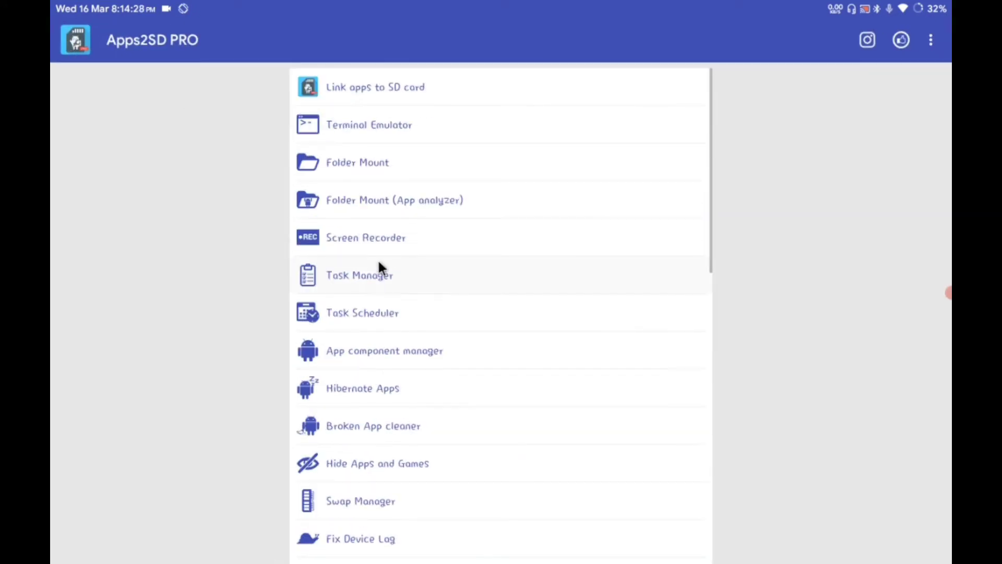
- Copy the partition path /dev/block/mmcblk1p3 from the Link apps to SD card setup, then show recent apps
{"action": "left_click", "coordinate": [378, 95]}
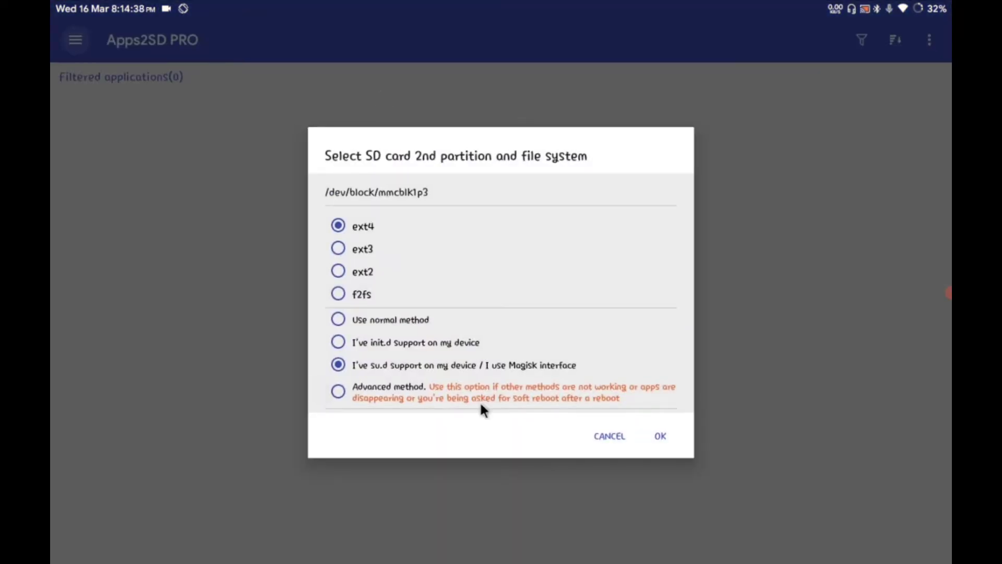
{"action": "left_click_drag", "start_coordinate": [465, 194], "coordinate": [144, 182]}
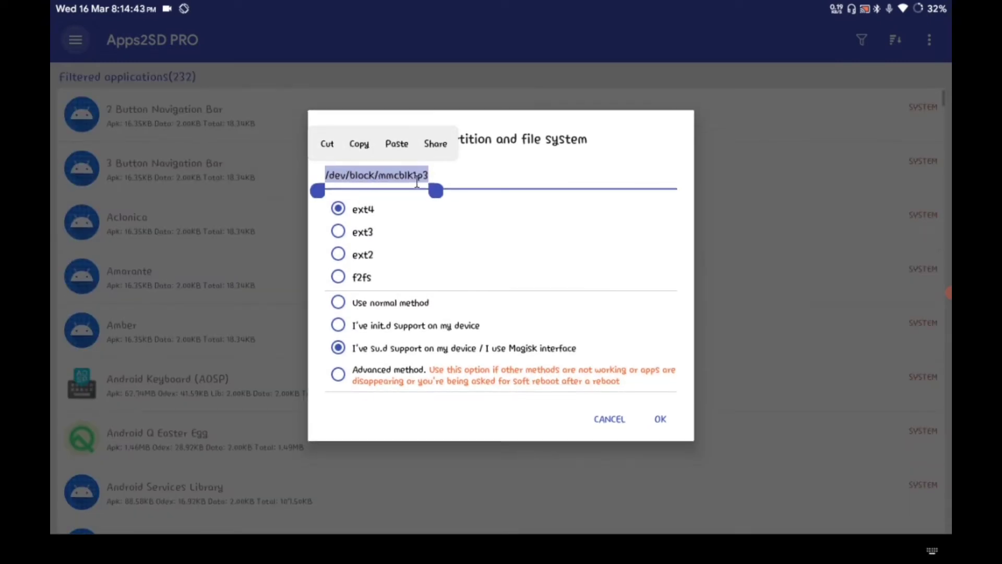
{"action": "left_click", "coordinate": [352, 143]}
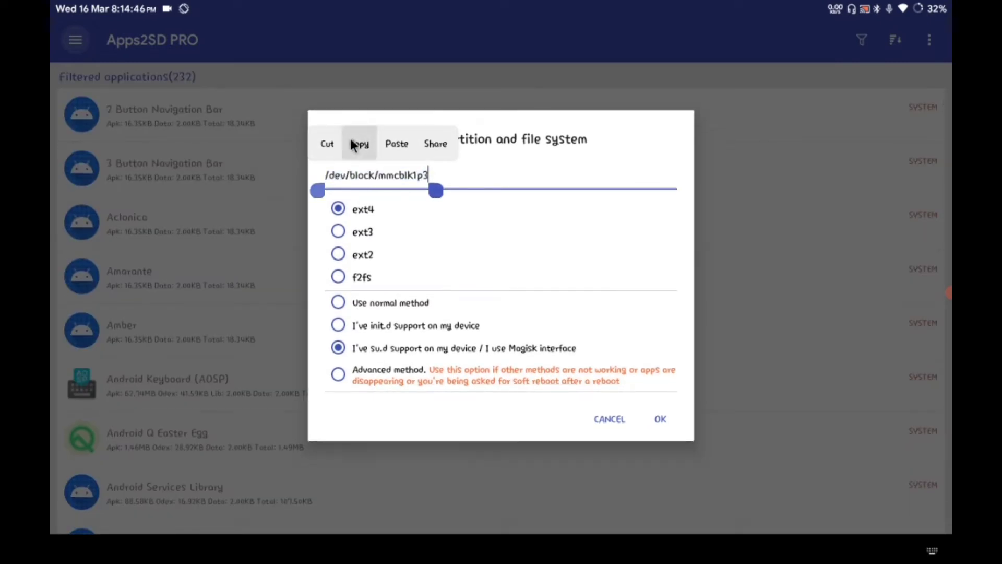
{"action": "left_click", "coordinate": [609, 418]}
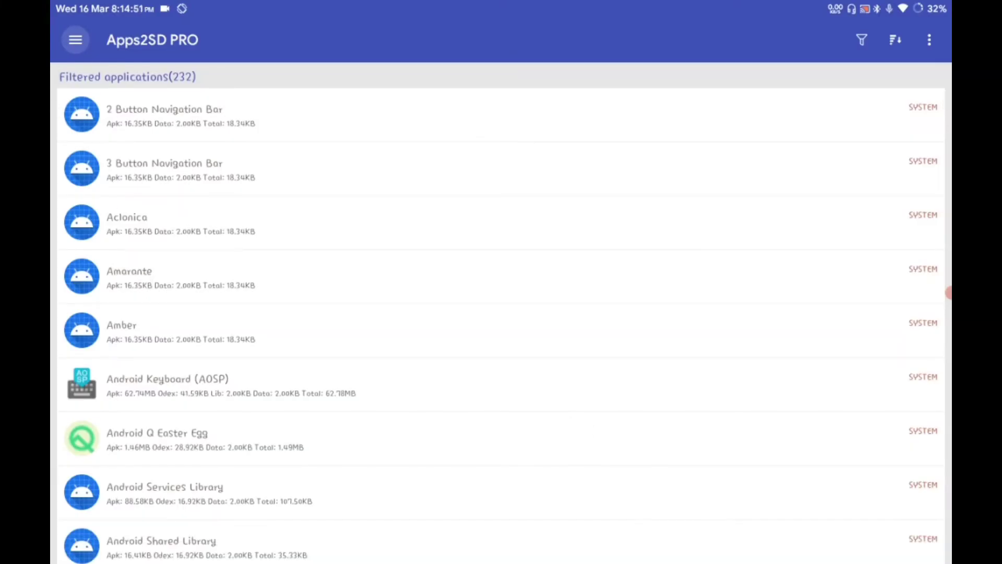
{"action": "key", "text": "alt+Tab"}
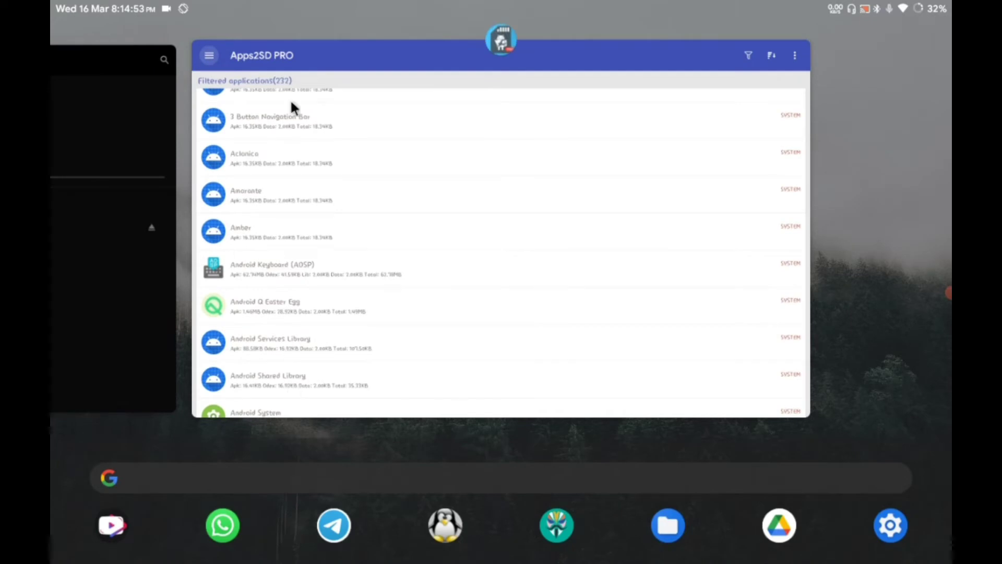
- Switch to Aurora Store and return to the app2sd search results
{"action": "key", "text": "alt+Tab"}
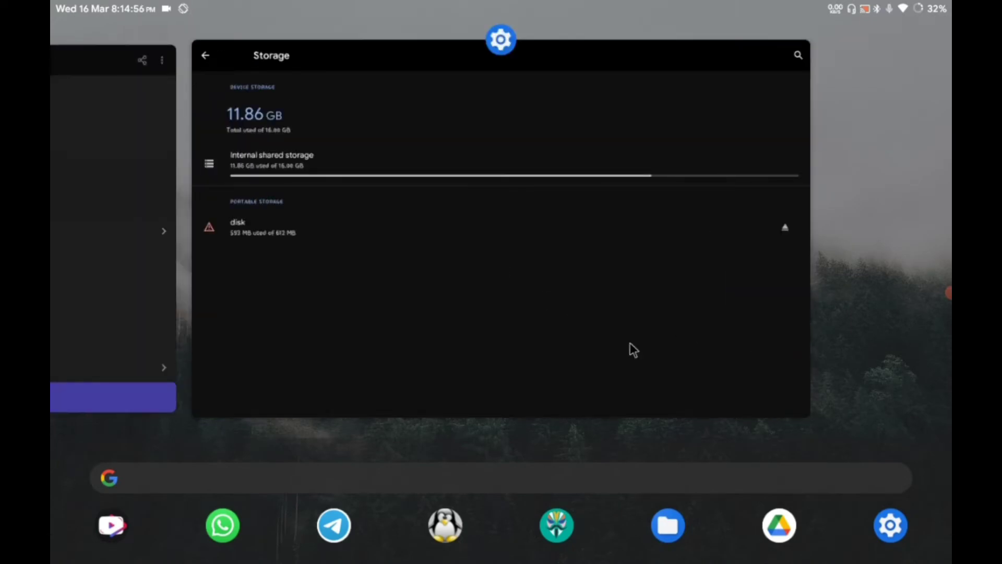
{"action": "key", "text": "alt+Tab"}
{"action": "left_click", "coordinate": [440, 192]}
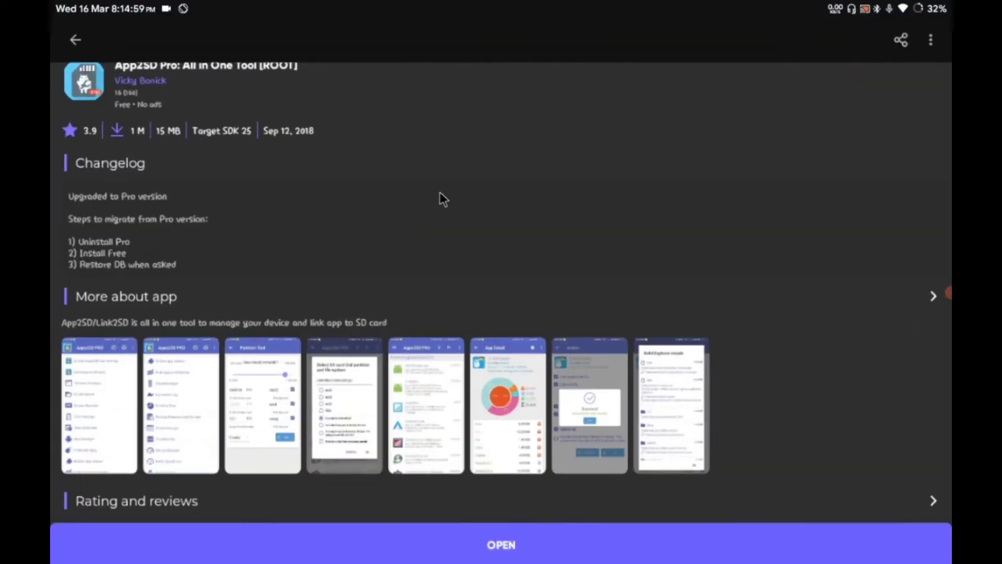
{"action": "left_click", "coordinate": [57, 44]}
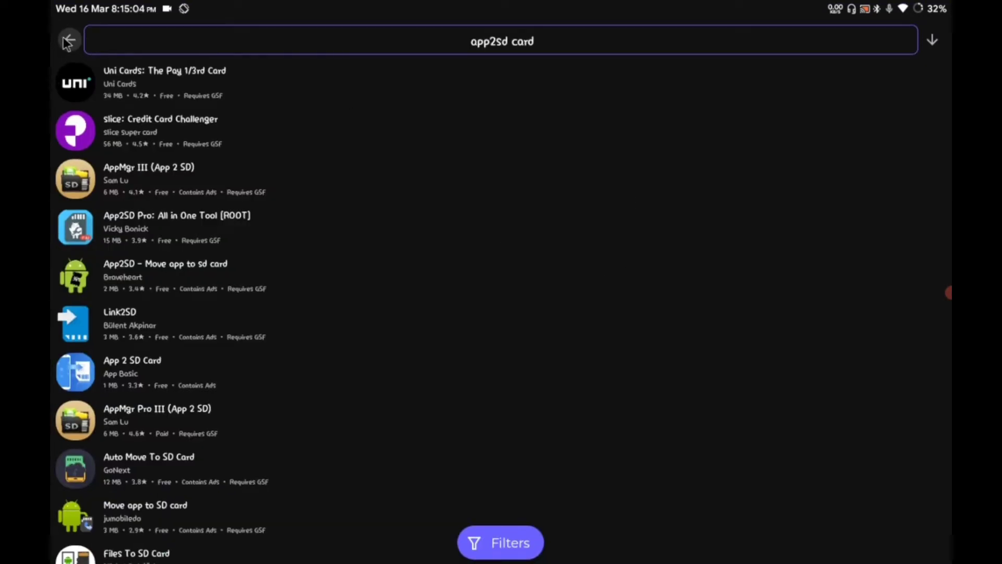
- Search Aurora Store for 'linux deploy', view the Linux Deploy details, then go home
{"action": "left_click", "coordinate": [66, 42]}
{"action": "key", "text": "BackSpace"}
{"action": "key", "text": "BackSpace"}
{"action": "key", "text": "BackSpace"}
{"action": "key", "text": "BackSpace"}
{"action": "key", "text": "BackSpace"}
{"action": "key", "text": "BackSpace"}
{"action": "key", "text": "BackSpace"}
{"action": "key", "text": "BackSpace"}
{"action": "key", "text": "BackSpace"}
{"action": "key", "text": "BackSpace"}
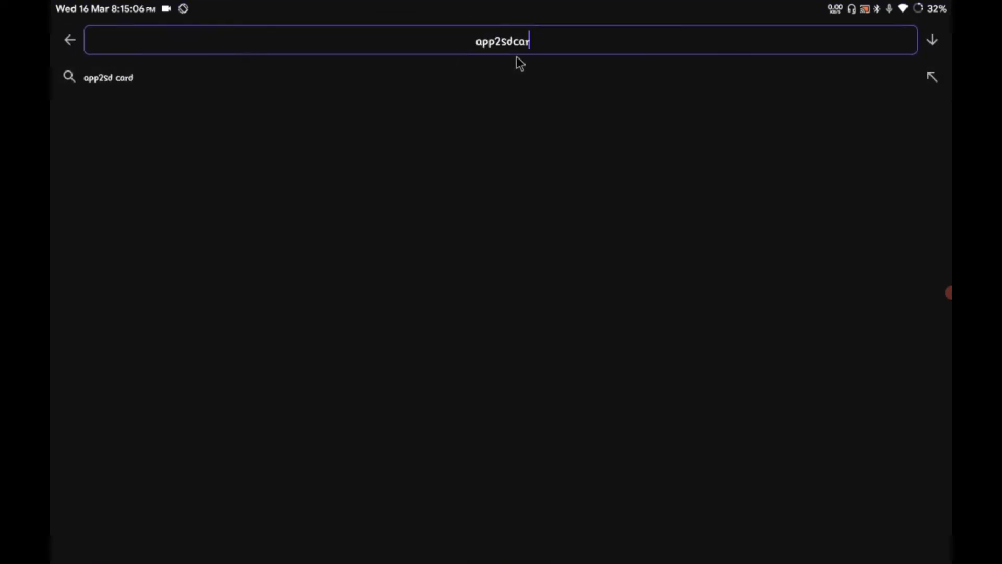
{"action": "type", "text": "linu"}
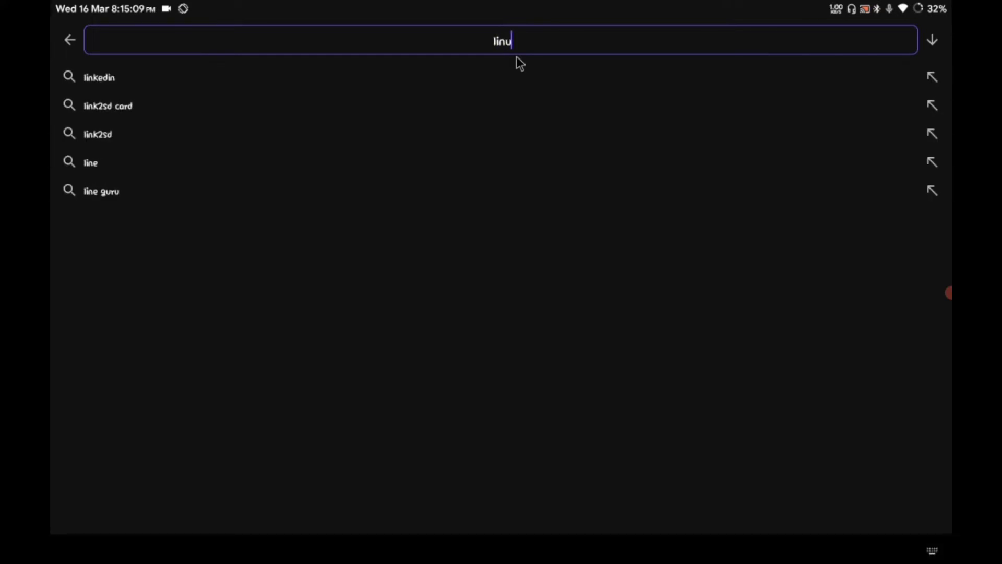
{"action": "type", "text": "x deploy"}
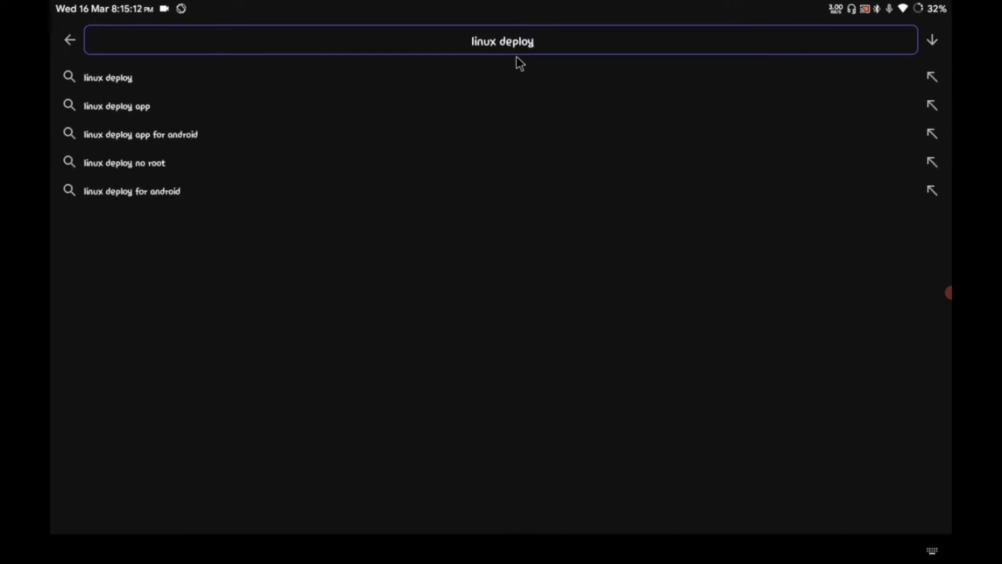
{"action": "key", "text": "Return"}
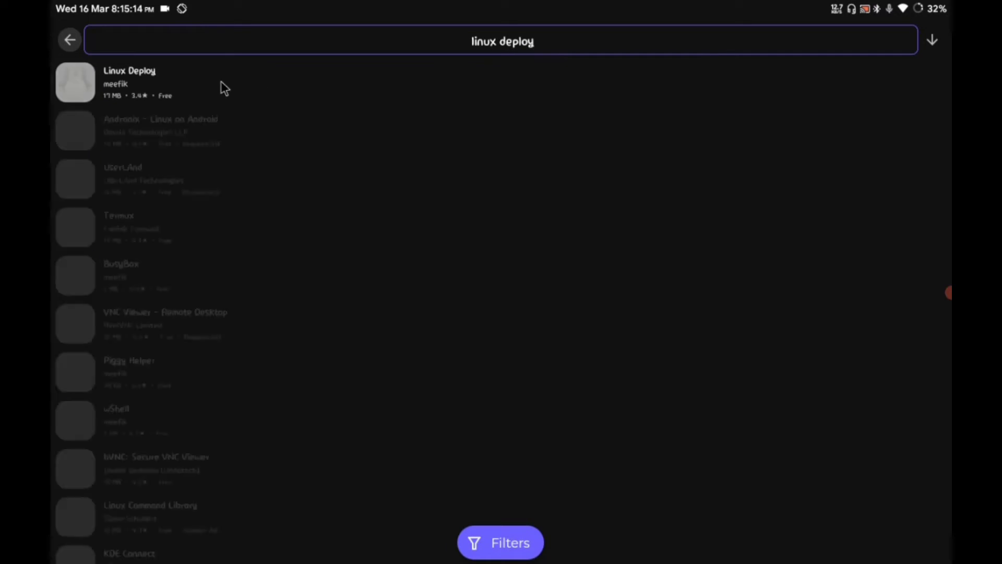
{"action": "left_click", "coordinate": [123, 87]}
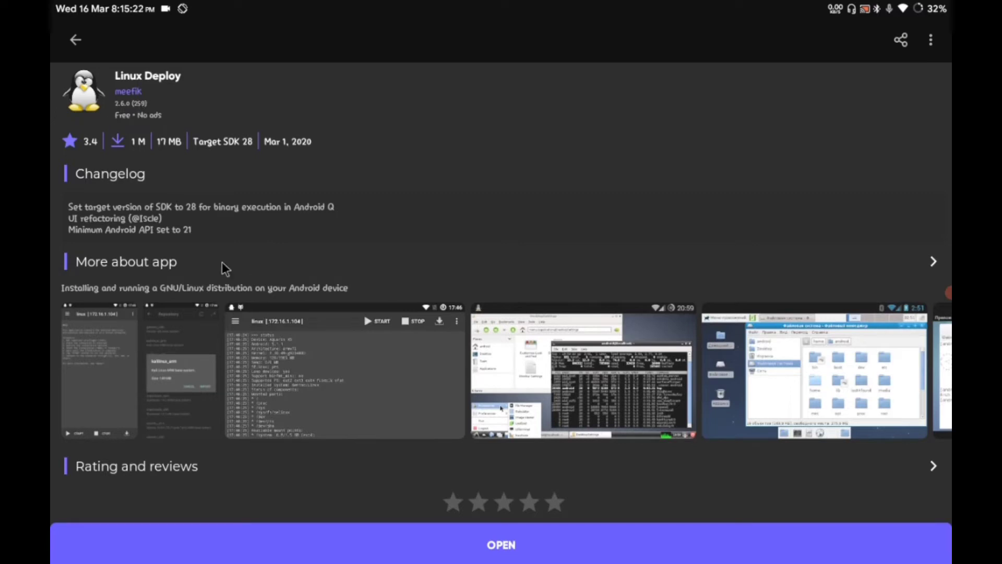
{"action": "key", "text": "super"}
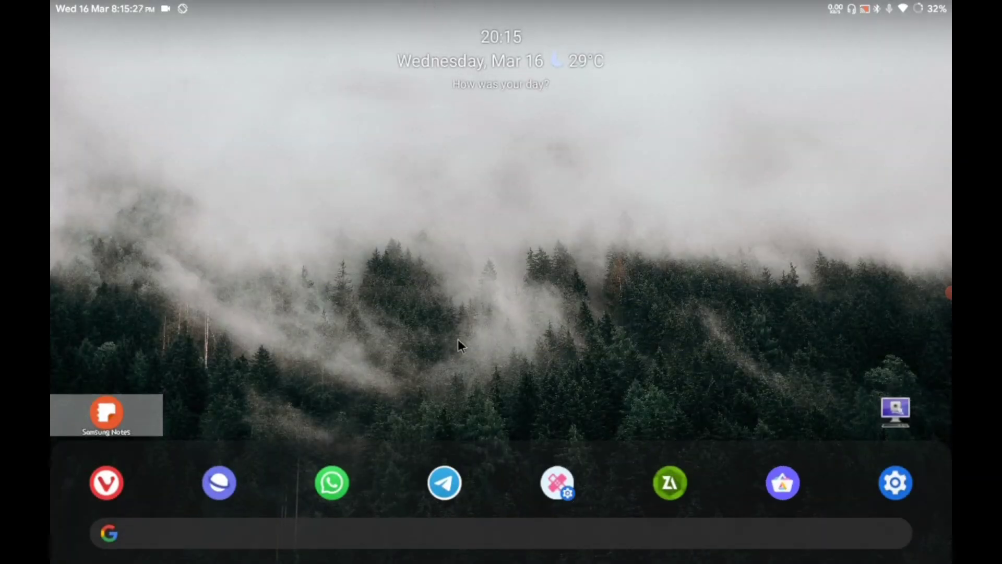
- Launch Linux Deploy from the app drawer and clear the debian profile's start log
{"action": "left_click_drag", "start_coordinate": [458, 340], "coordinate": [451, 230]}
{"action": "left_click_drag", "start_coordinate": [500, 354], "coordinate": [509, 91]}
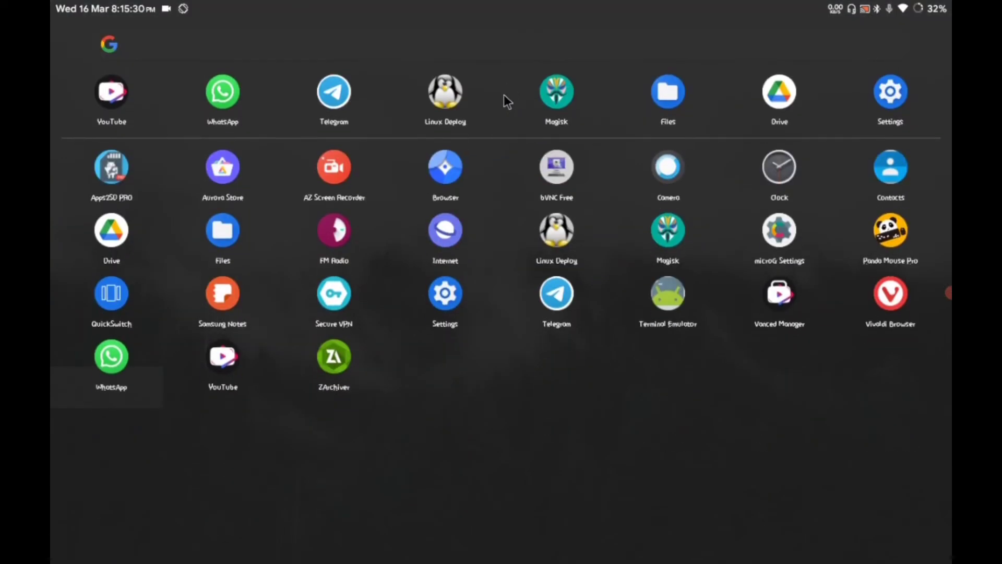
{"action": "left_click", "coordinate": [538, 222]}
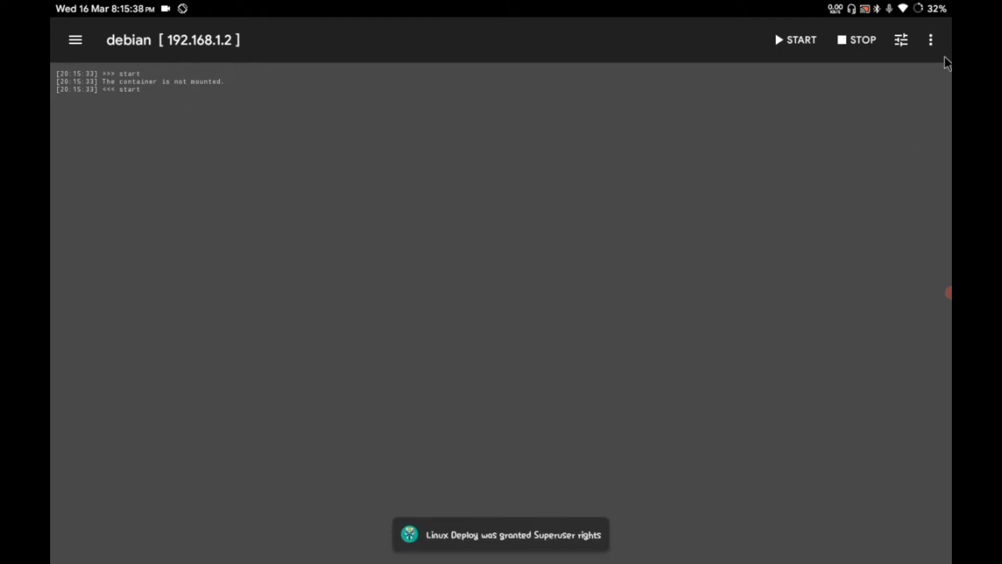
{"action": "left_click", "coordinate": [930, 39]}
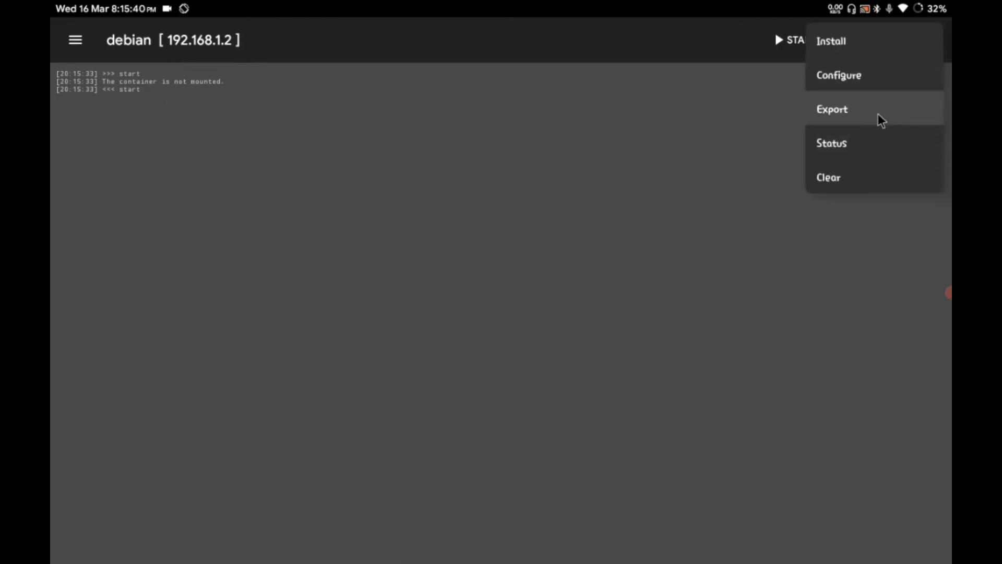
{"action": "left_click", "coordinate": [856, 178]}
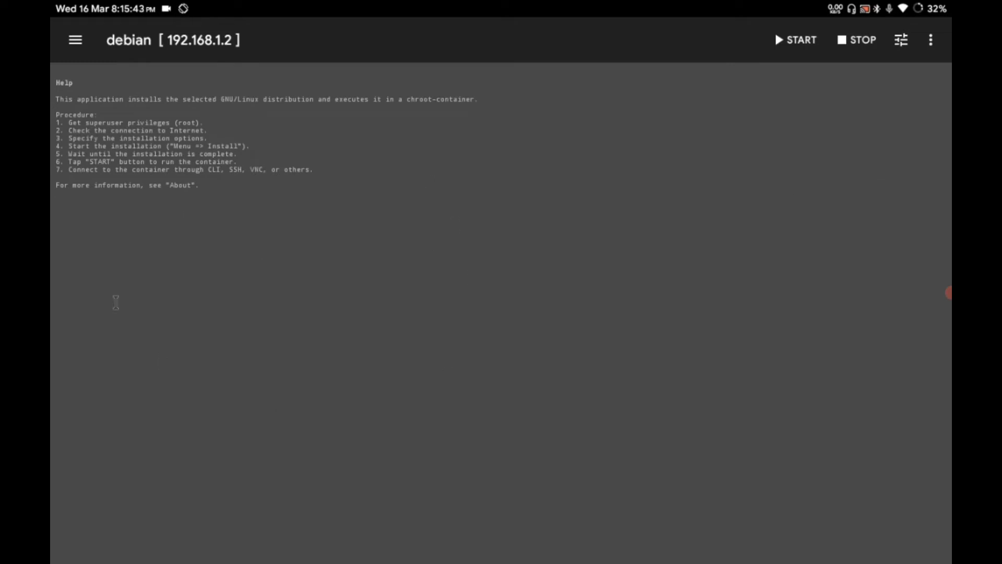
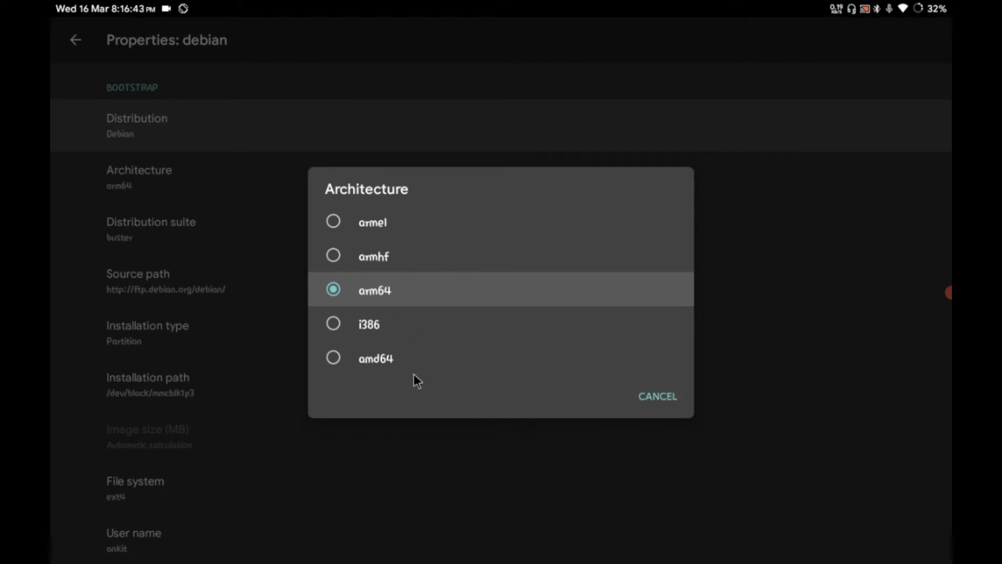
- Keep arm64 as the architecture and back out of the installation path editor
{"action": "left_click", "coordinate": [650, 398]}
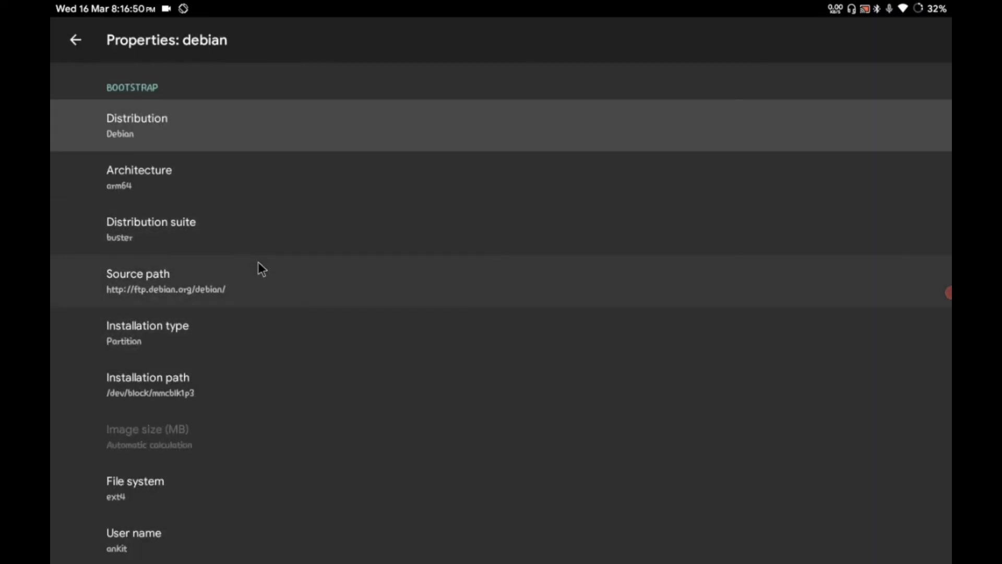
{"action": "scroll", "coordinate": [258, 261], "scroll_direction": "down", "scroll_amount": 1}
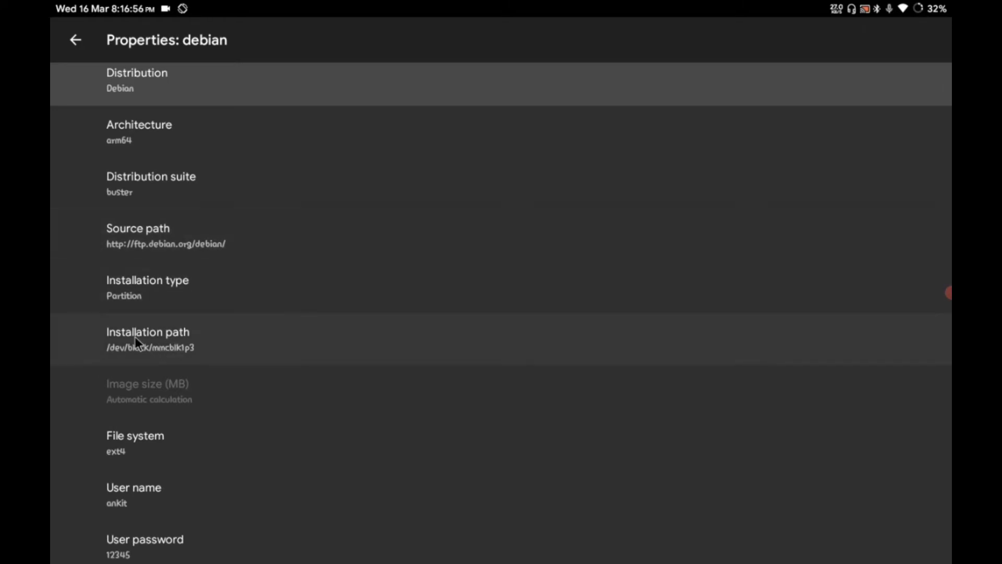
{"action": "left_click", "coordinate": [202, 340]}
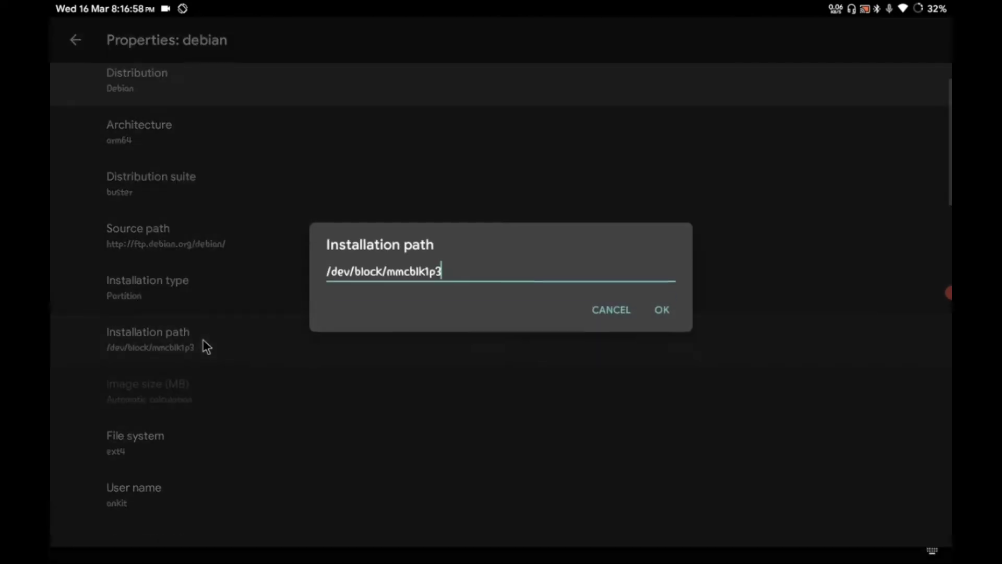
{"action": "left_click", "coordinate": [156, 252]}
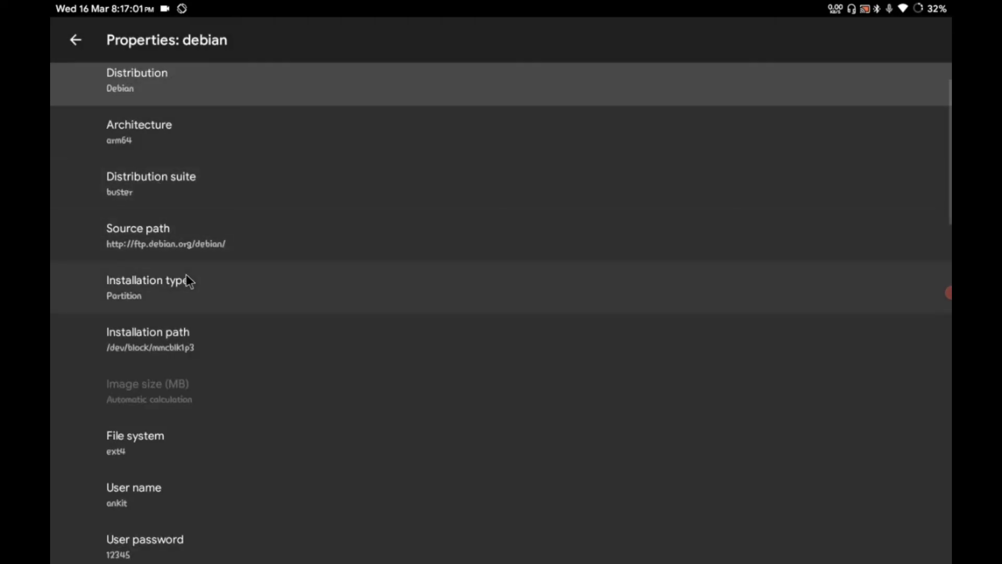
- Keep Partition as the installation type and leave the path /dev/block/mmcblk1p3 unchanged
{"action": "left_click", "coordinate": [139, 290]}
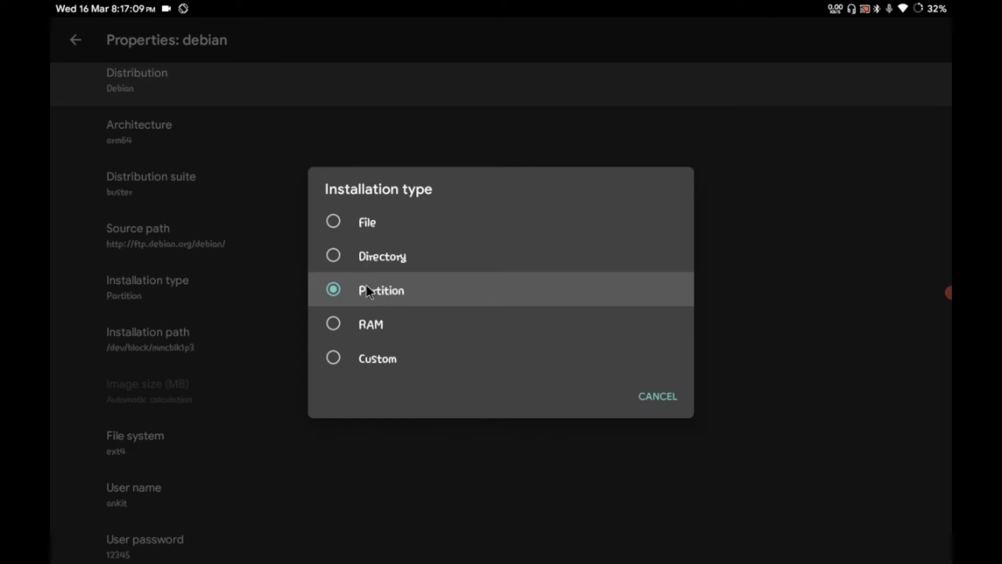
{"action": "left_click", "coordinate": [365, 291]}
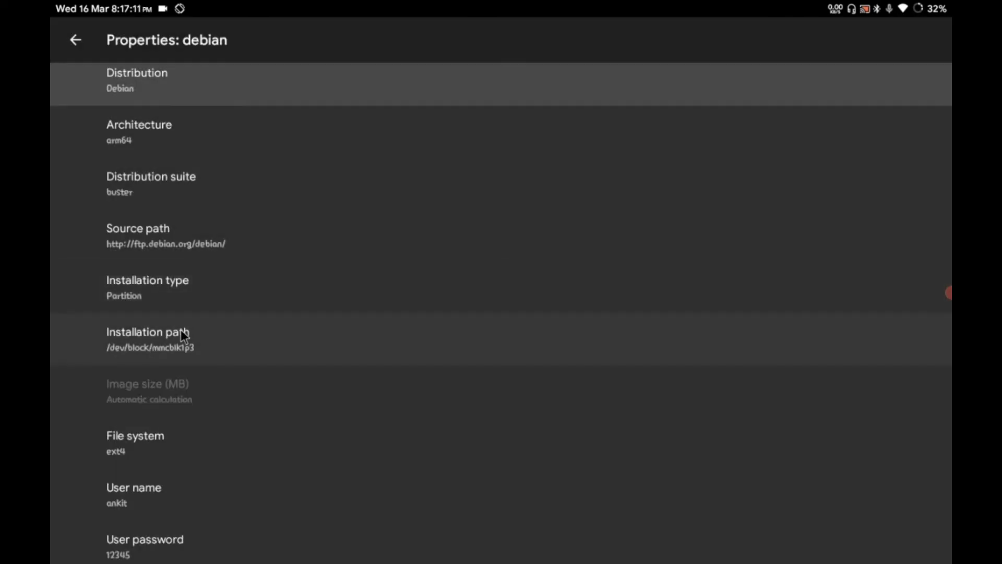
{"action": "left_click", "coordinate": [242, 341]}
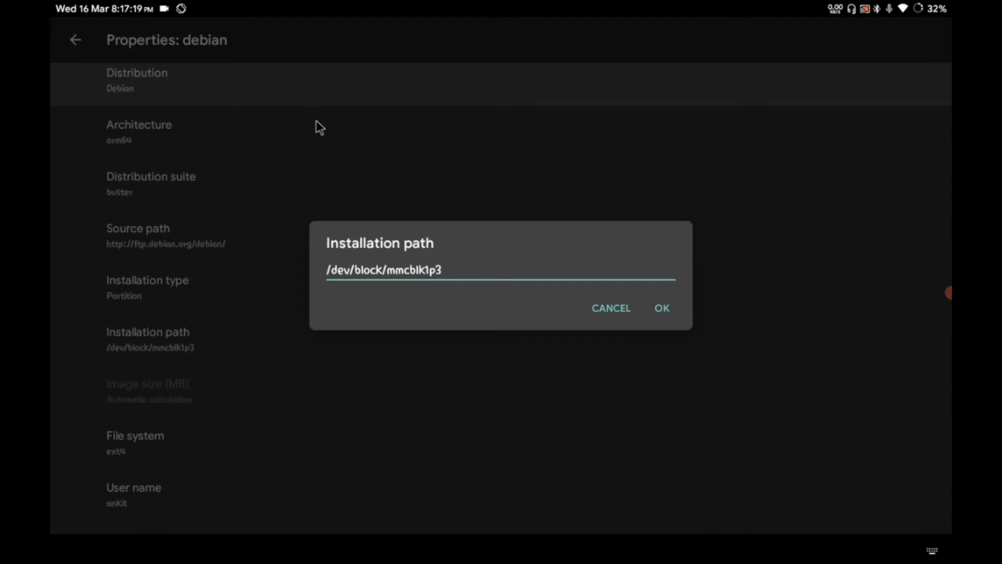
{"action": "left_click_drag", "start_coordinate": [519, 263], "coordinate": [52, 268]}
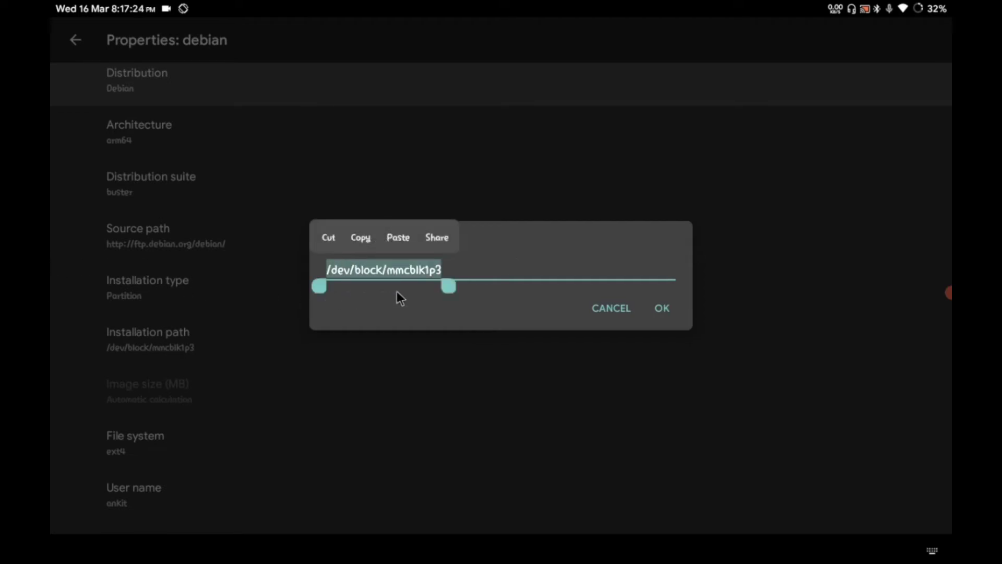
{"action": "left_click", "coordinate": [508, 259]}
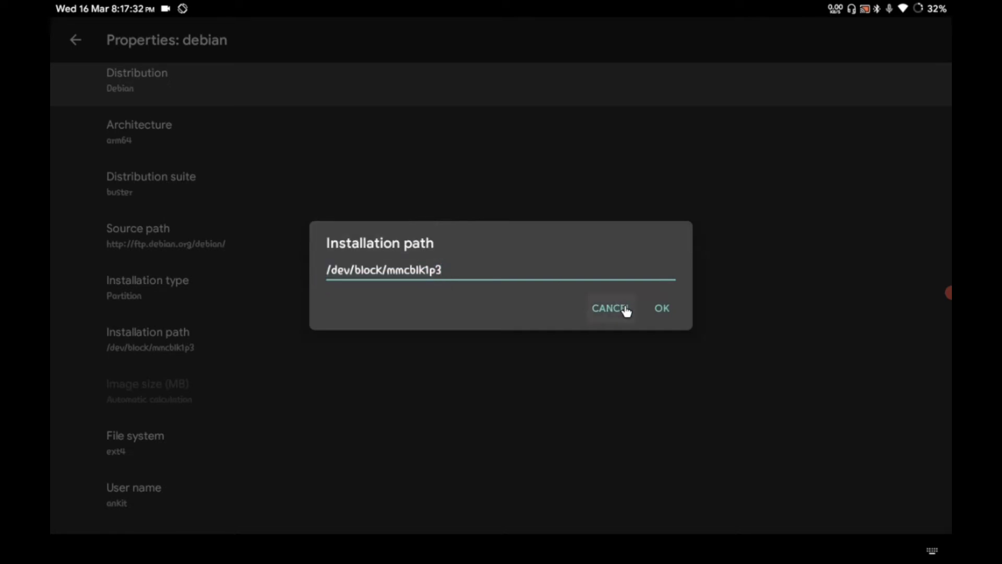
{"action": "left_click", "coordinate": [595, 308]}
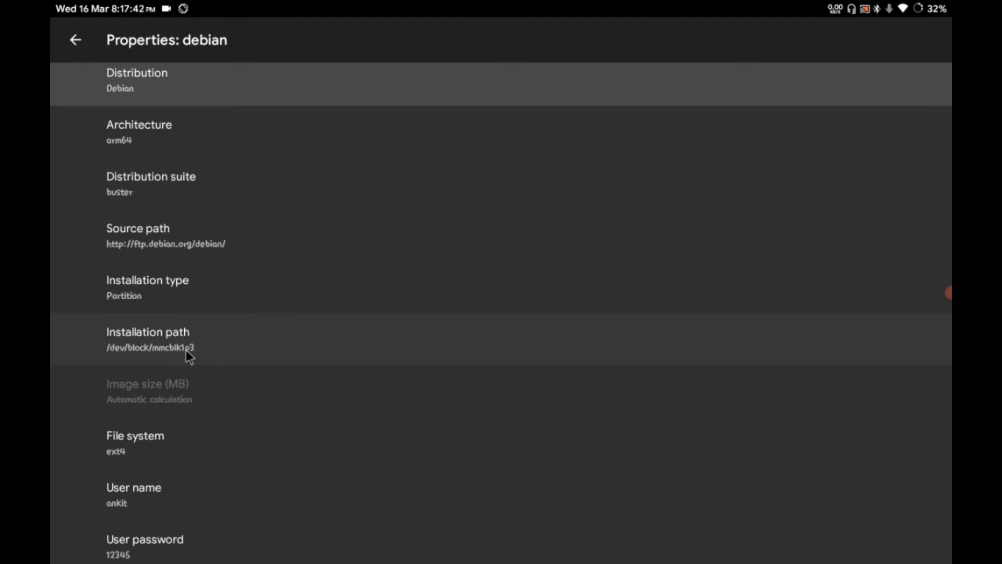
{"action": "scroll", "coordinate": [186, 350], "scroll_direction": "down", "scroll_amount": 4}
{"action": "scroll", "coordinate": [185, 350], "scroll_direction": "down", "scroll_amount": 1}
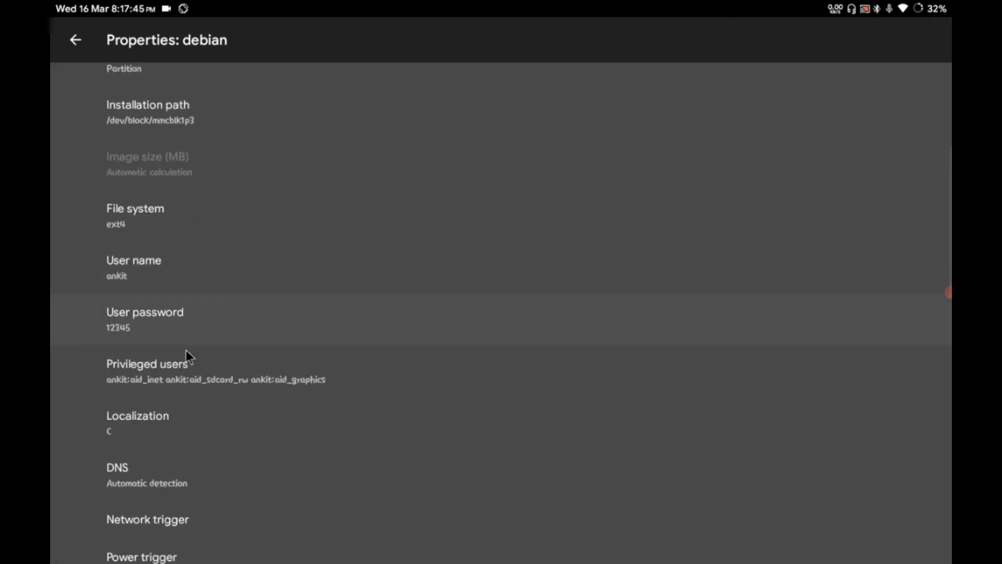
{"action": "left_click", "coordinate": [171, 269]}
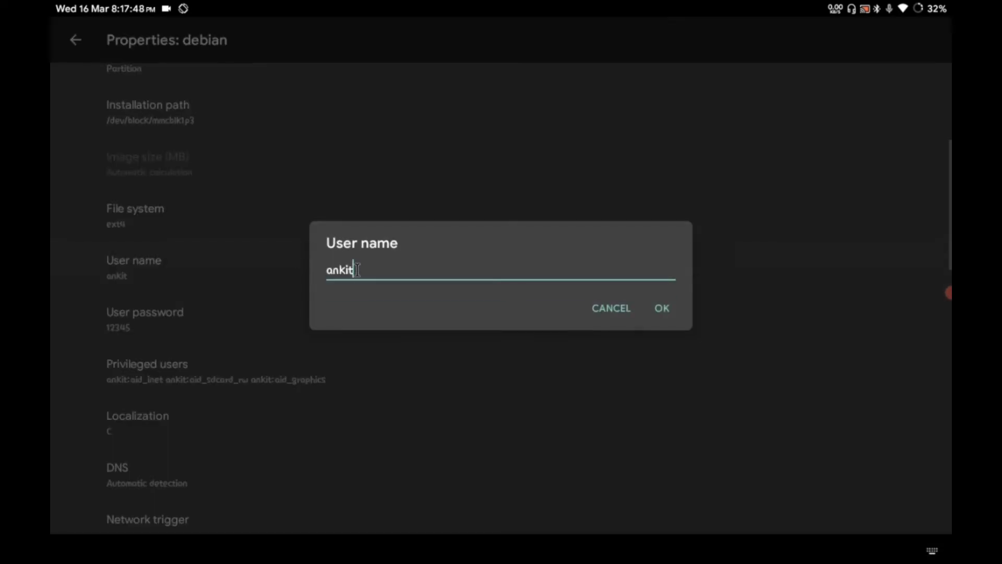
{"action": "left_click", "coordinate": [618, 311]}
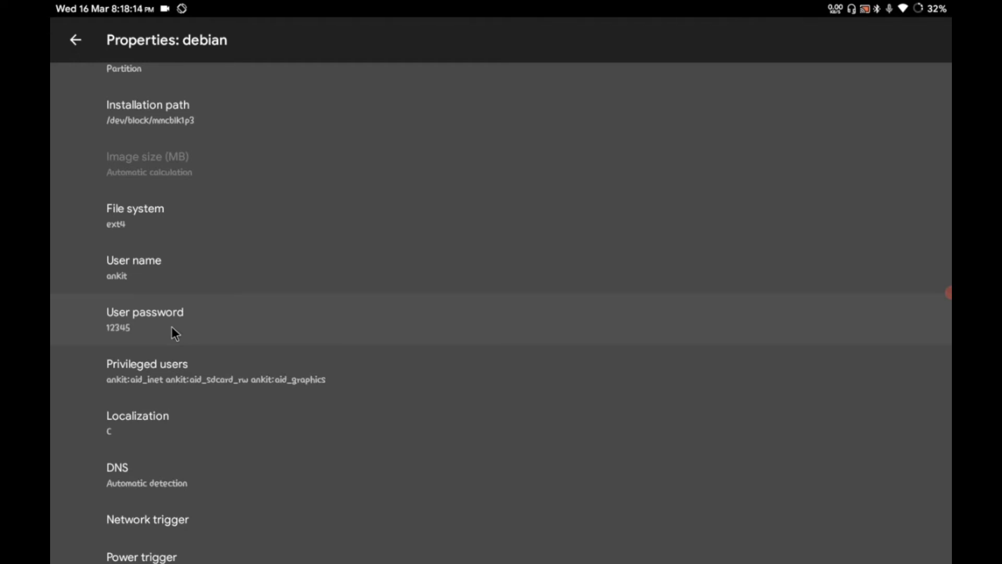
{"action": "scroll", "coordinate": [172, 328], "scroll_direction": "down", "scroll_amount": 5}
{"action": "scroll", "coordinate": [171, 327], "scroll_direction": "down", "scroll_amount": 5}
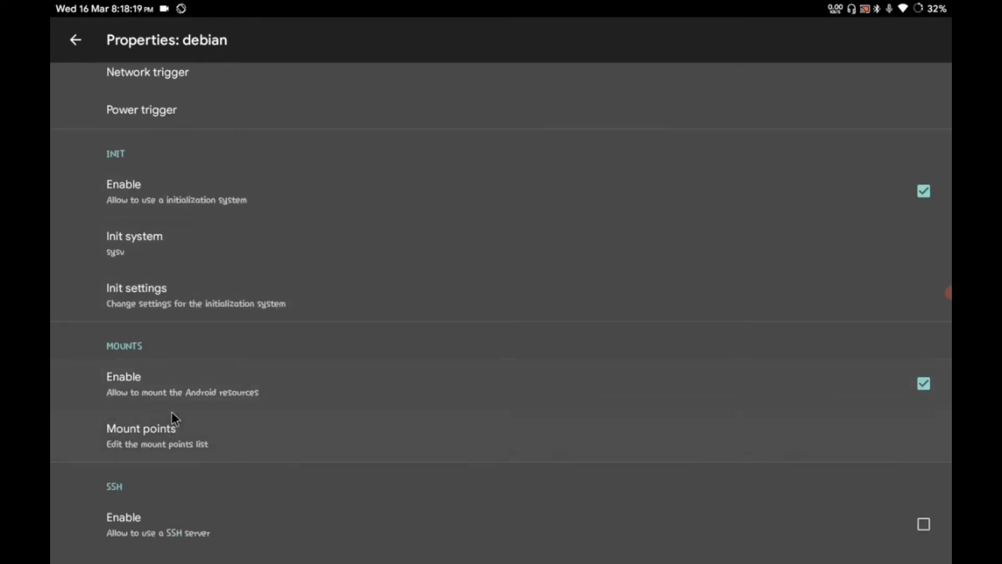
{"action": "left_click", "coordinate": [164, 434]}
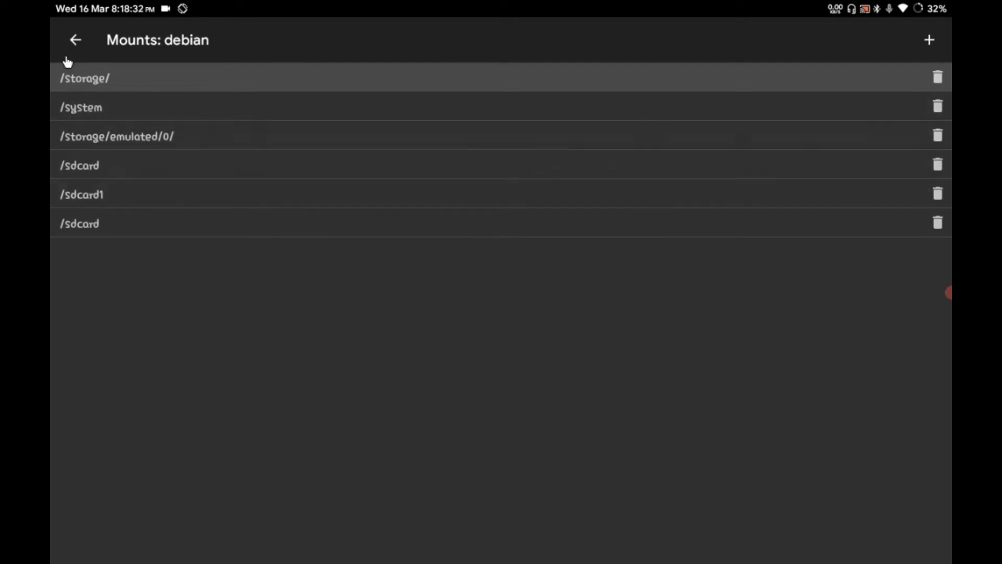
{"action": "left_click", "coordinate": [77, 45]}
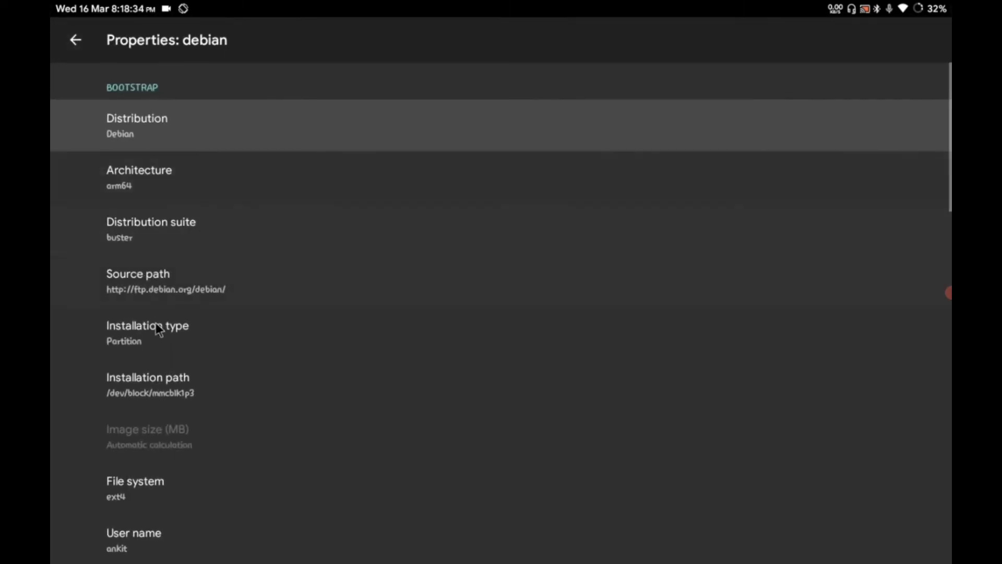
{"action": "scroll", "coordinate": [185, 420], "scroll_direction": "down", "scroll_amount": 3}
{"action": "scroll", "coordinate": [187, 423], "scroll_direction": "down", "scroll_amount": 10}
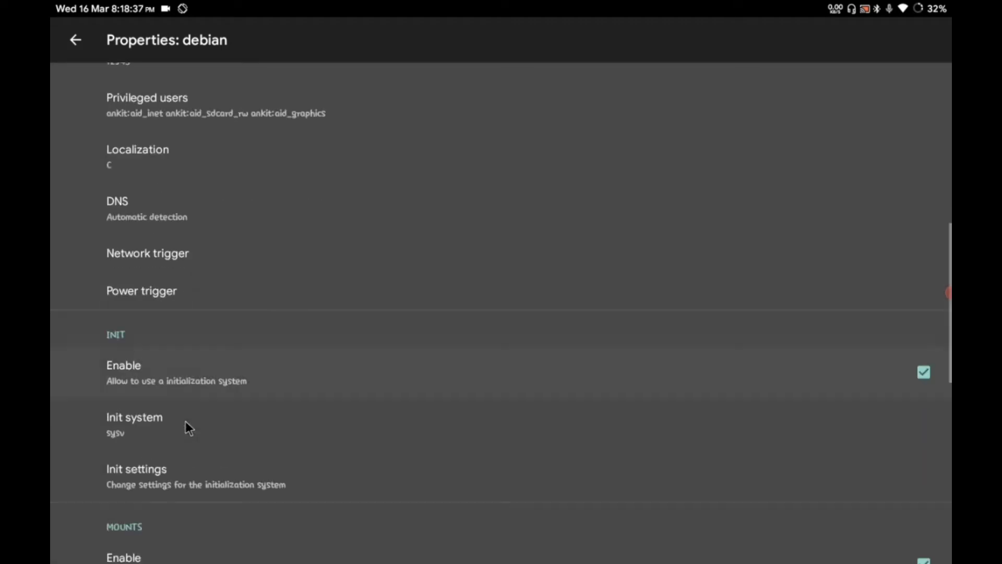
{"action": "scroll", "coordinate": [185, 421], "scroll_direction": "down", "scroll_amount": 8}
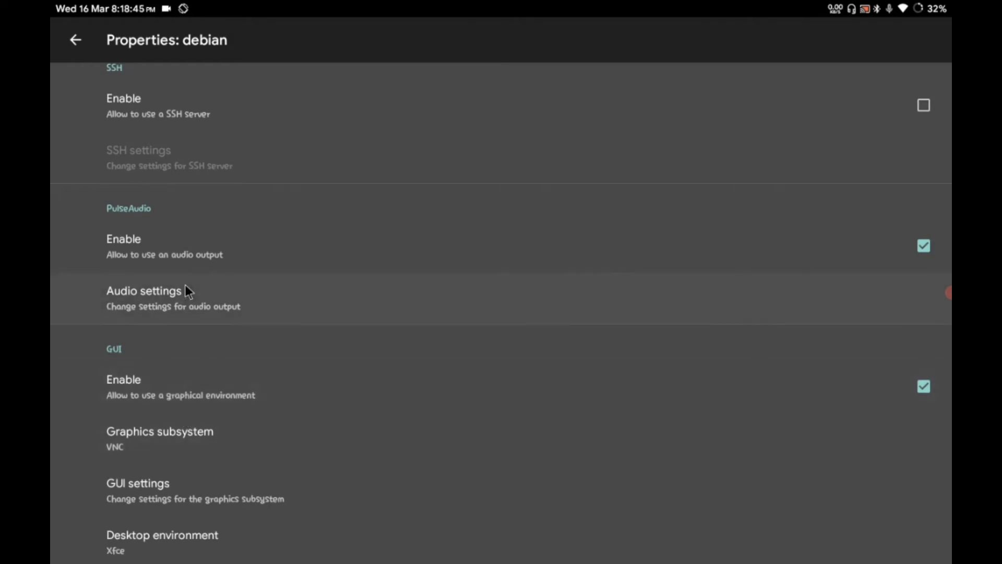
{"action": "scroll", "coordinate": [185, 283], "scroll_direction": "up", "scroll_amount": 1}
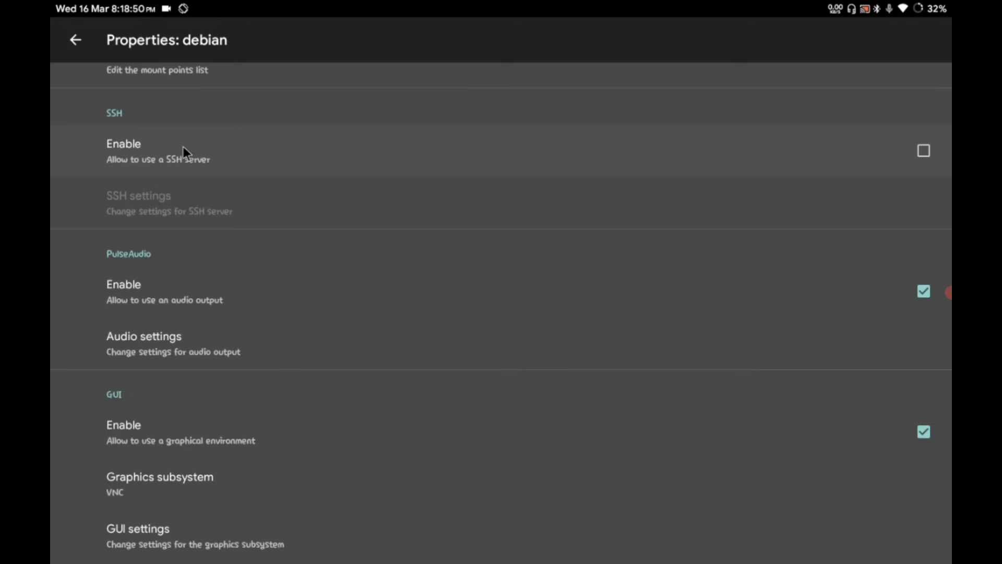
{"action": "scroll", "coordinate": [182, 146], "scroll_direction": "down", "scroll_amount": 1}
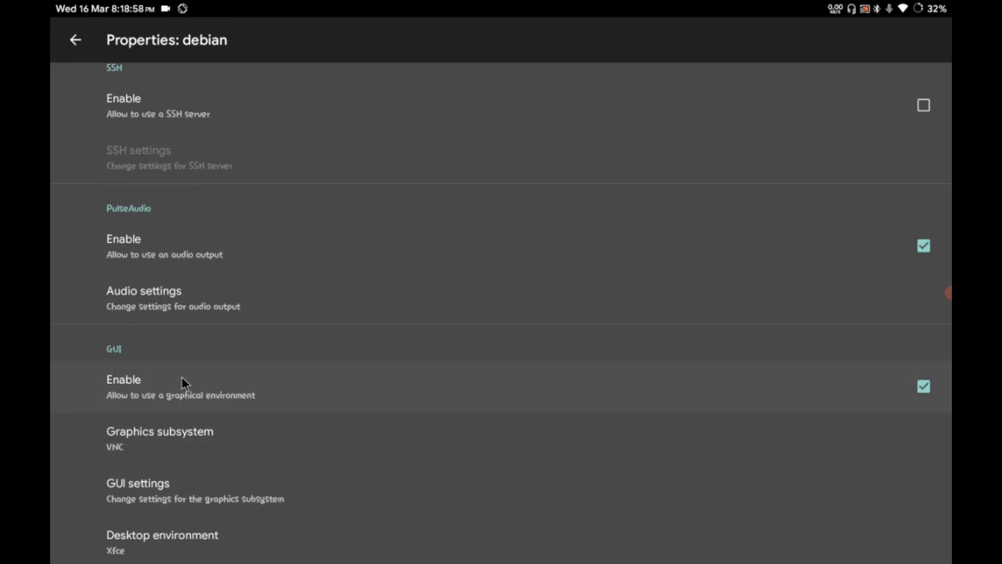
{"action": "left_click", "coordinate": [176, 450]}
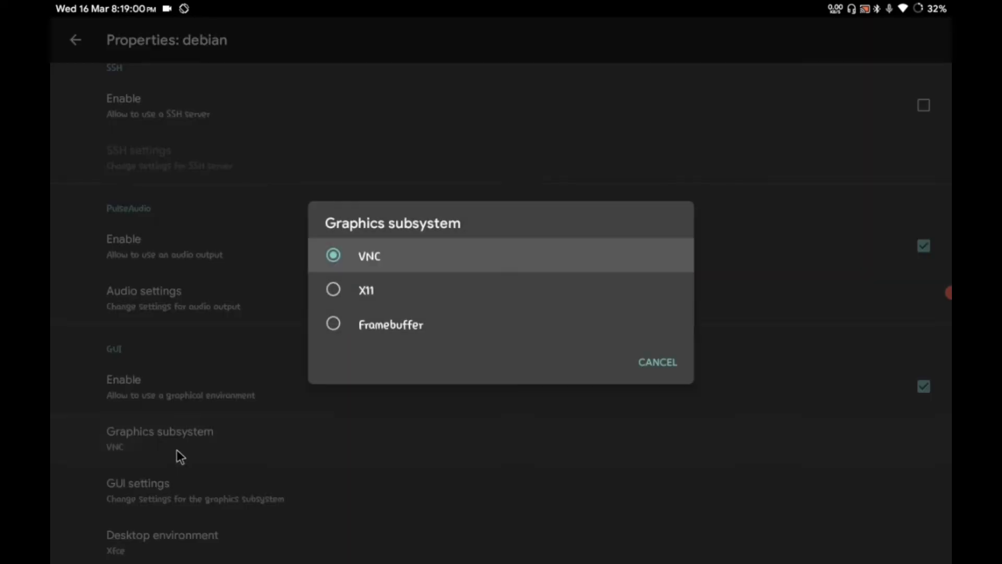
{"action": "left_click", "coordinate": [176, 460]}
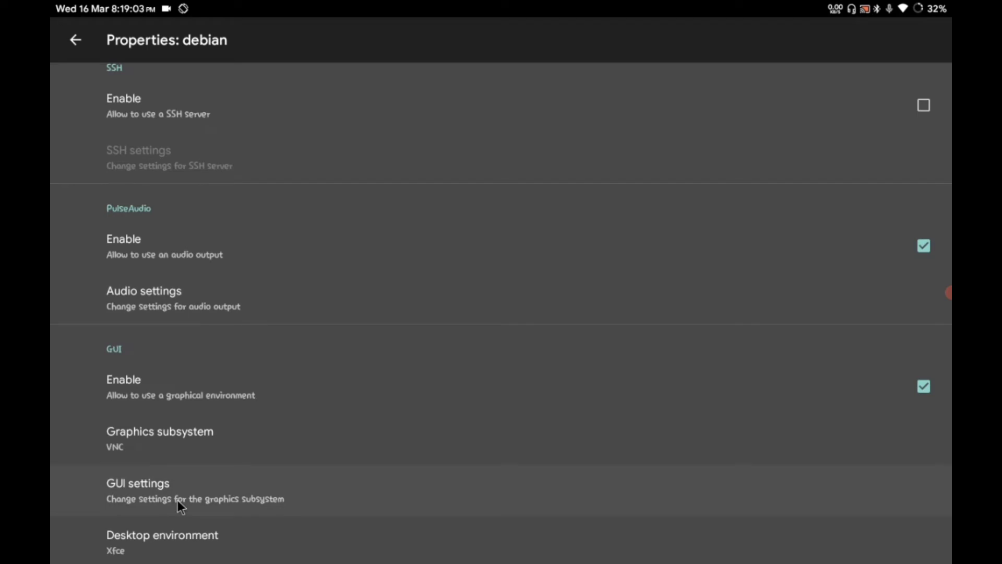
{"action": "left_click", "coordinate": [199, 538]}
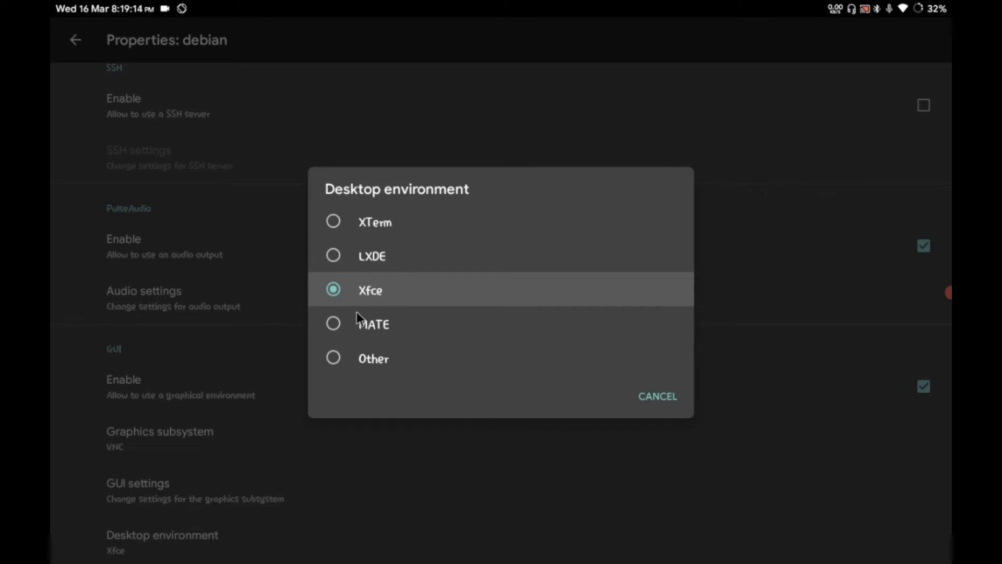
{"action": "left_click", "coordinate": [412, 293]}
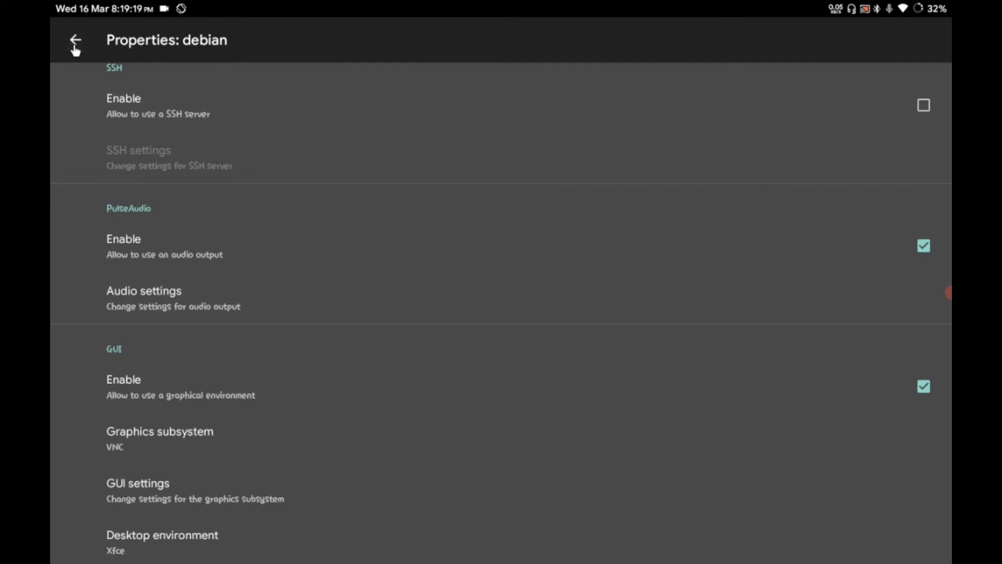
{"action": "left_click", "coordinate": [75, 45]}
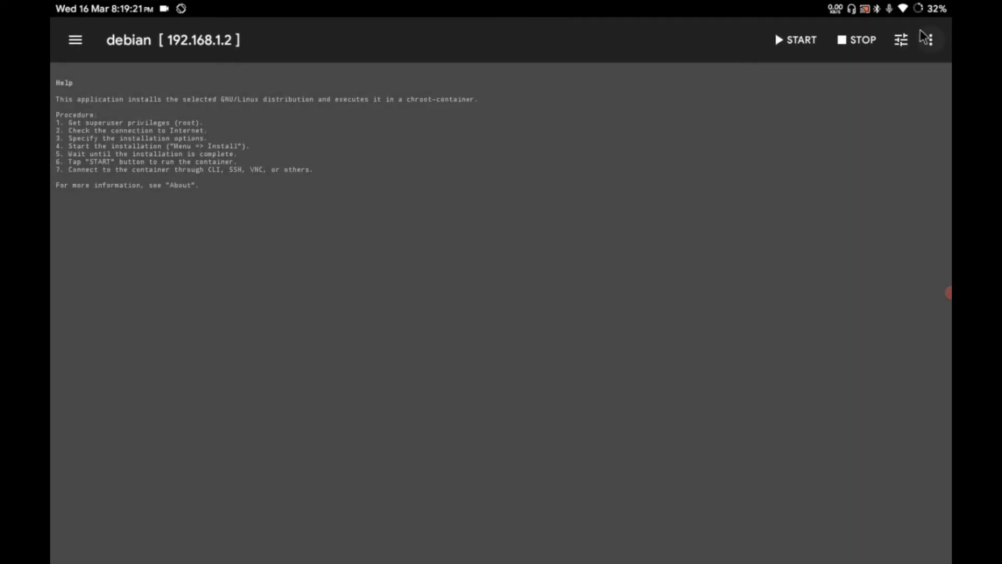
- Decline installing the Debian GNU/Linux distribution from the container actions menu
{"action": "left_click", "coordinate": [931, 40]}
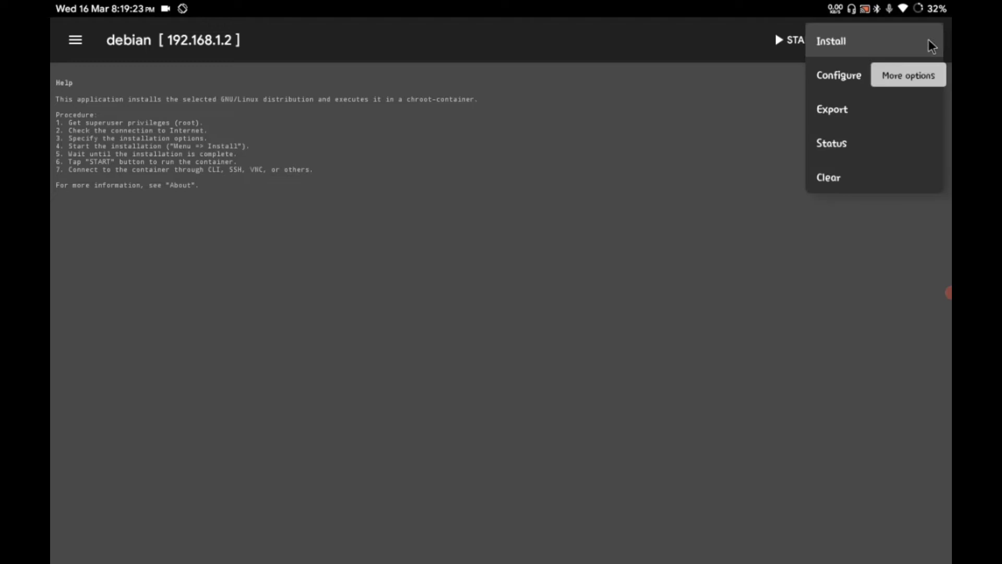
{"action": "left_click", "coordinate": [858, 45]}
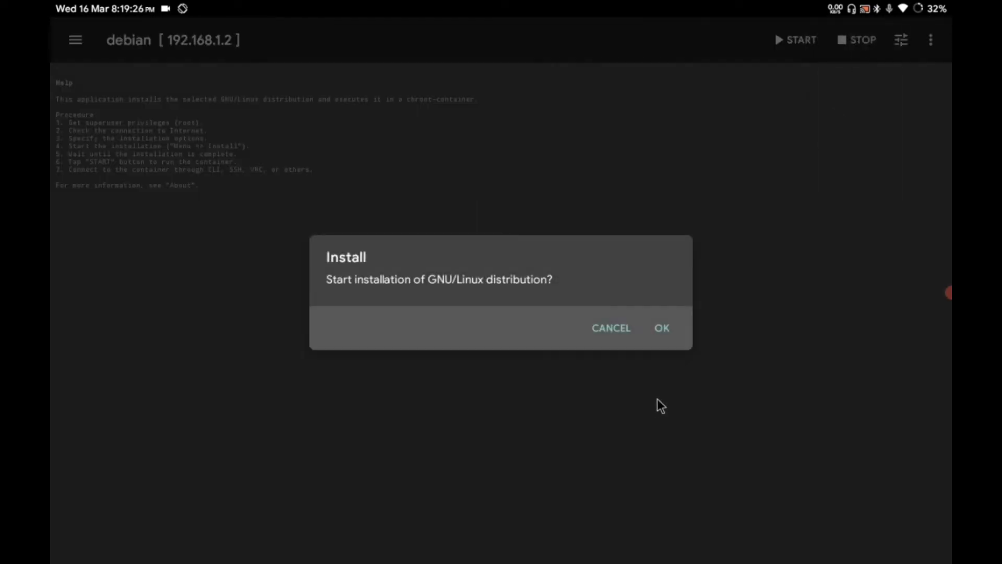
{"action": "left_click", "coordinate": [624, 333]}
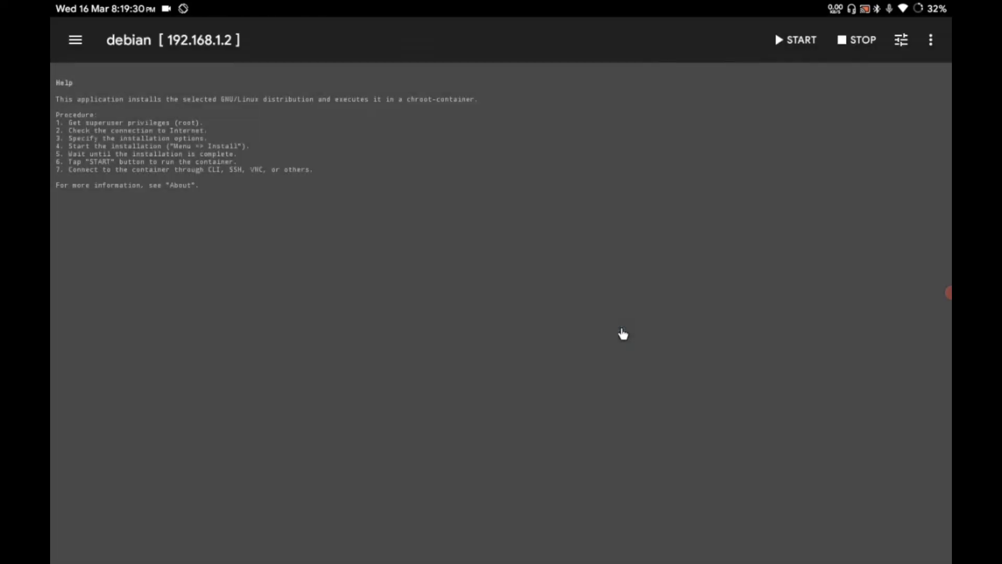
- Back out of configuring the container, then request starting the debian container
{"action": "left_click", "coordinate": [932, 42]}
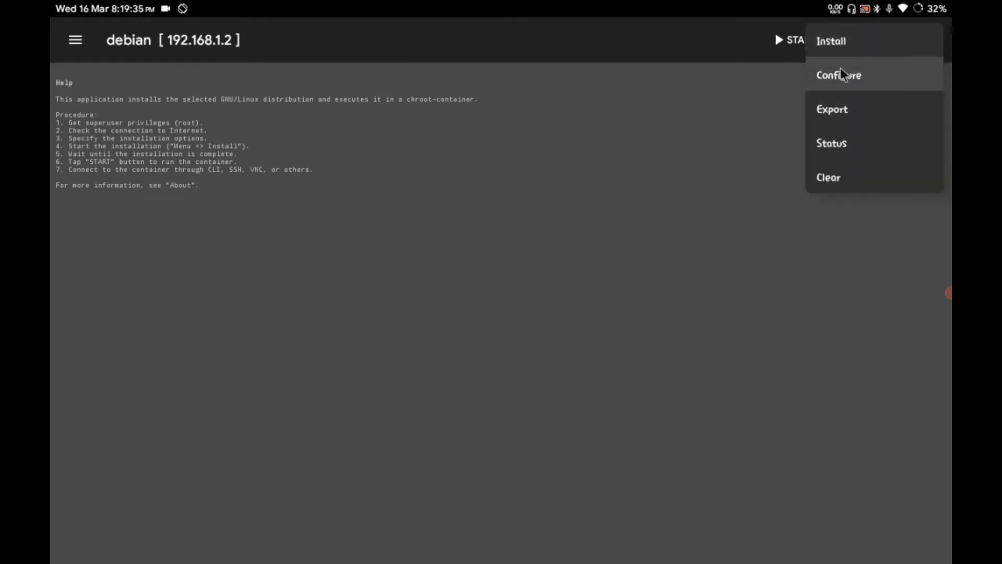
{"action": "left_click", "coordinate": [841, 75]}
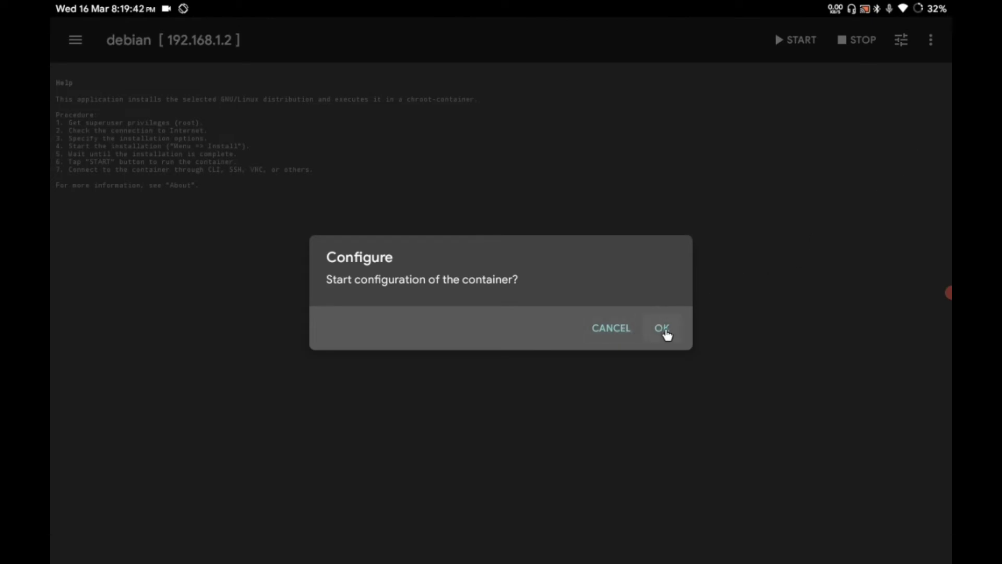
{"action": "left_click", "coordinate": [615, 329]}
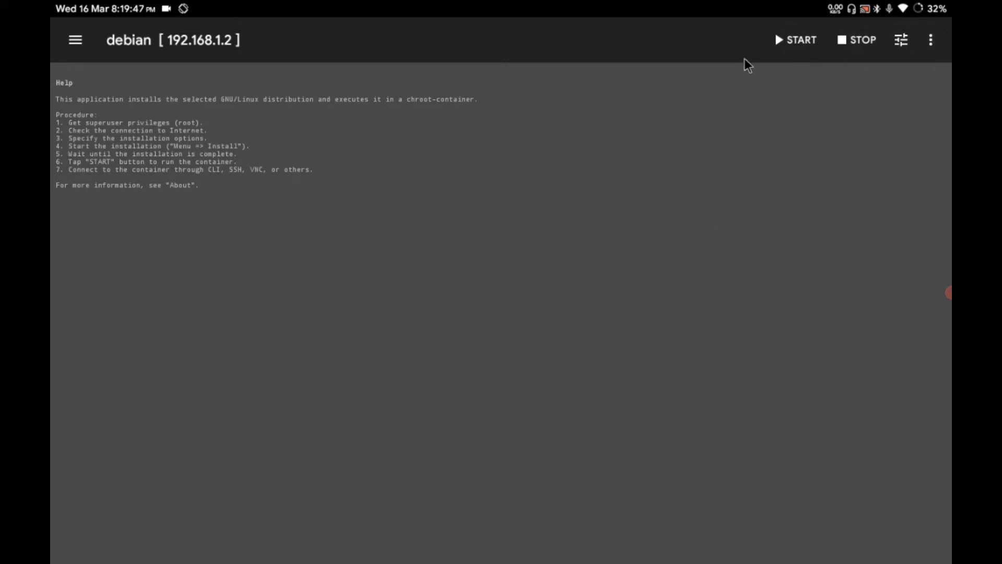
{"action": "left_click", "coordinate": [781, 45]}
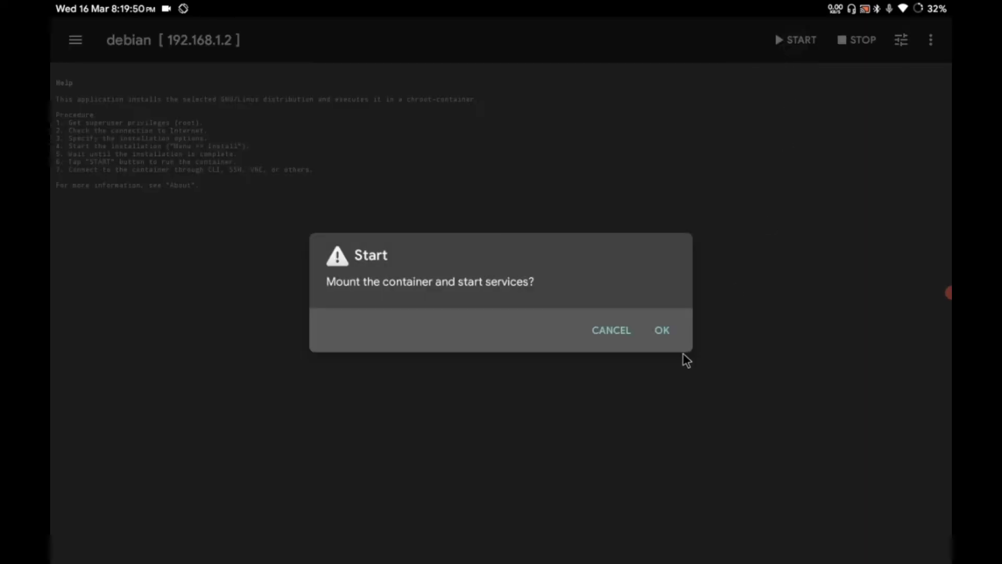
- Confirm mounting and starting debian, check the log's graphics/vnc fail line, then return home
{"action": "left_click", "coordinate": [662, 330]}
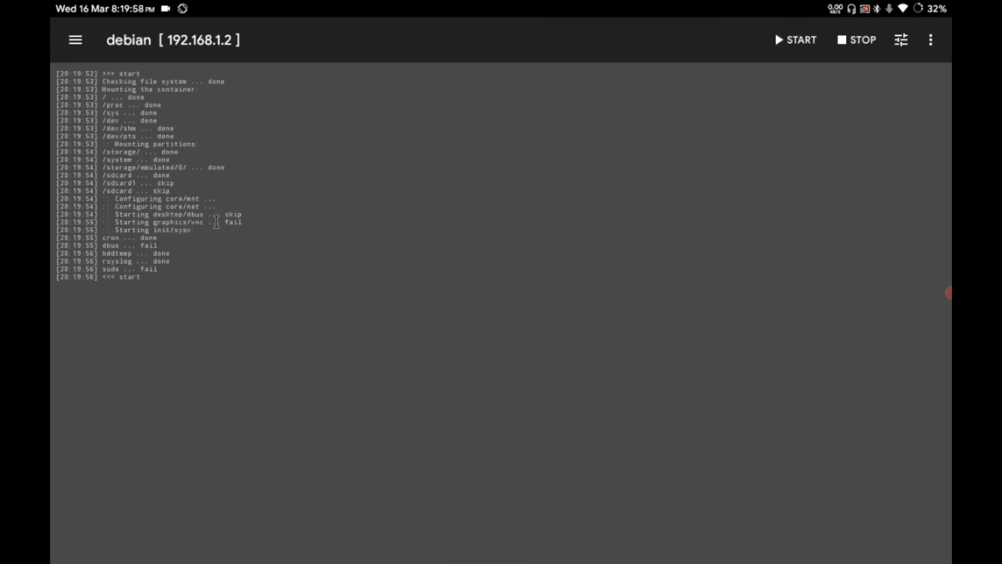
{"action": "mouse_move", "coordinate": [216, 222]}
{"action": "left_mouse_down"}
{"action": "mouse_move", "coordinate": [295, 231]}
{"action": "mouse_move", "coordinate": [220, 225]}
{"action": "left_mouse_up"}
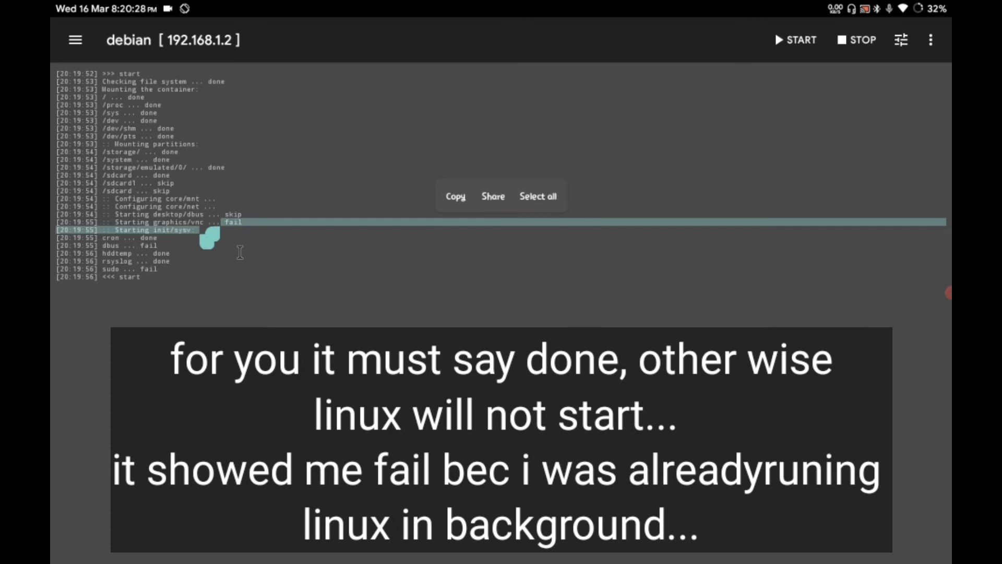
{"action": "left_click", "coordinate": [241, 253]}
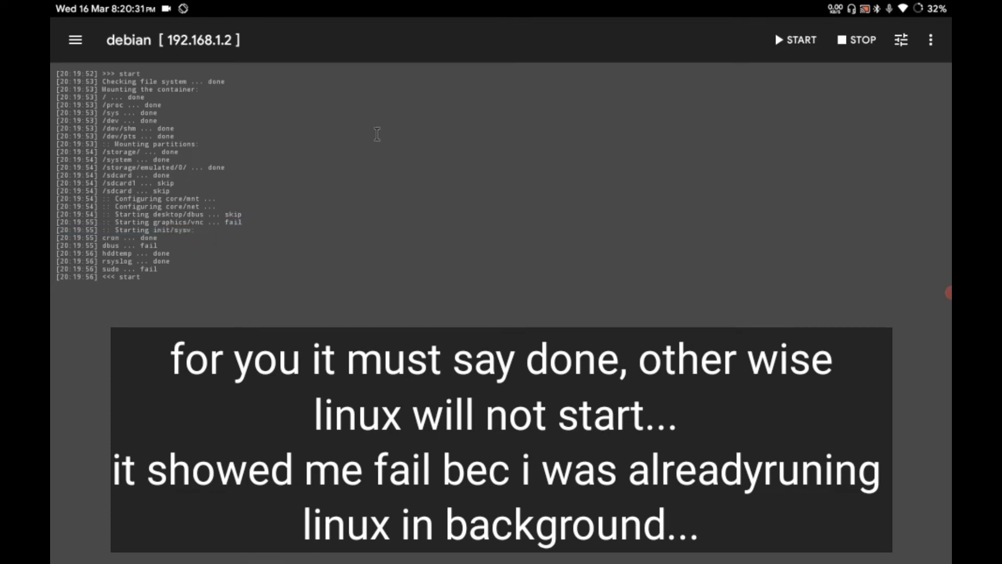
{"action": "right_click", "coordinate": [372, 157]}
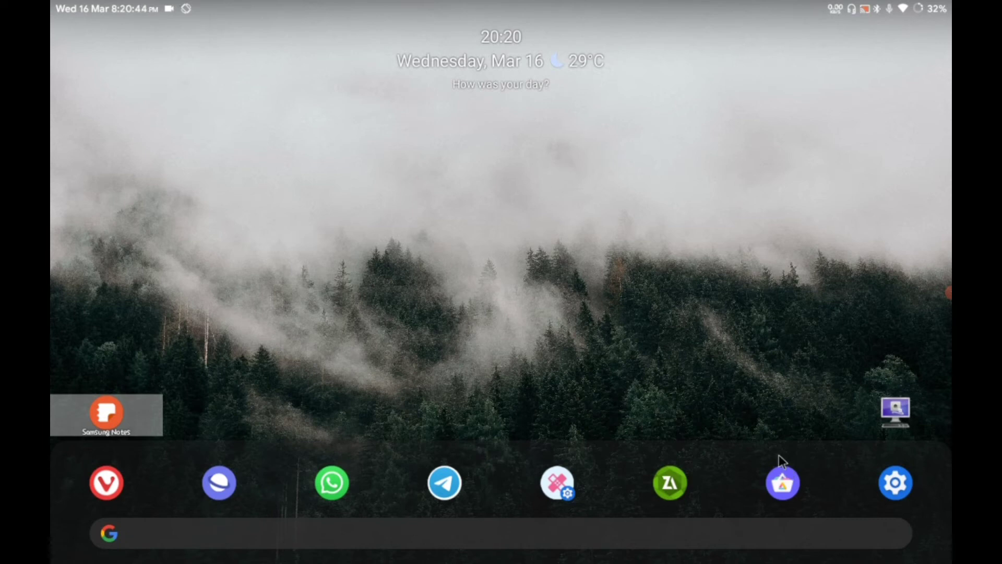
- Launch bVNC Free from the app drawer and dismiss its about message to reach the connections list
{"action": "left_click_drag", "start_coordinate": [615, 336], "coordinate": [604, 199]}
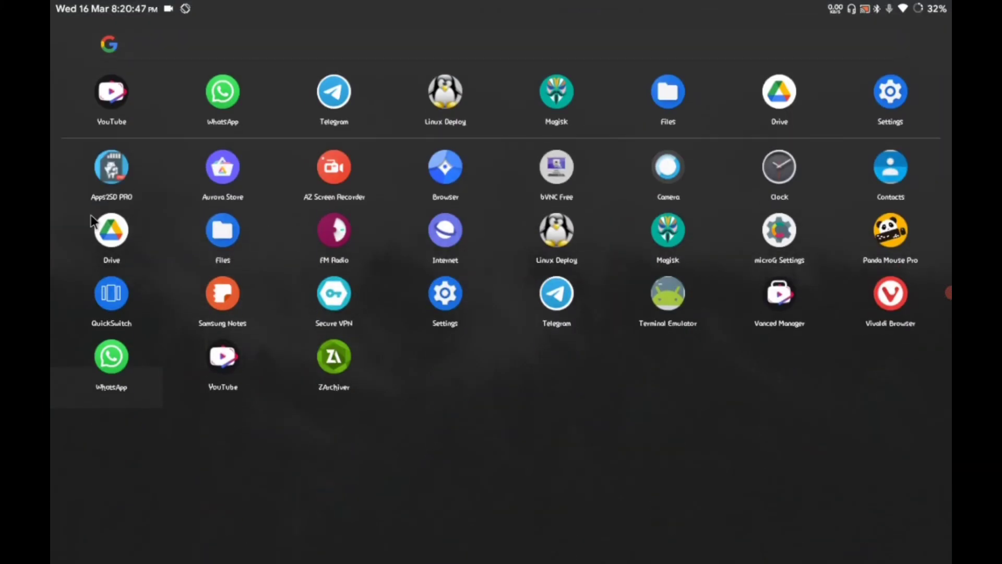
{"action": "left_click", "coordinate": [557, 179]}
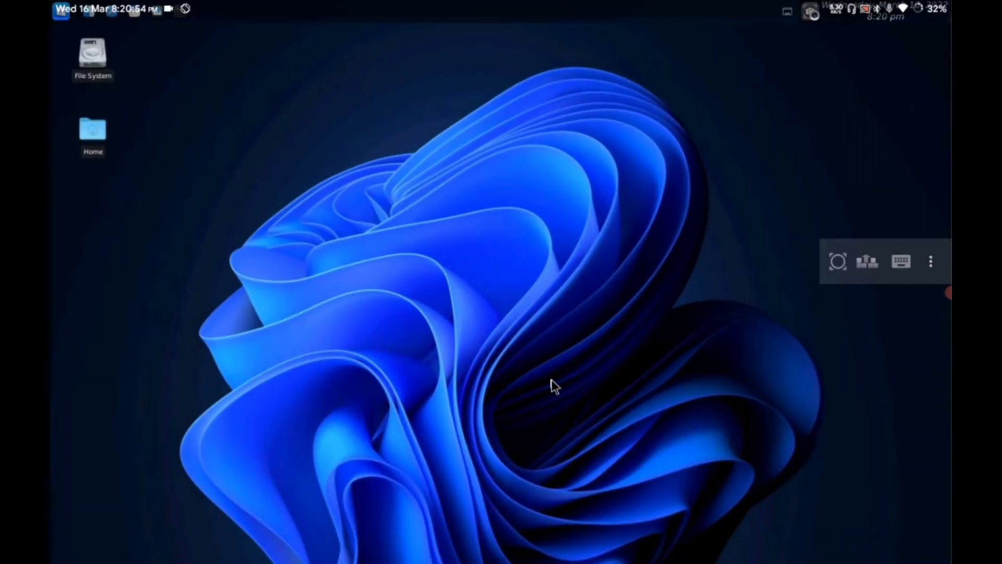
{"action": "key", "text": "alt+Tab"}
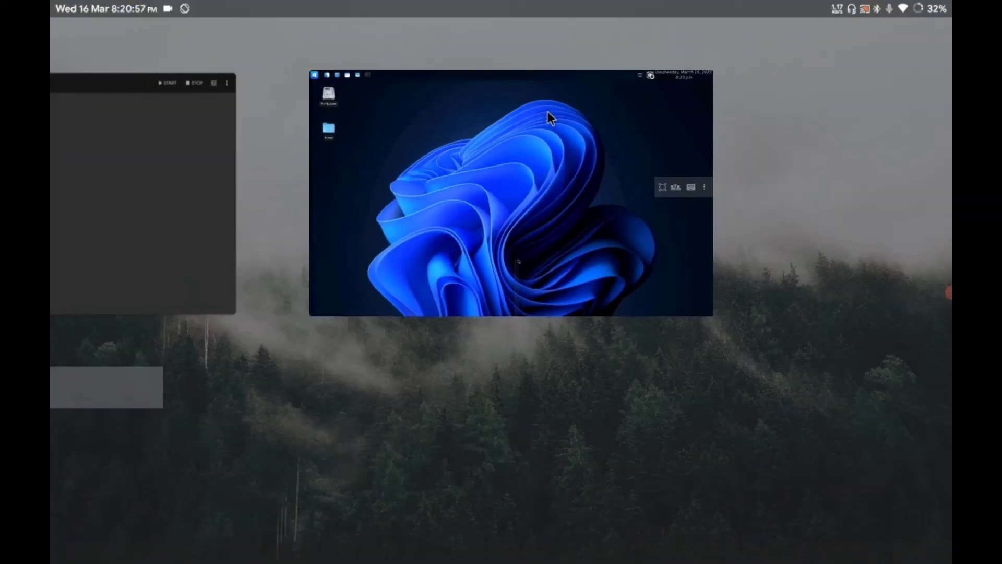
{"action": "scroll", "coordinate": [598, 328], "scroll_direction": "left", "scroll_amount": 1}
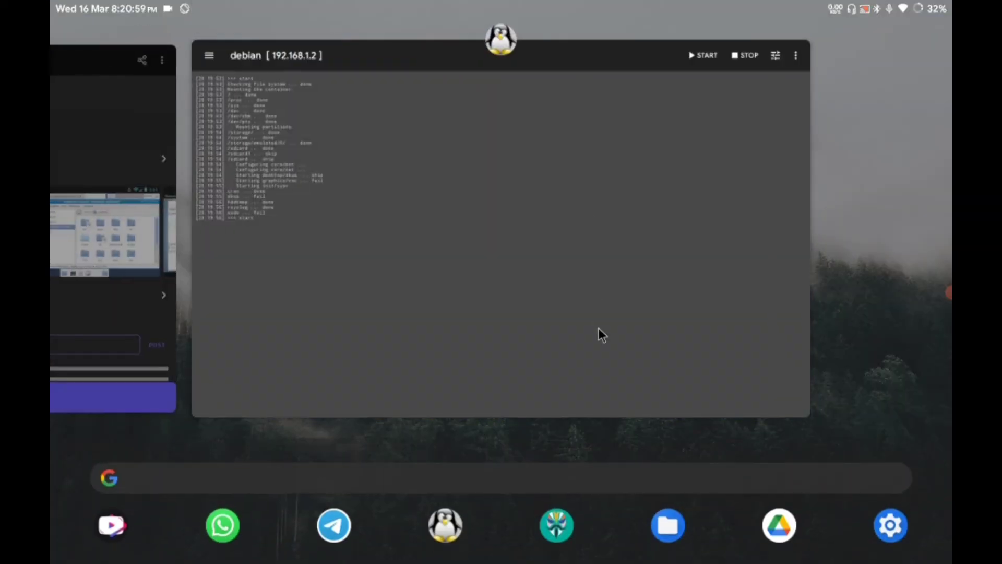
{"action": "left_click", "coordinate": [871, 310]}
{"action": "left_click_drag", "start_coordinate": [486, 329], "coordinate": [488, 212]}
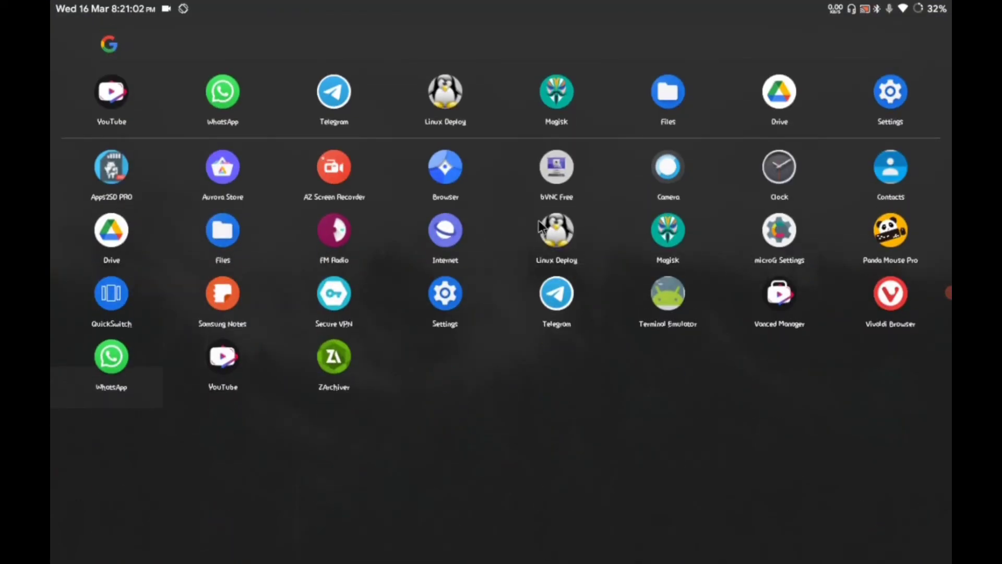
{"action": "left_click", "coordinate": [544, 174]}
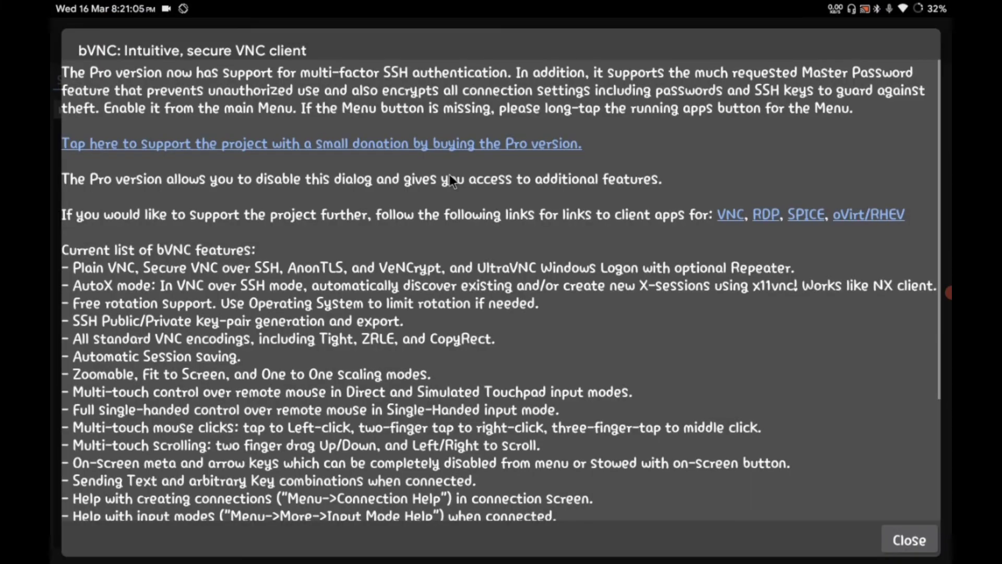
{"action": "left_click", "coordinate": [908, 540]}
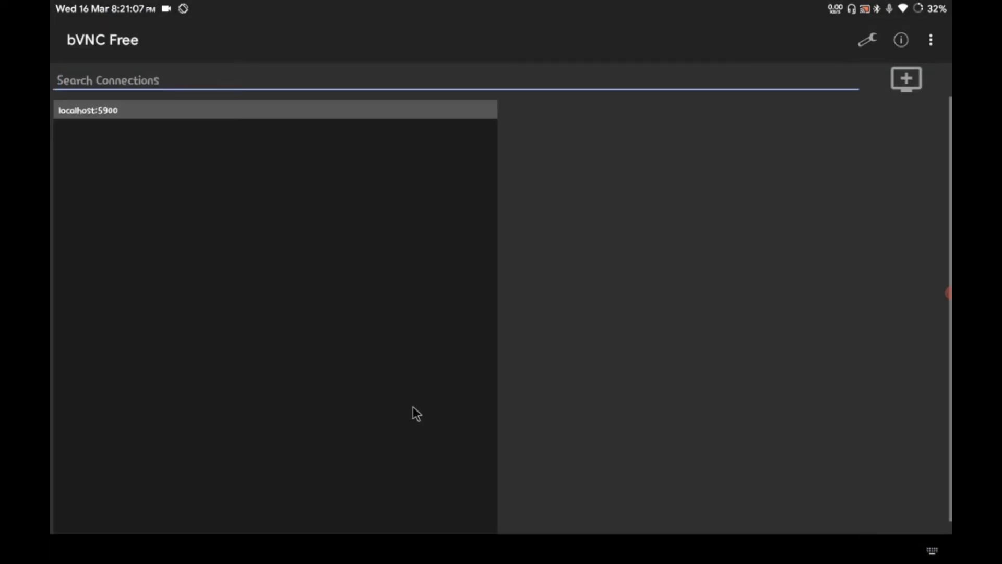
- Start a new VNC connection with server localhost and title 'debian'
{"action": "left_click", "coordinate": [907, 78]}
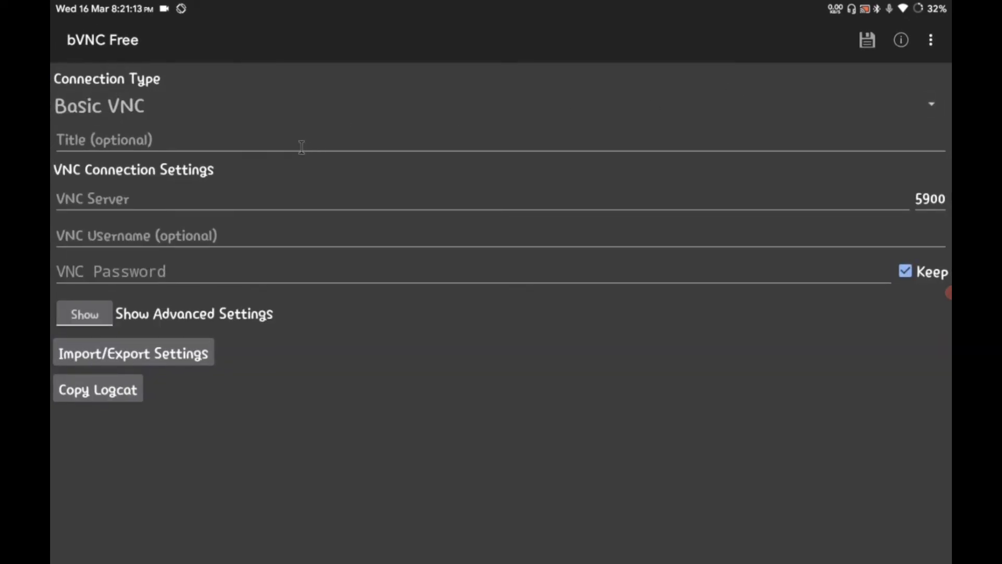
{"action": "left_click", "coordinate": [184, 191]}
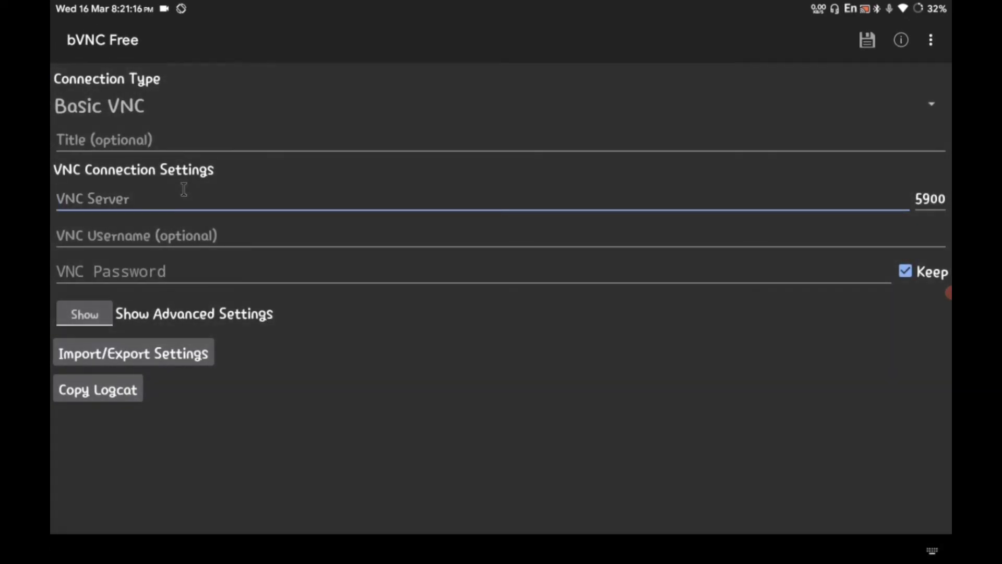
{"action": "type", "text": "local"}
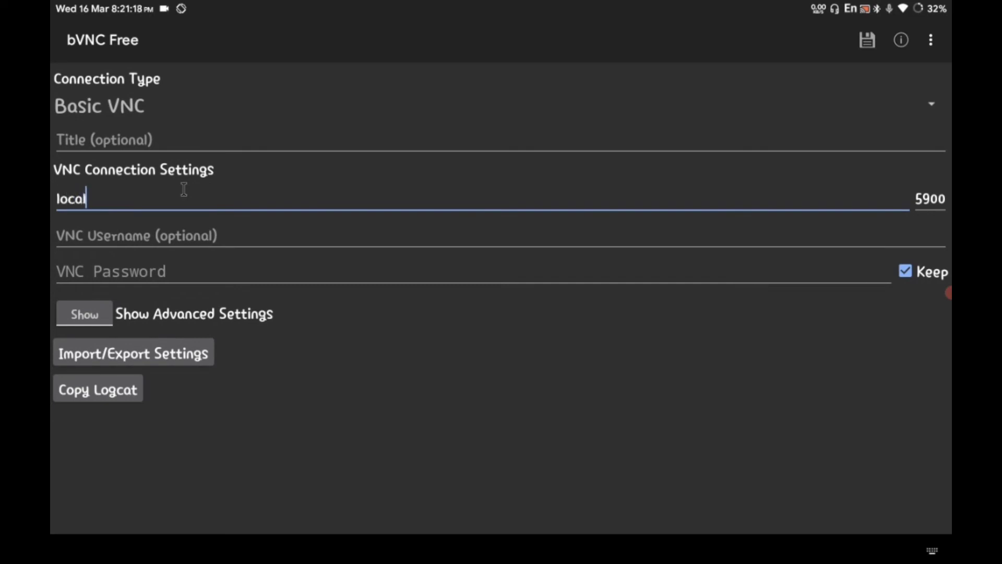
{"action": "type", "text": "host"}
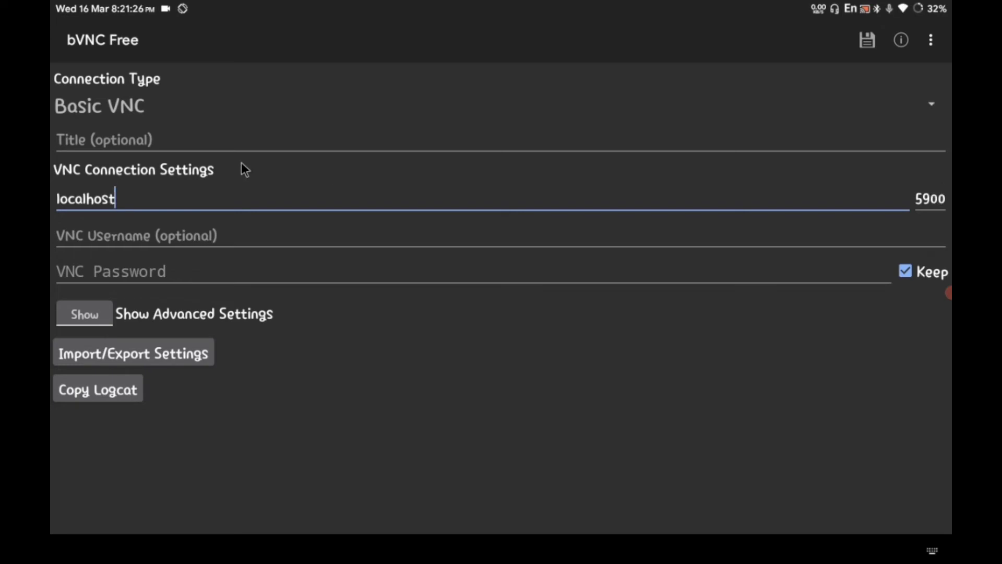
{"action": "left_click", "coordinate": [220, 143]}
{"action": "type", "text": "vujyfyu"}
{"action": "key", "text": "BackSpace"}
{"action": "key", "text": "BackSpace"}
{"action": "key", "text": "BackSpace"}
{"action": "key", "text": "BackSpace"}
{"action": "key", "text": "BackSpace"}
{"action": "key", "text": "BackSpace"}
{"action": "key", "text": "BackSpace"}
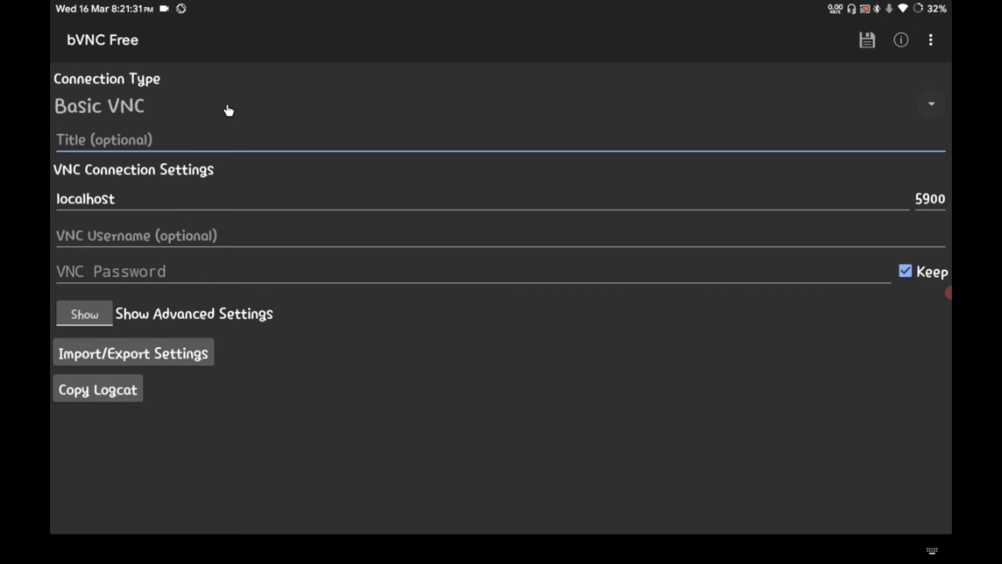
{"action": "type", "text": "debian"}
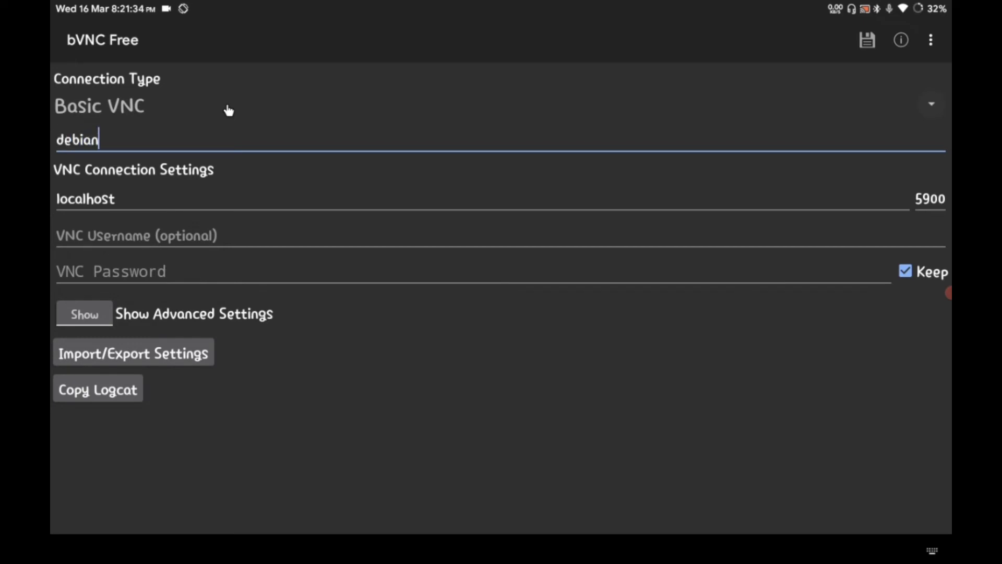
- Enter the VNC password and save the debian connection
{"action": "left_click", "coordinate": [227, 261]}
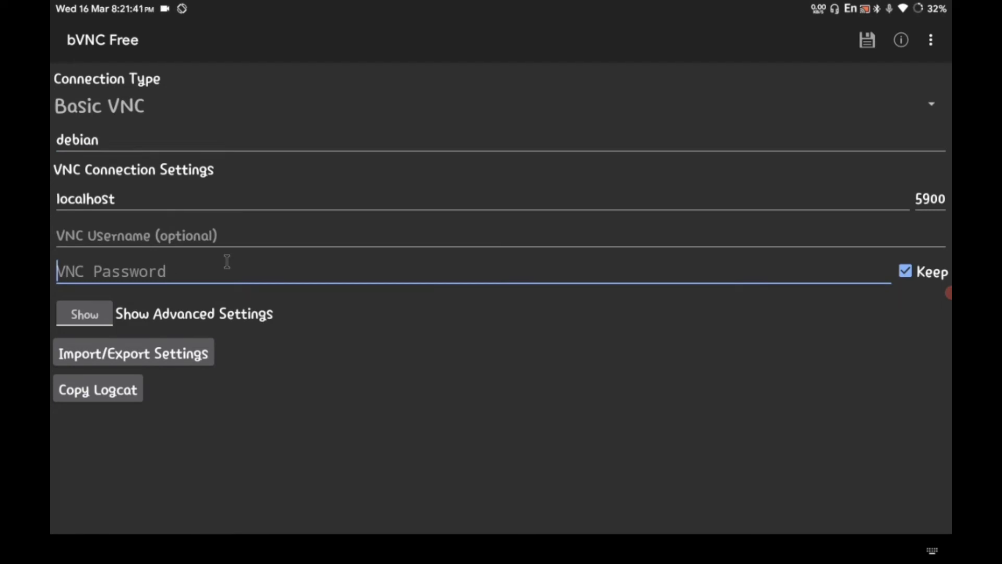
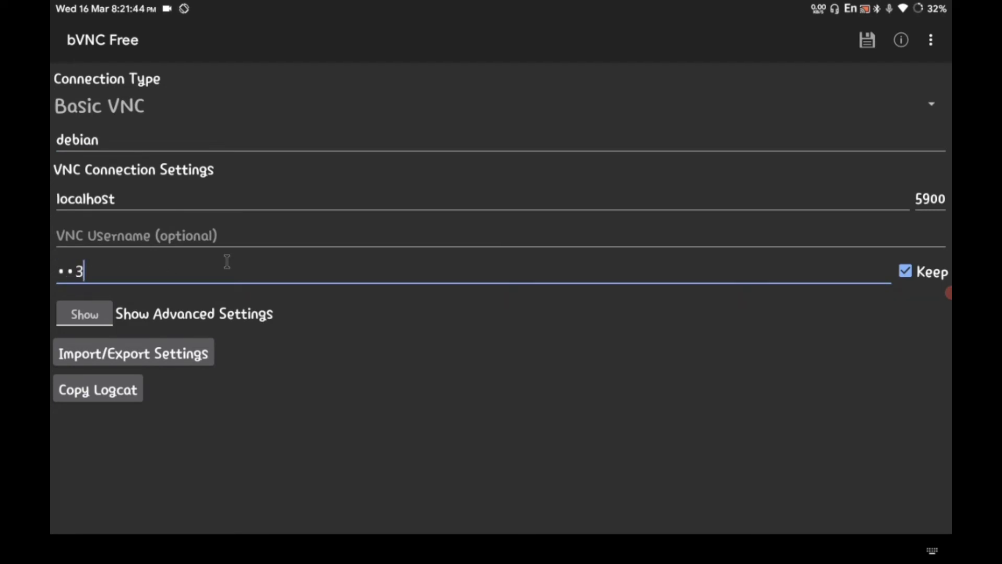
{"action": "double_click", "coordinate": [143, 271]}
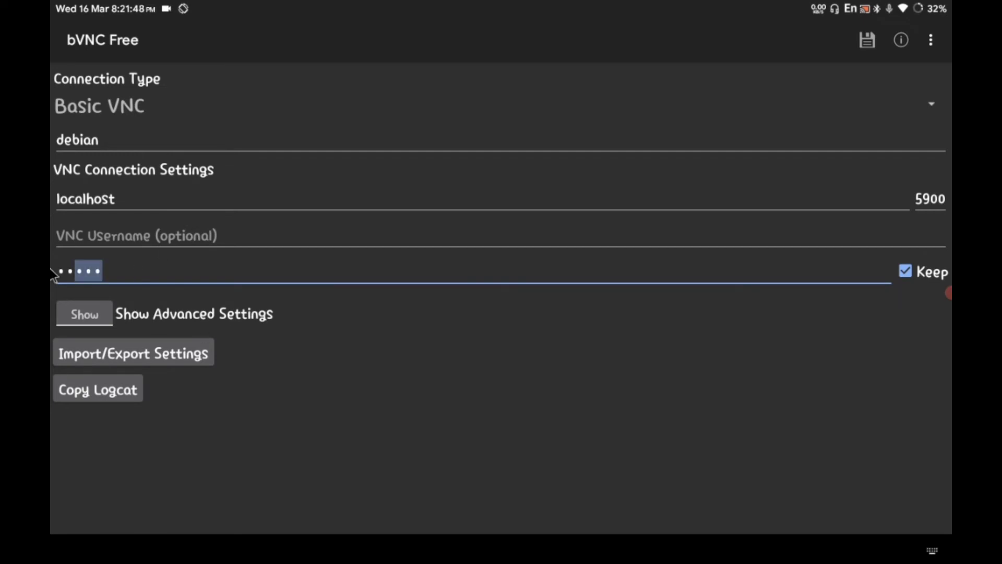
{"action": "left_click", "coordinate": [210, 277]}
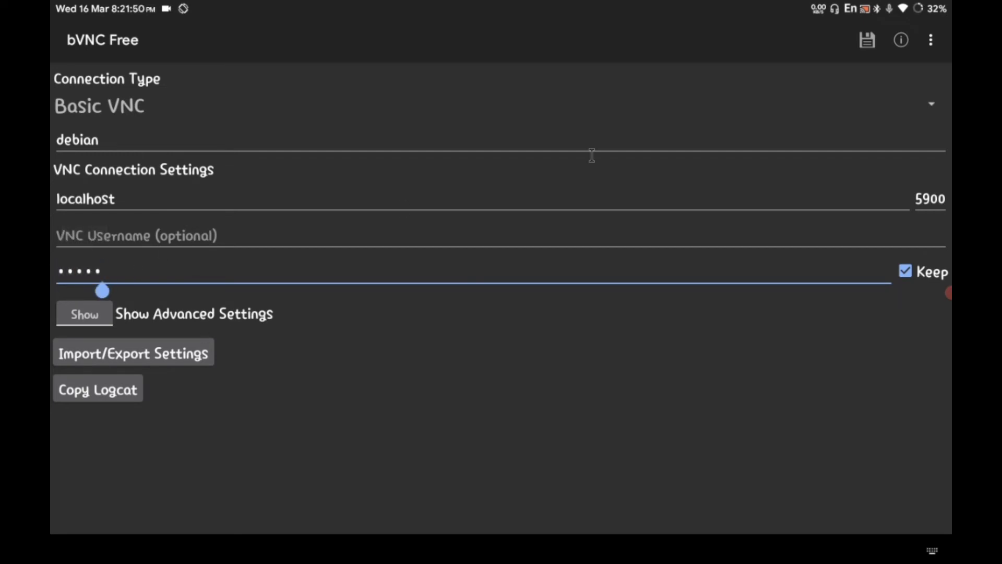
{"action": "left_click", "coordinate": [871, 50]}
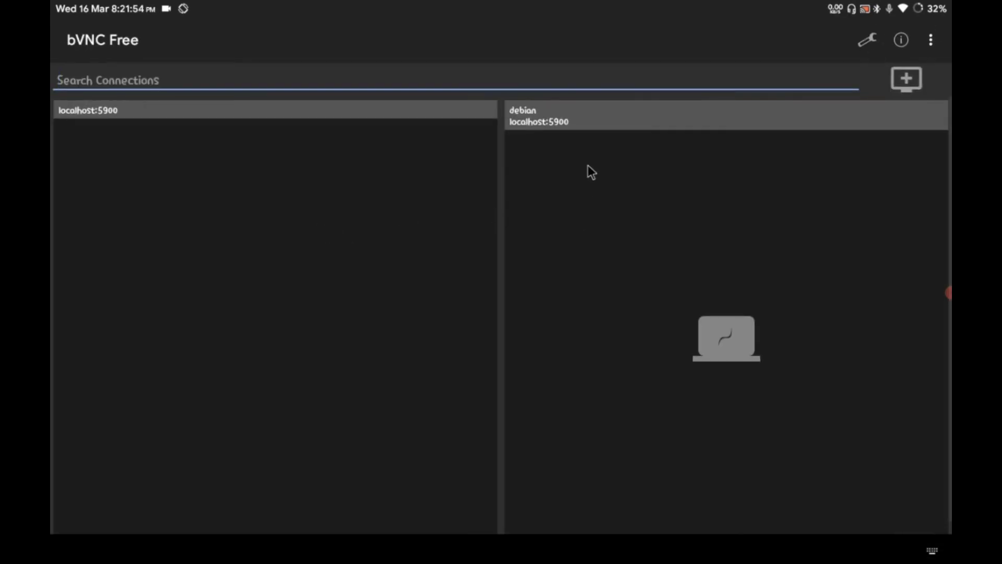
- Connect to the debian desktop and briefly check its context menu and applications list
{"action": "left_click", "coordinate": [553, 169]}
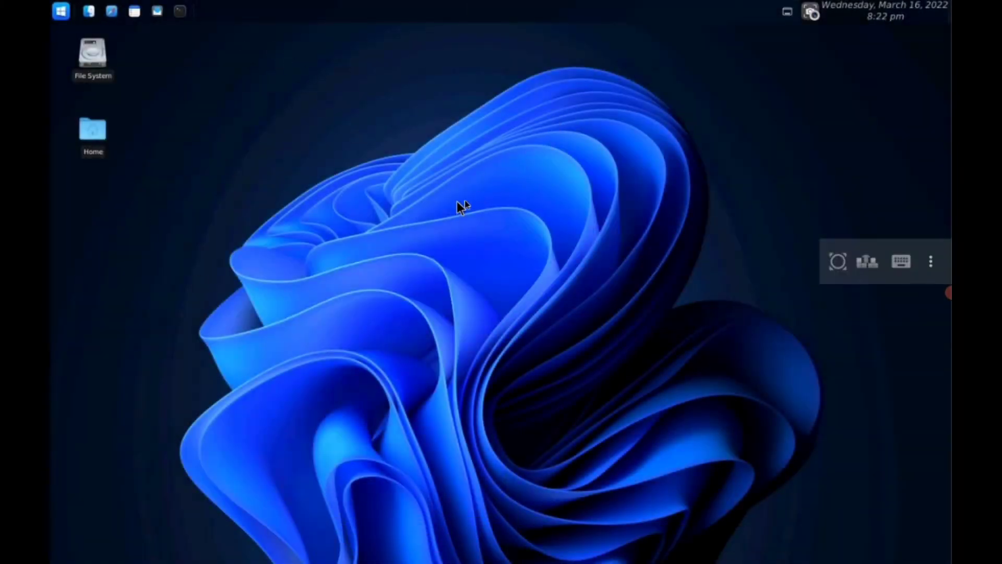
{"action": "right_click", "coordinate": [424, 208]}
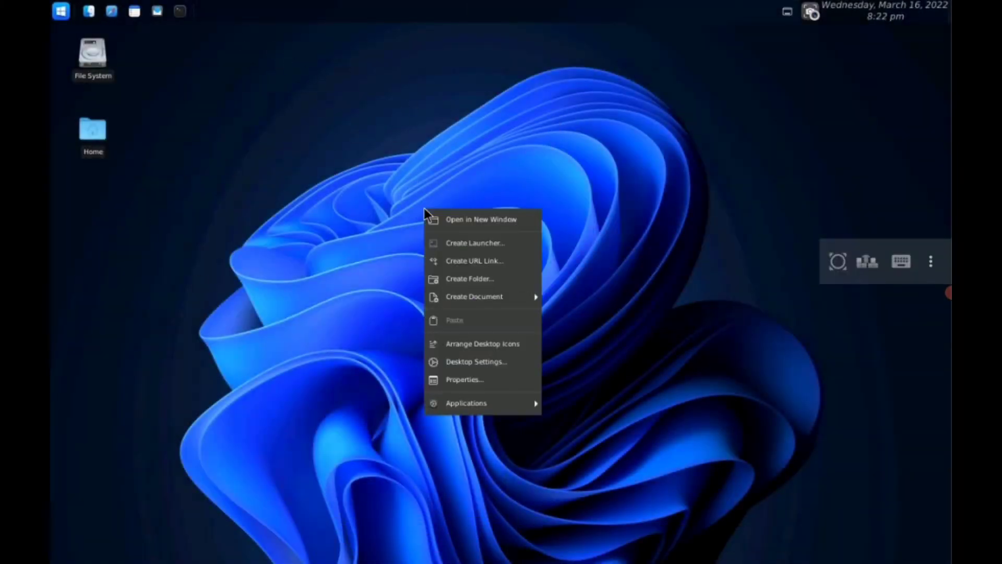
{"action": "left_click", "coordinate": [287, 330]}
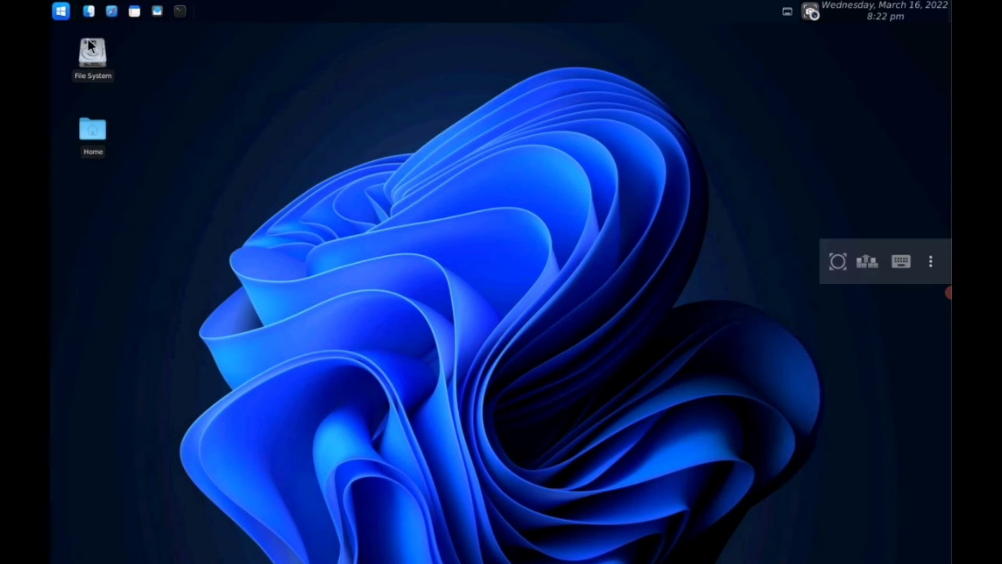
{"action": "left_click", "coordinate": [61, 11]}
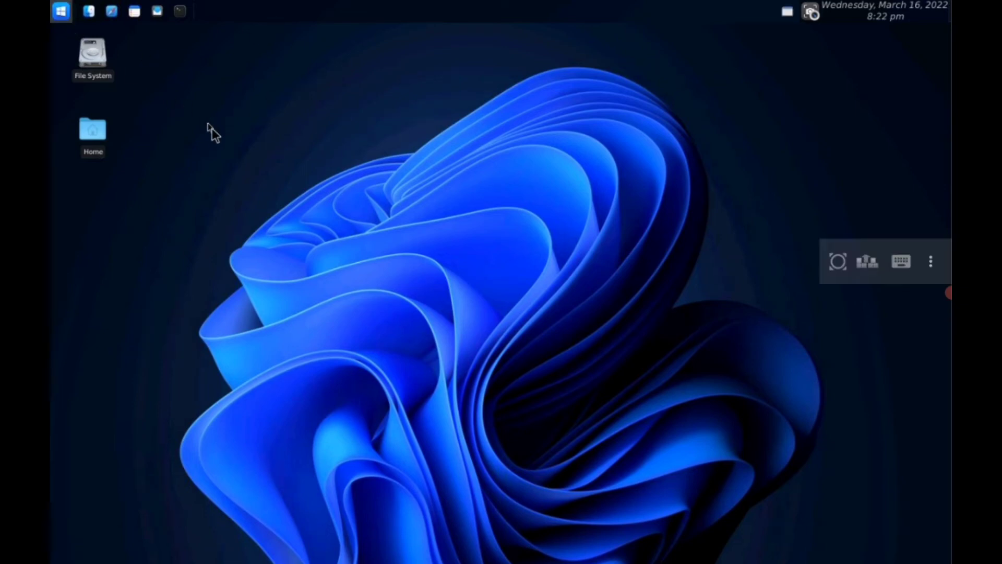
{"action": "left_click", "coordinate": [517, 358]}
- Open the Home folder in the file manager, move the window, then close it
{"action": "left_click", "coordinate": [91, 137]}
{"action": "double_click", "coordinate": [89, 137]}
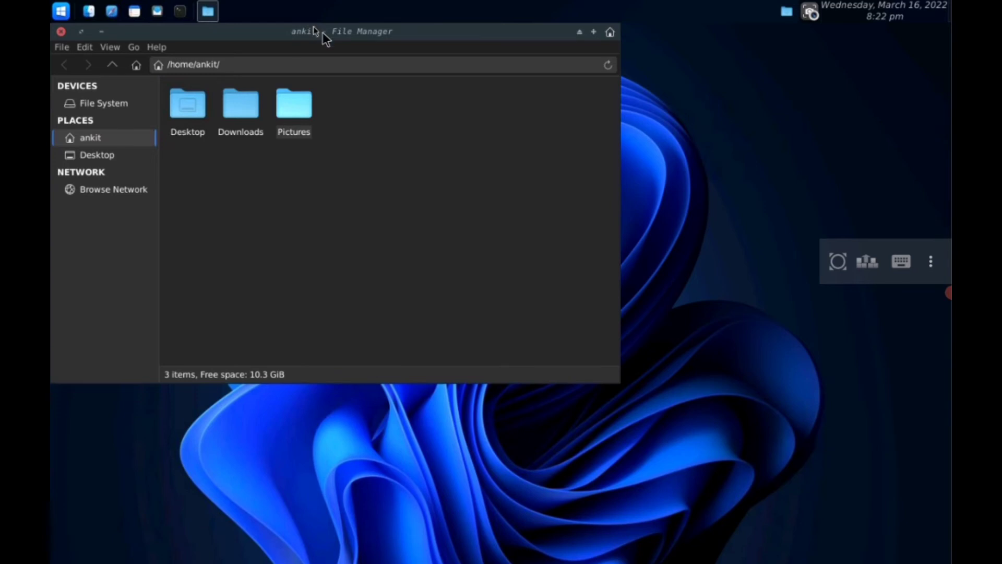
{"action": "left_click_drag", "start_coordinate": [323, 32], "coordinate": [450, 113]}
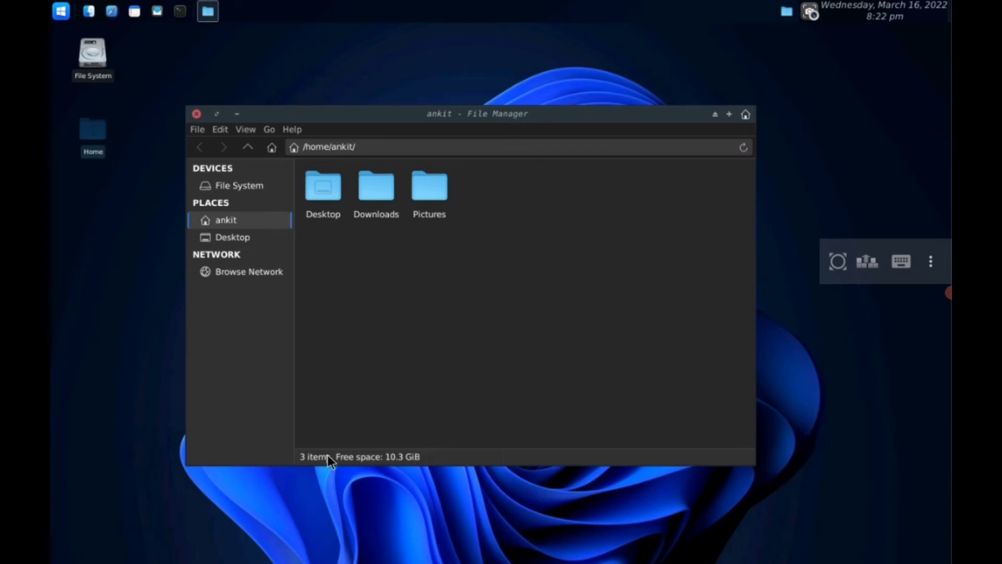
{"action": "left_click", "coordinate": [196, 117]}
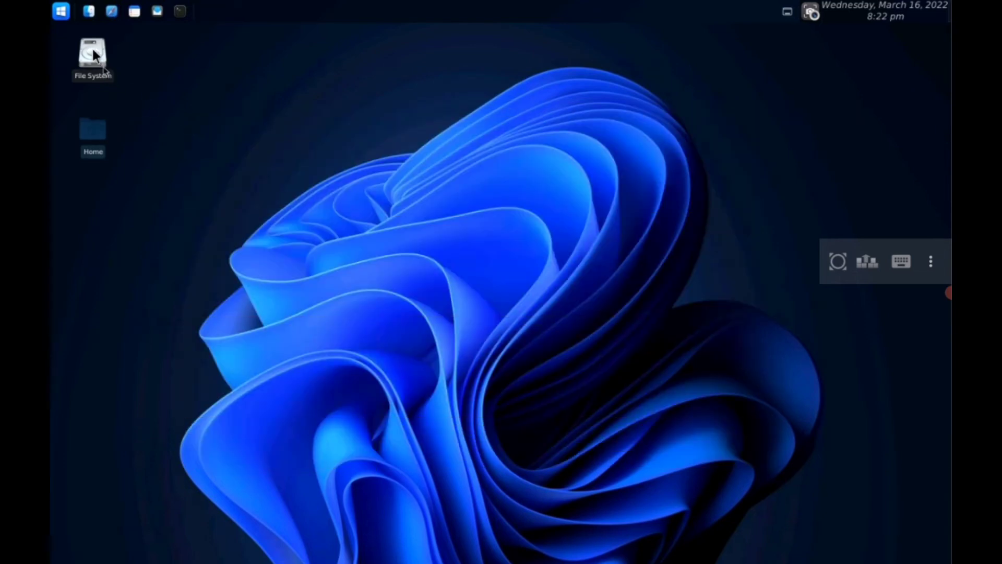
- Launch Chromium Web Browser from the Internet category of the Whisker menu
{"action": "left_click", "coordinate": [67, 17]}
{"action": "left_click", "coordinate": [102, 124]}
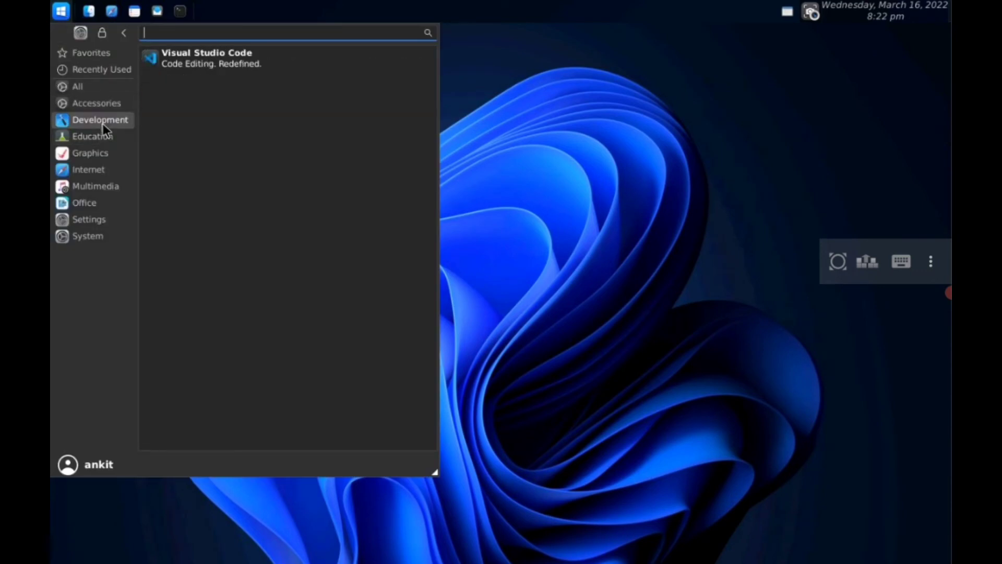
{"action": "left_click", "coordinate": [103, 132]}
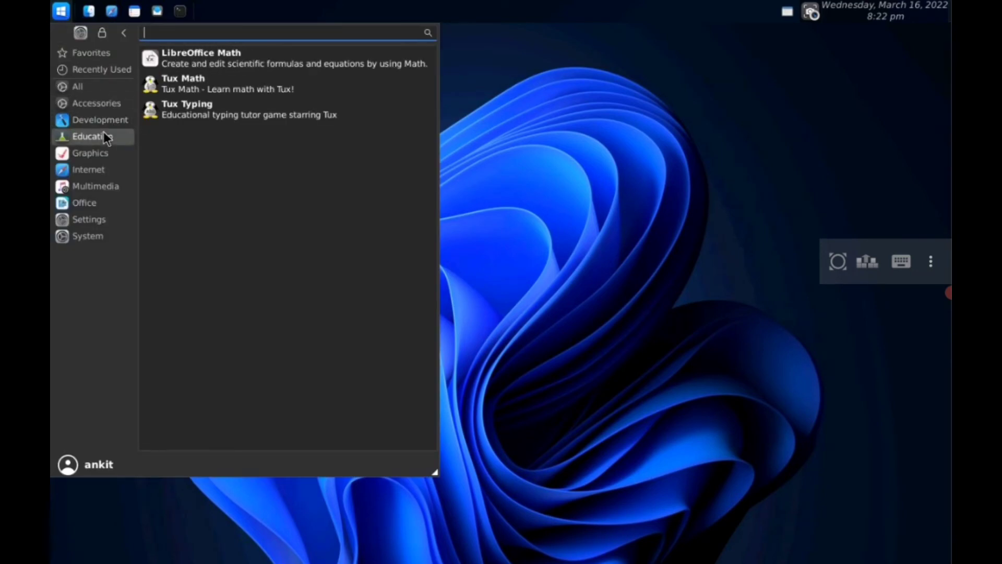
{"action": "left_click", "coordinate": [118, 120]}
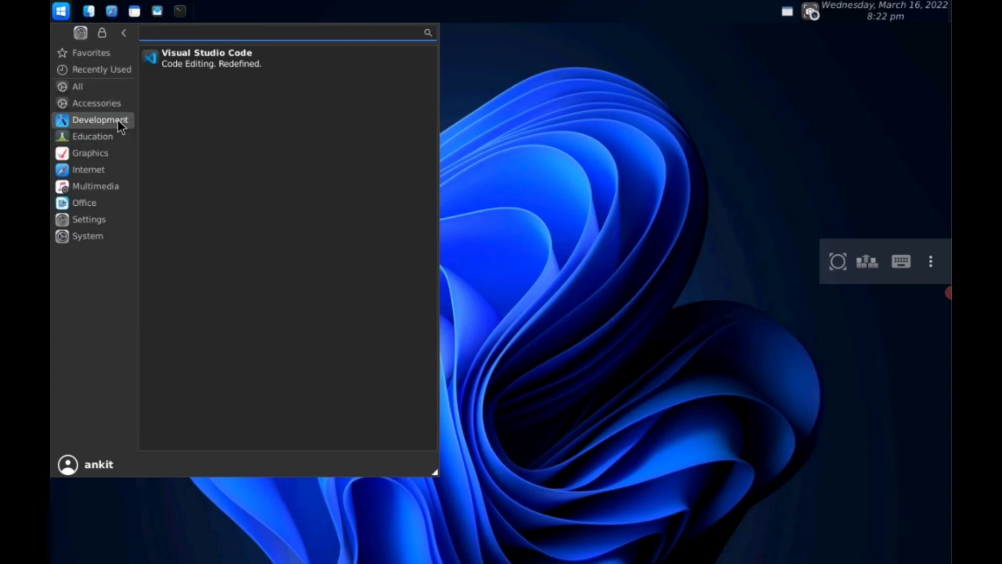
{"action": "left_click", "coordinate": [86, 135]}
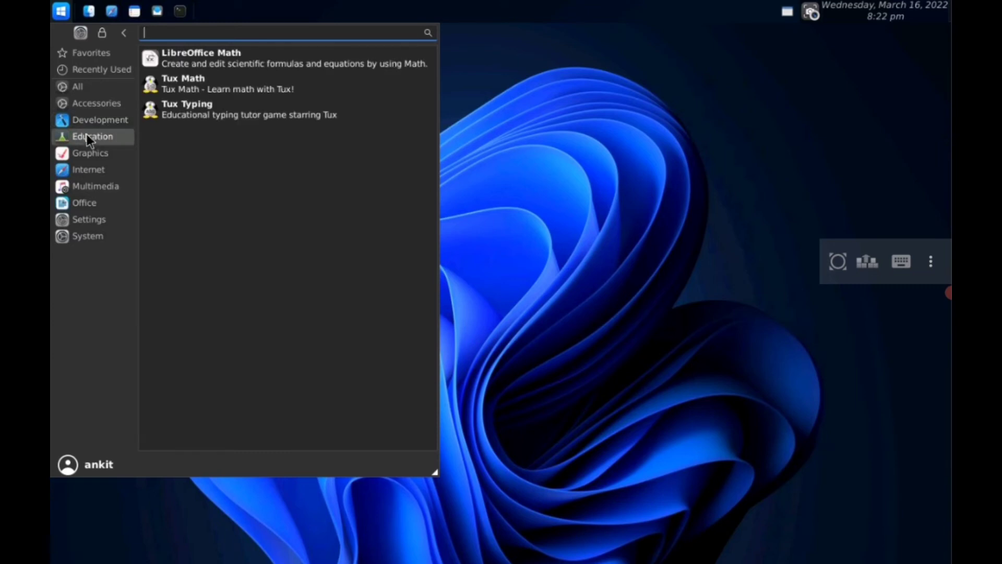
{"action": "left_click", "coordinate": [102, 155]}
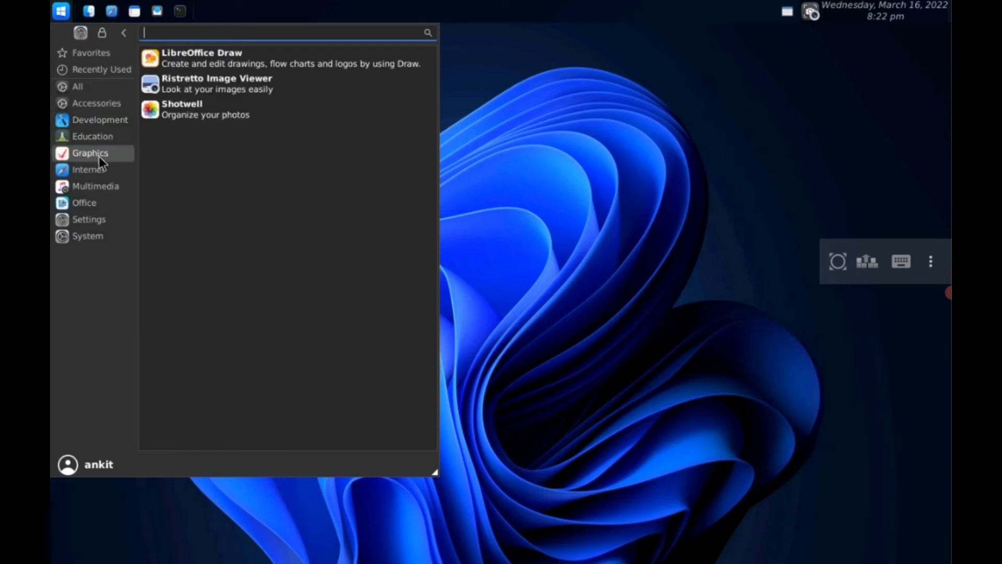
{"action": "left_click", "coordinate": [98, 168]}
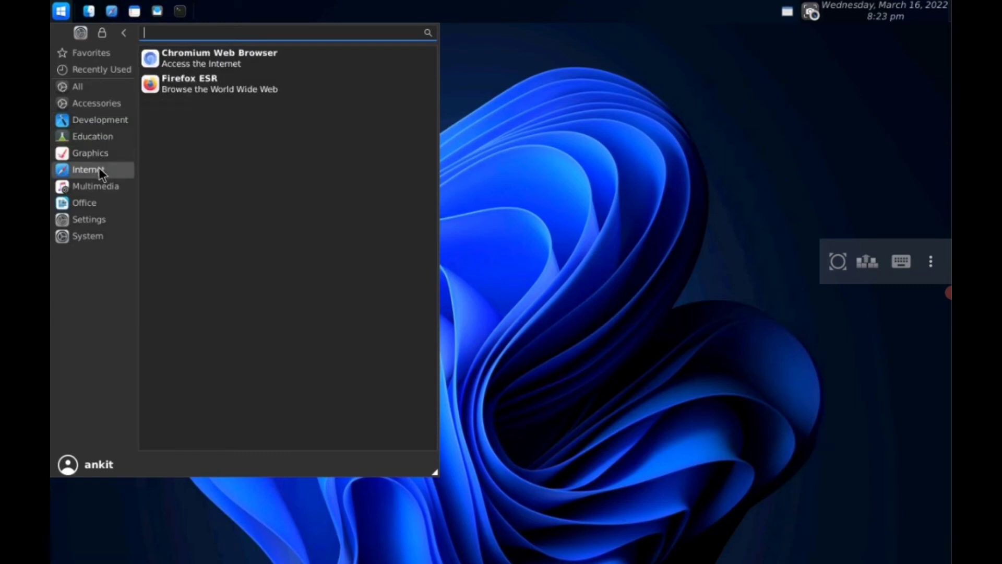
{"action": "left_click", "coordinate": [236, 56]}
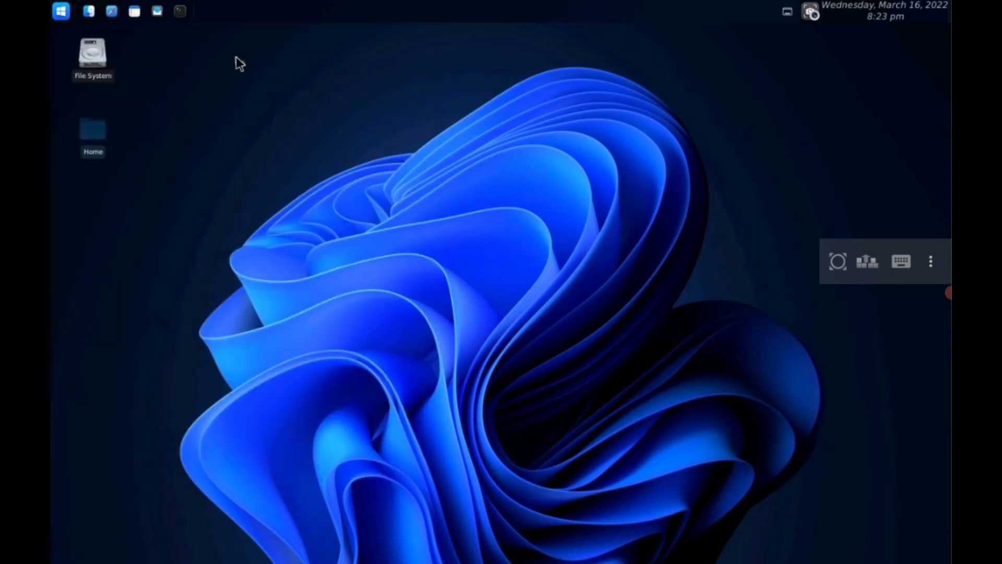
- Browse the Internet, Office, Settings and System categories, then close the applications menu
{"action": "left_click", "coordinate": [62, 9]}
{"action": "left_click", "coordinate": [92, 170]}
{"action": "left_click", "coordinate": [100, 202]}
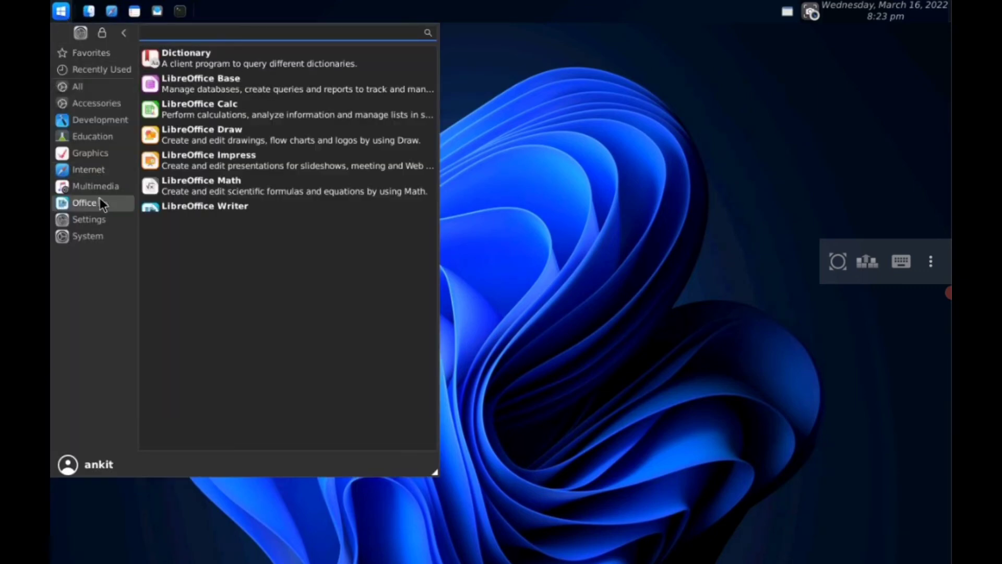
{"action": "left_click", "coordinate": [100, 224]}
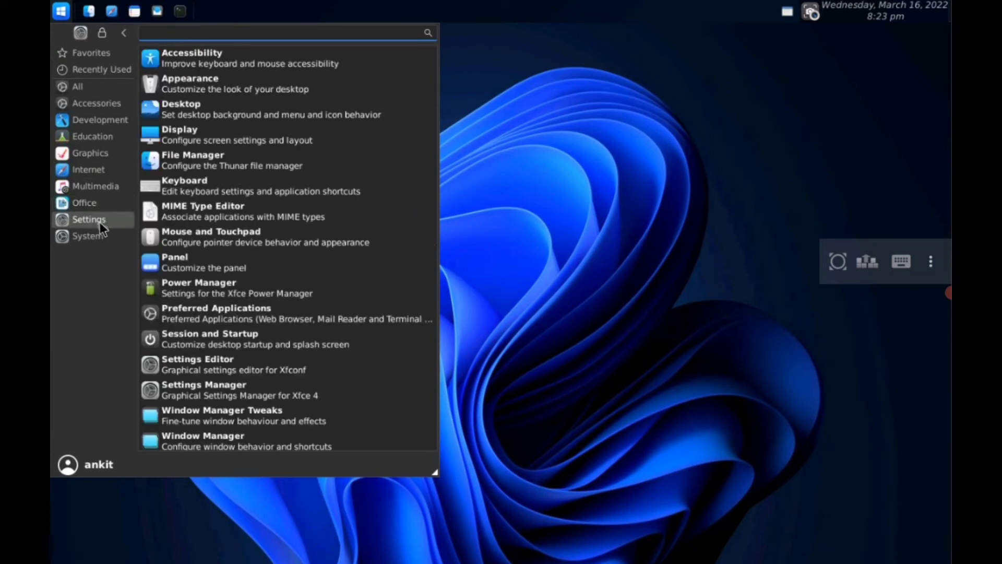
{"action": "left_click", "coordinate": [105, 240]}
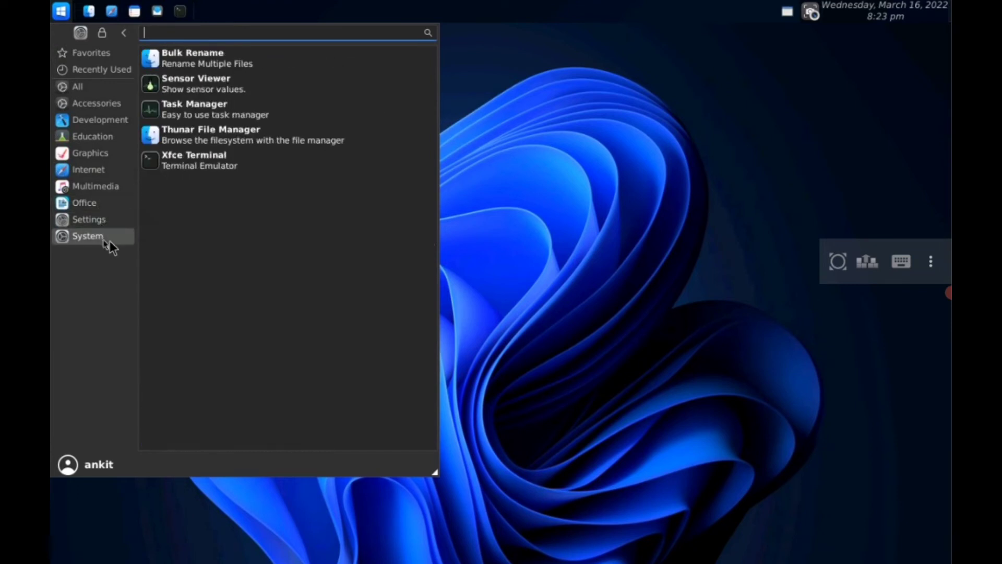
{"action": "left_click", "coordinate": [650, 314]}
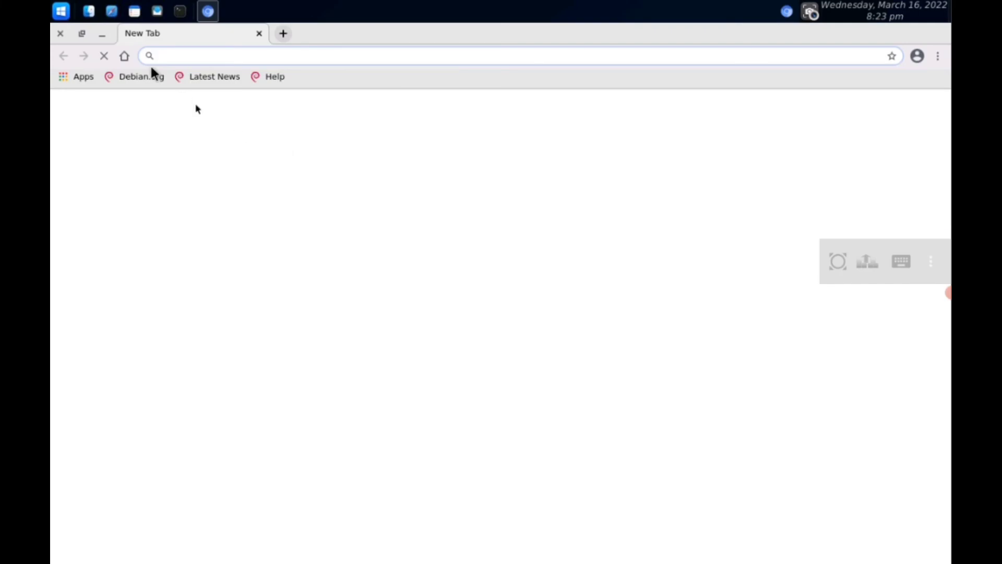
- Restore Chrome to a smaller window near the desktop centre and focus the Google search box
{"action": "left_click", "coordinate": [82, 34]}
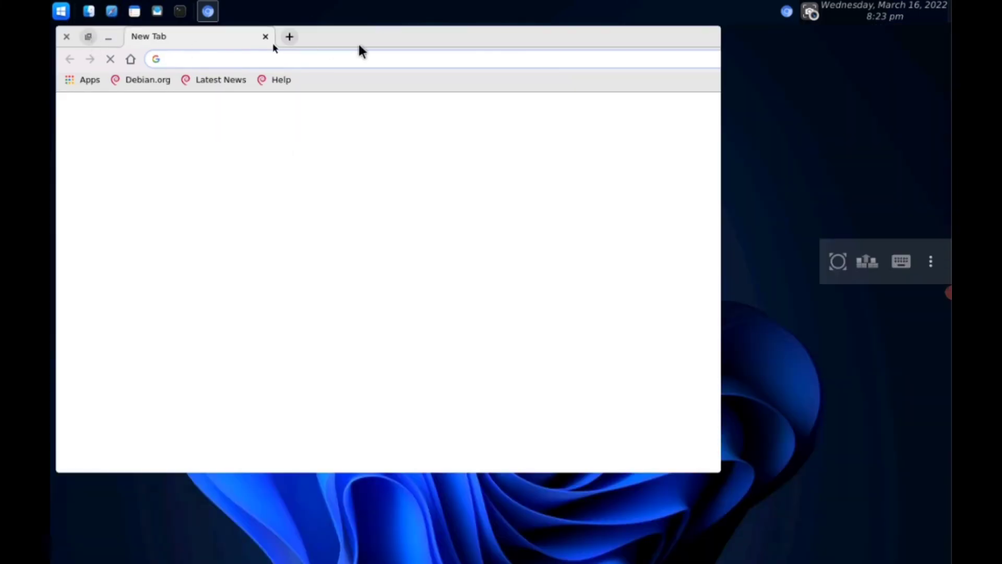
{"action": "left_click_drag", "start_coordinate": [381, 36], "coordinate": [512, 74]}
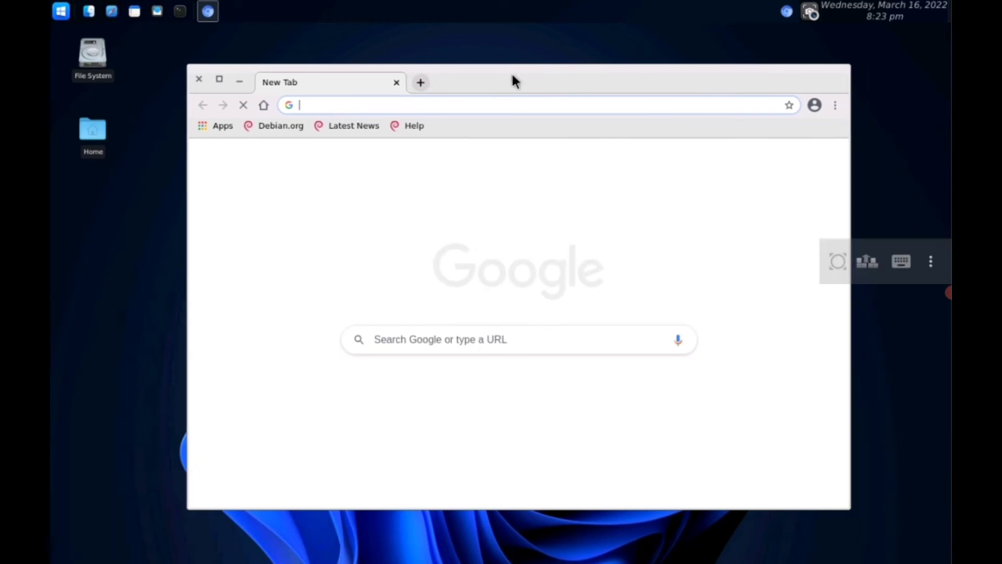
{"action": "left_click", "coordinate": [522, 337]}
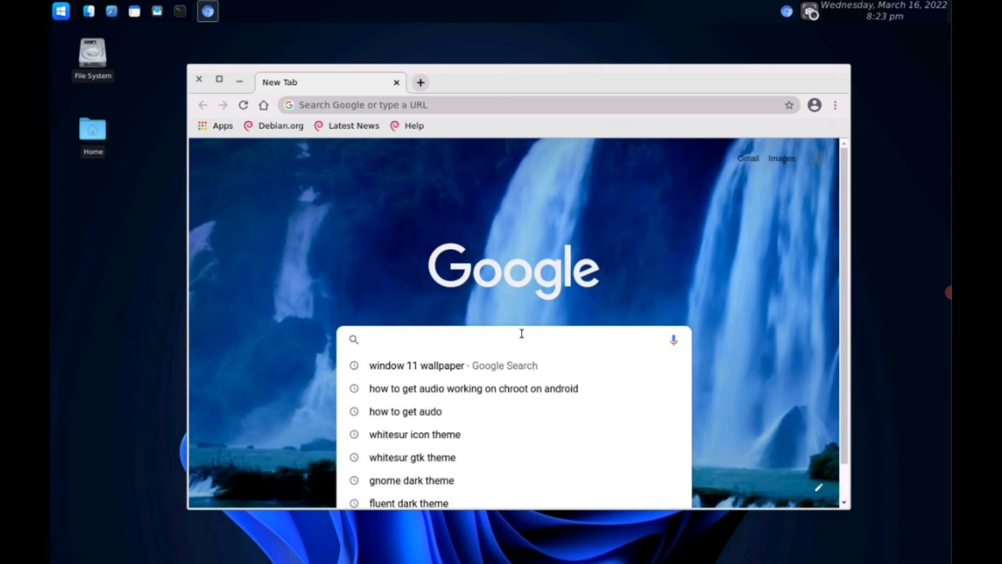
- Search Google for 'hi', then open a new tab and close the search results tab
{"action": "type", "text": "hi"}
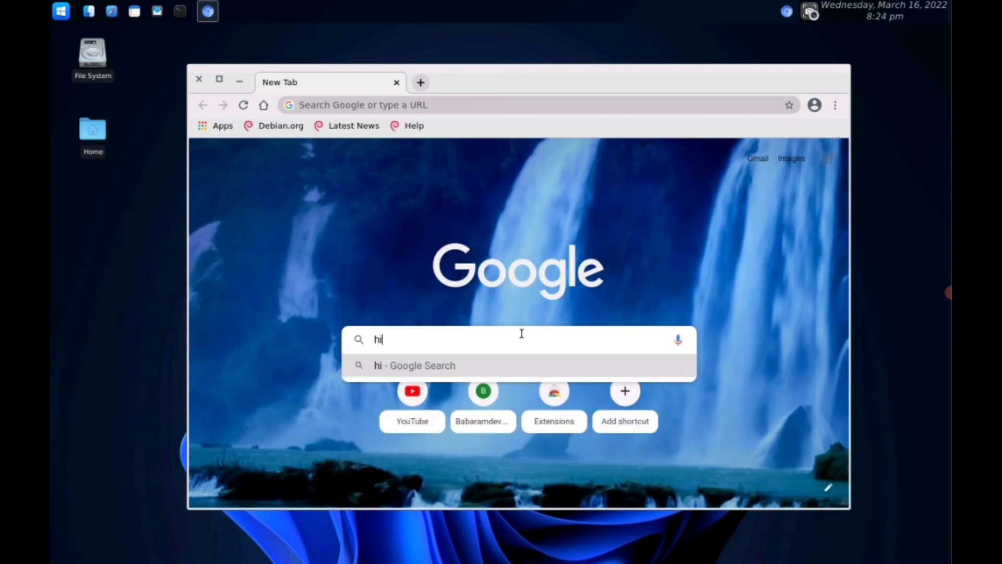
{"action": "left_click", "coordinate": [478, 364]}
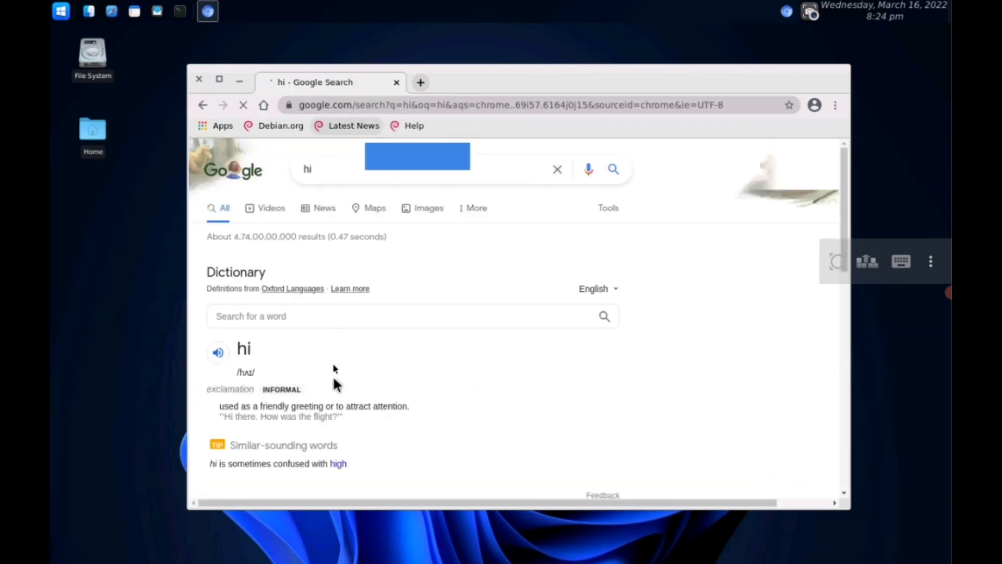
{"action": "scroll", "coordinate": [333, 375], "scroll_direction": "down", "scroll_amount": 5}
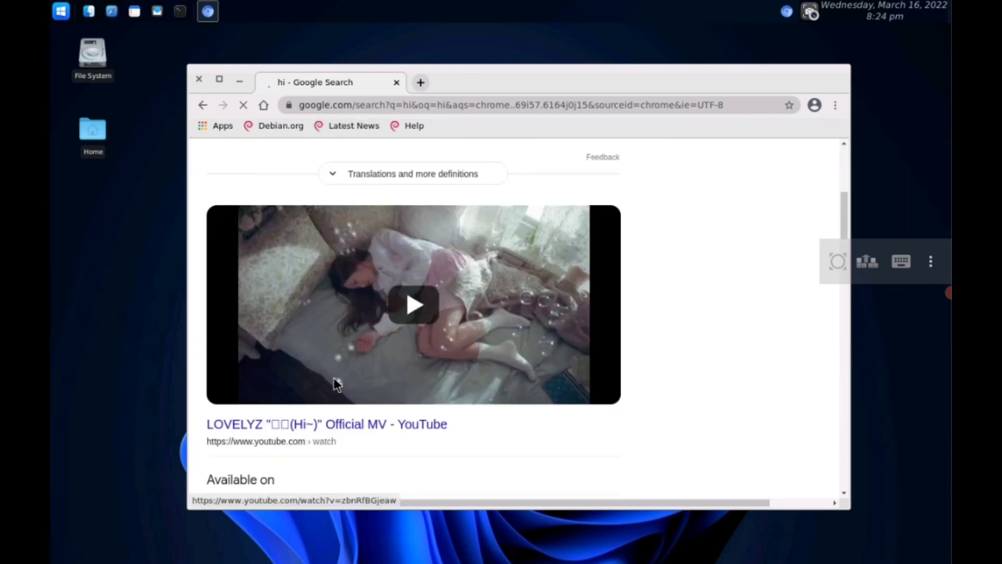
{"action": "scroll", "coordinate": [334, 378], "scroll_direction": "up", "scroll_amount": 5}
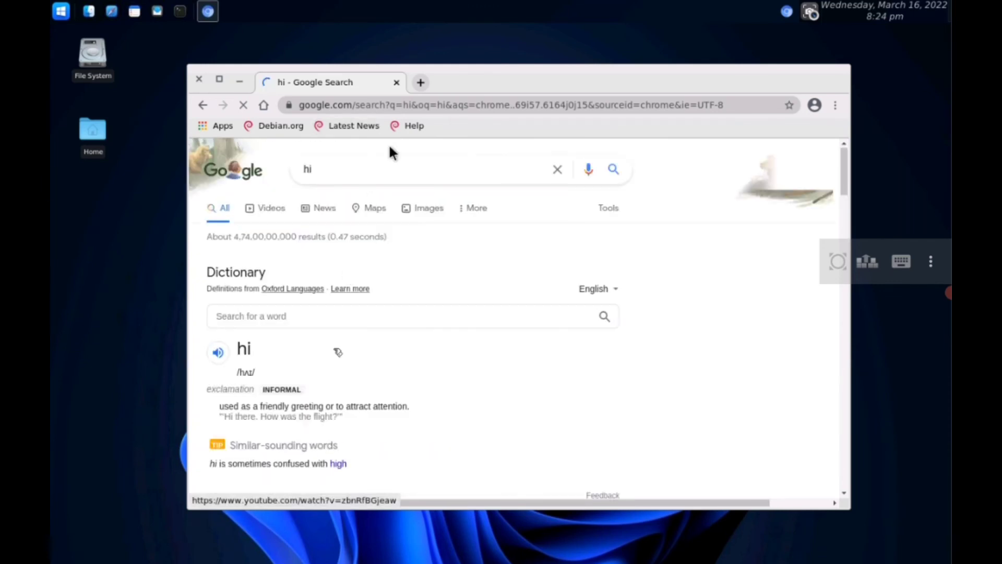
{"action": "left_click", "coordinate": [423, 84]}
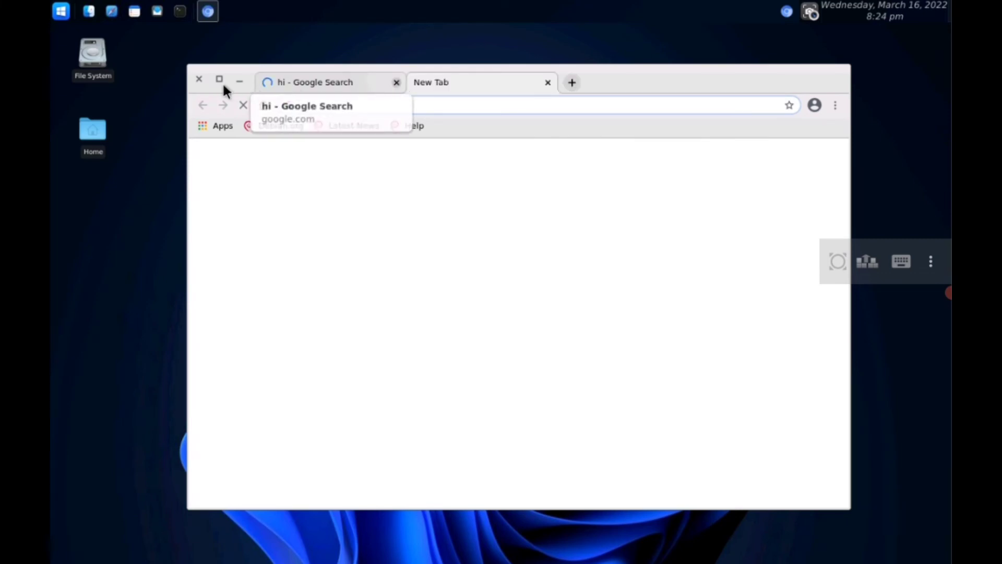
{"action": "left_click", "coordinate": [199, 79]}
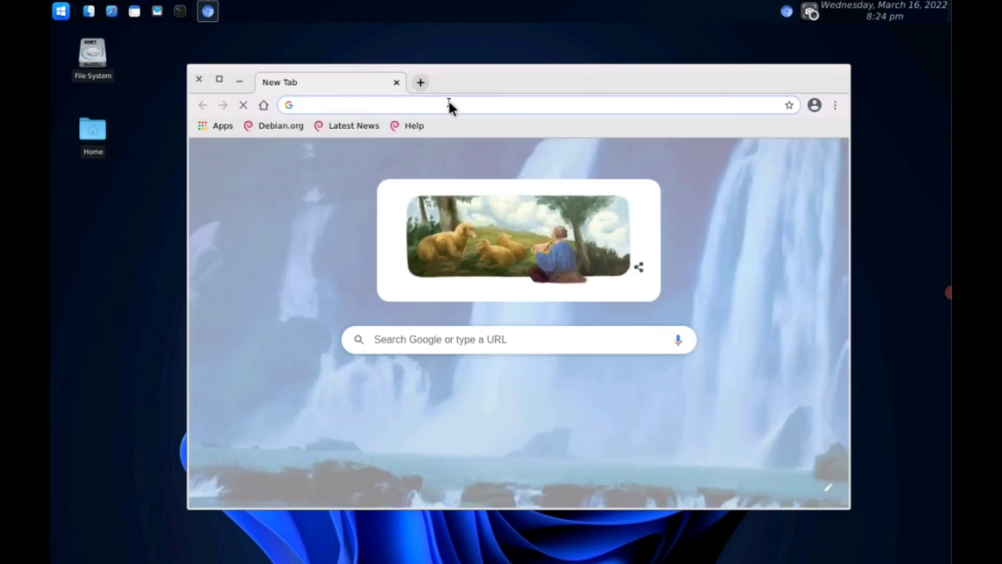
- Search 'how to make audio on linux deploy' and open the androidforums chroot audio guide
{"action": "type", "text": "how to "}
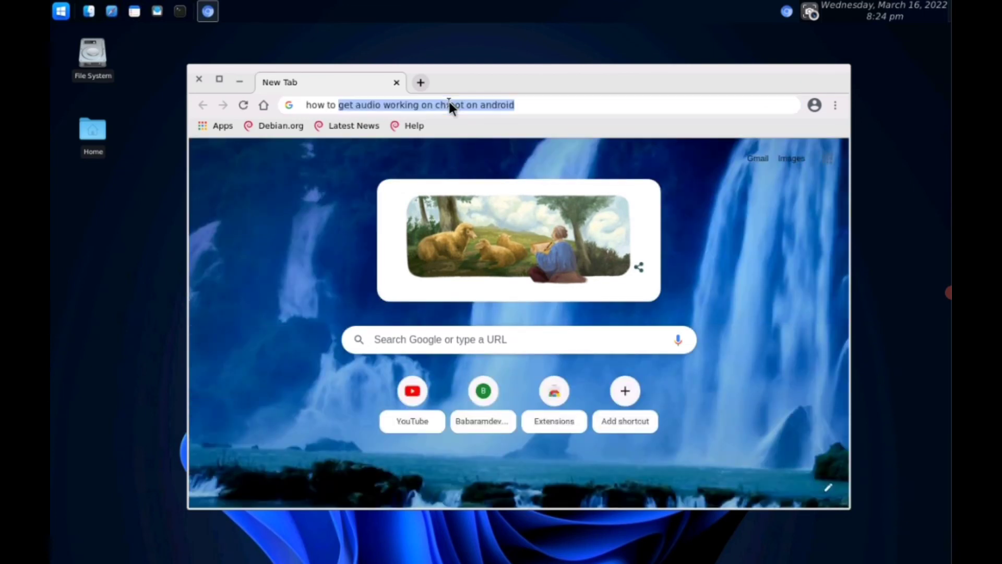
{"action": "type", "text": "make "}
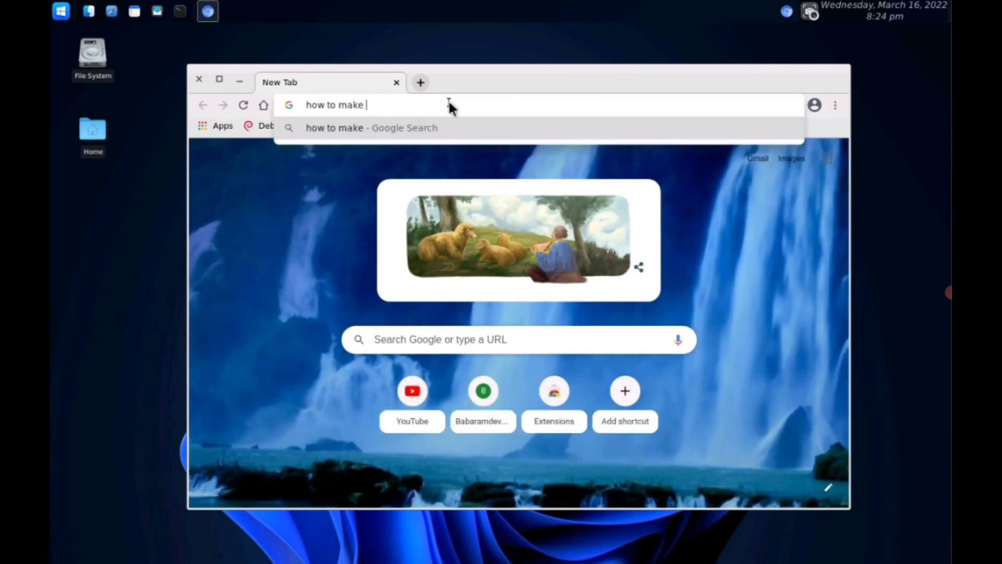
{"action": "type", "text": "audio o"}
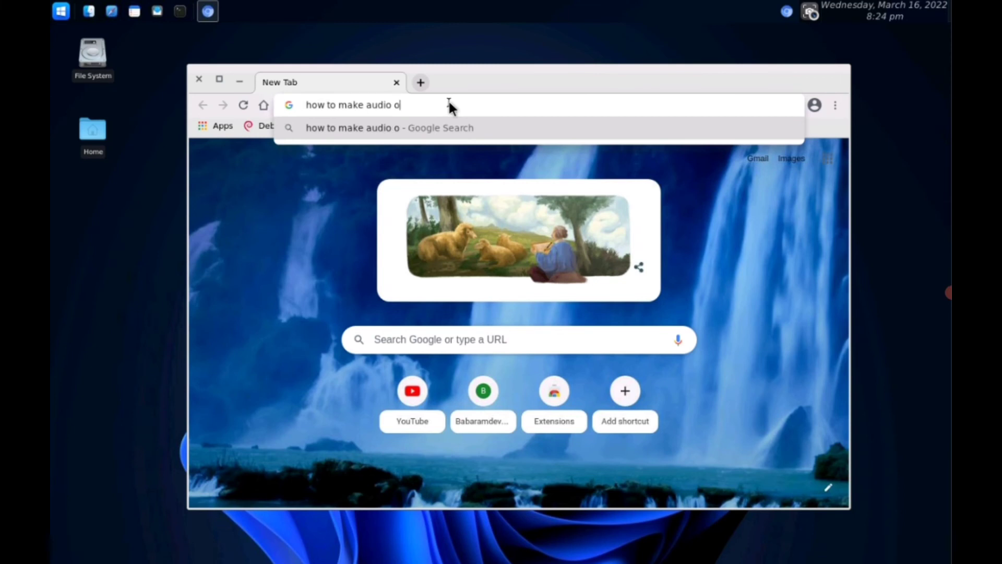
{"action": "type", "text": "n linux deplou"}
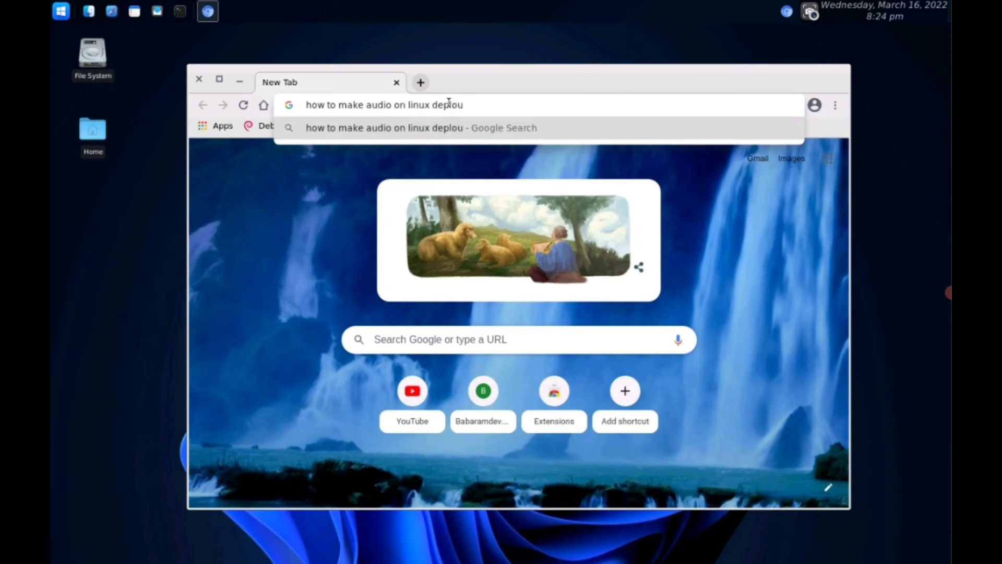
{"action": "key", "text": "BackSpace"}
{"action": "type", "text": "y"}
{"action": "key", "text": "Return"}
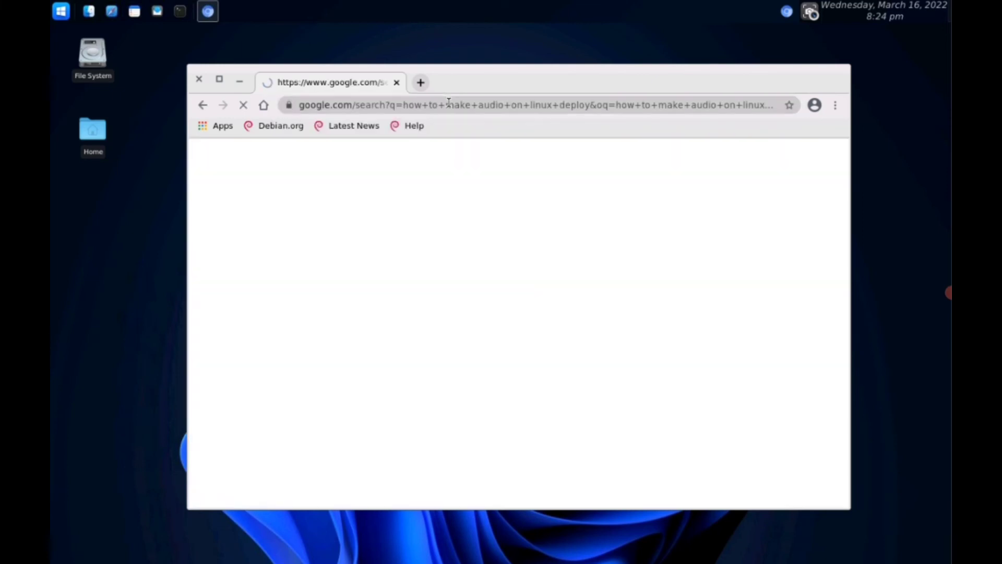
{"action": "scroll", "coordinate": [452, 310], "scroll_direction": "down", "scroll_amount": 3}
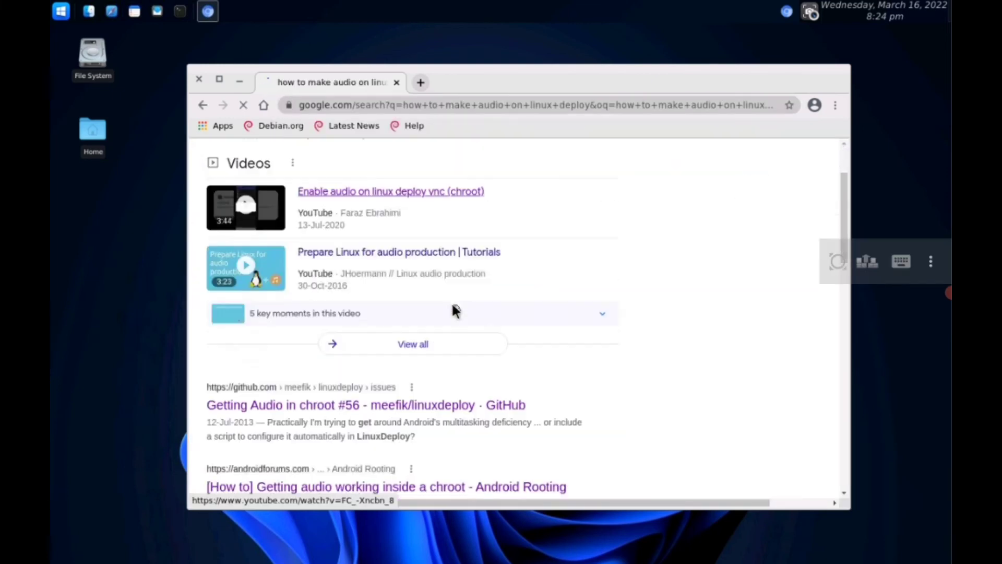
{"action": "scroll", "coordinate": [318, 360], "scroll_direction": "down", "scroll_amount": 1}
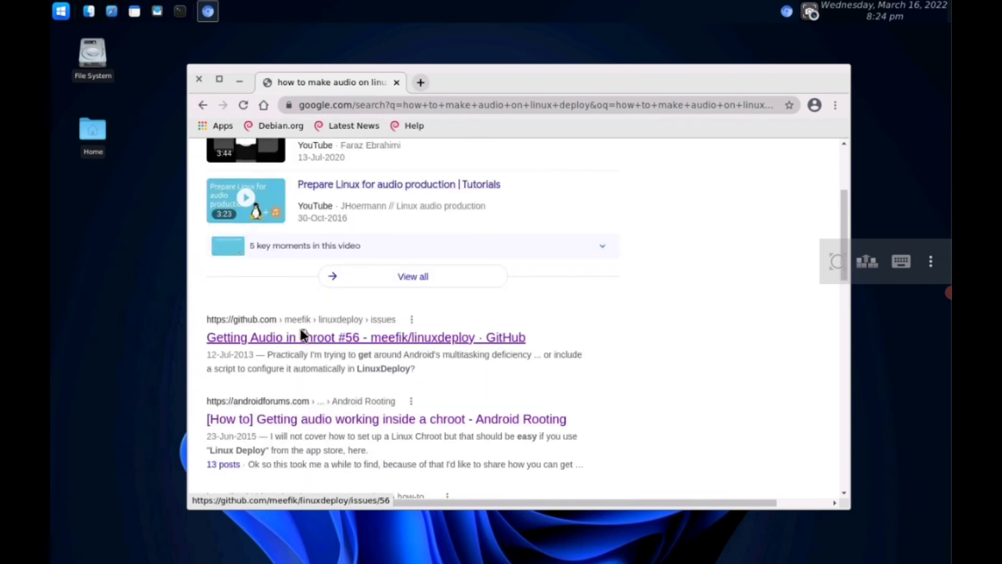
{"action": "left_click", "coordinate": [324, 413]}
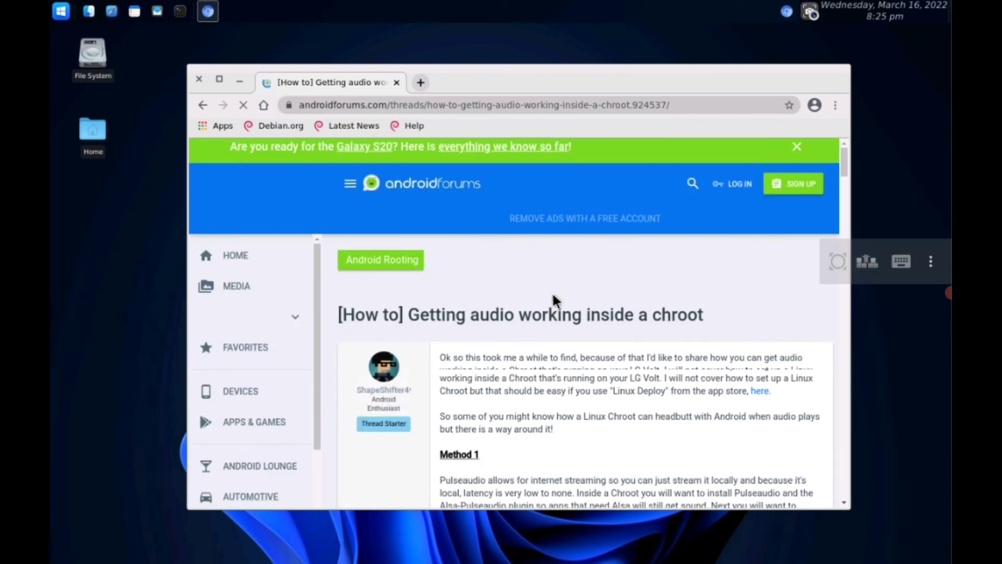
- Open new blank tabs, then close the forum guide tab and the new tabs until Chrome's window closes
{"action": "scroll", "coordinate": [553, 293], "scroll_direction": "down", "scroll_amount": 5}
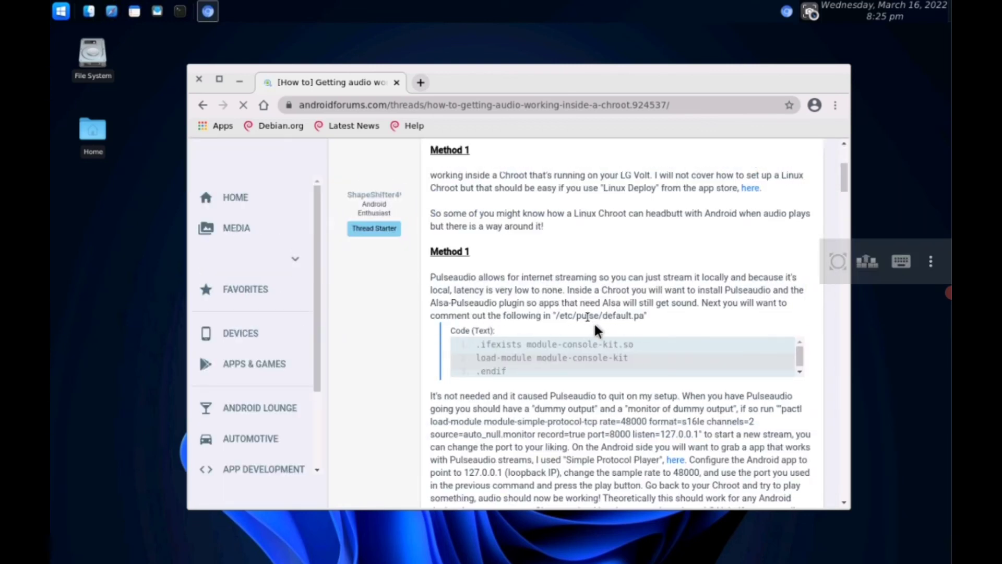
{"action": "double_click", "coordinate": [415, 82]}
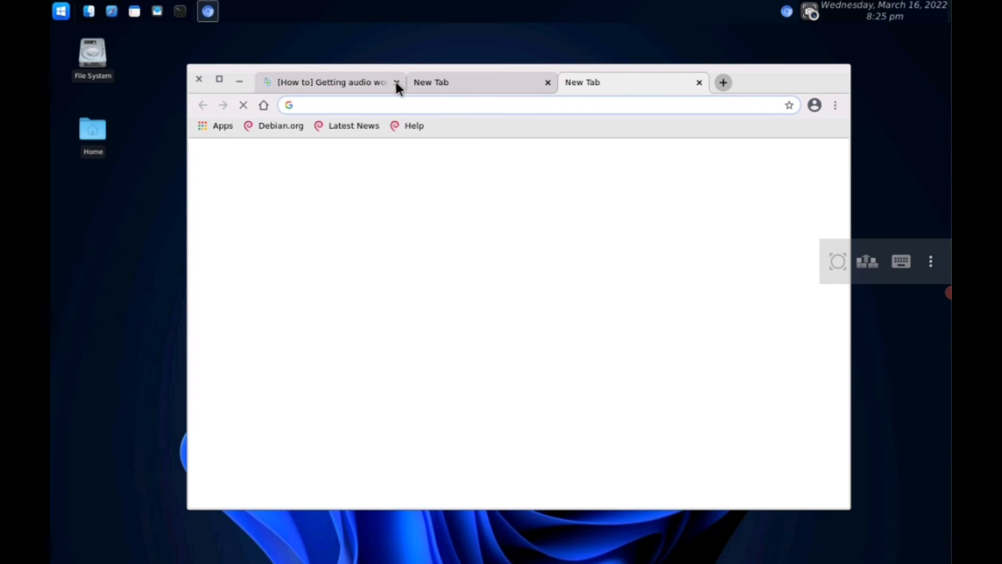
{"action": "left_click", "coordinate": [396, 83]}
{"action": "left_click", "coordinate": [396, 83]}
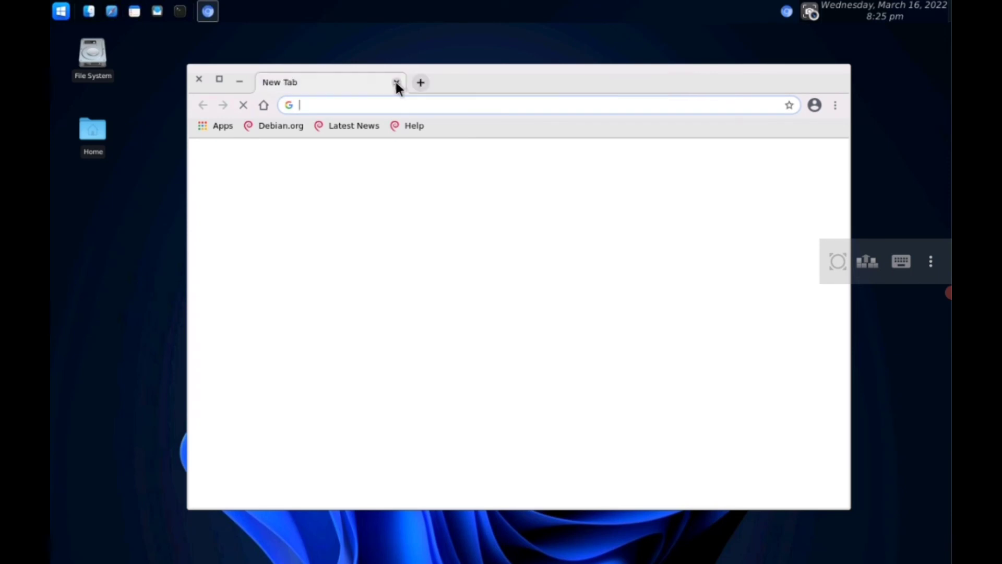
{"action": "mouse_move", "coordinate": [549, 83]}
{"action": "left_mouse_down"}
{"action": "mouse_move", "coordinate": [508, 94]}
{"action": "mouse_move", "coordinate": [559, 83]}
{"action": "mouse_move", "coordinate": [559, 111]}
{"action": "mouse_move", "coordinate": [392, 107]}
{"action": "mouse_move", "coordinate": [498, 58]}
{"action": "mouse_move", "coordinate": [642, 49]}
{"action": "mouse_move", "coordinate": [653, 129]}
{"action": "mouse_move", "coordinate": [456, 139]}
{"action": "mouse_move", "coordinate": [431, 80]}
{"action": "mouse_move", "coordinate": [619, 69]}
{"action": "mouse_move", "coordinate": [658, 141]}
{"action": "mouse_move", "coordinate": [446, 243]}
{"action": "mouse_move", "coordinate": [425, 152]}
{"action": "mouse_move", "coordinate": [604, 83]}
{"action": "mouse_move", "coordinate": [561, 78]}
{"action": "left_mouse_up"}
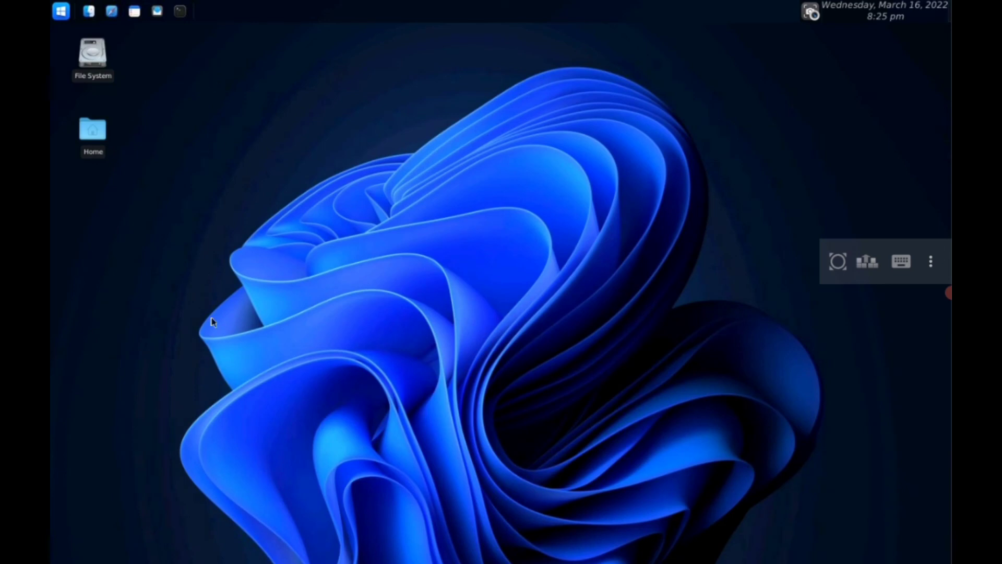
- Swipe the bVNC session out of recent apps and return to Linux Deploy's debian container
{"action": "key", "text": "alt+Tab"}
{"action": "key", "text": "alt+Tab"}
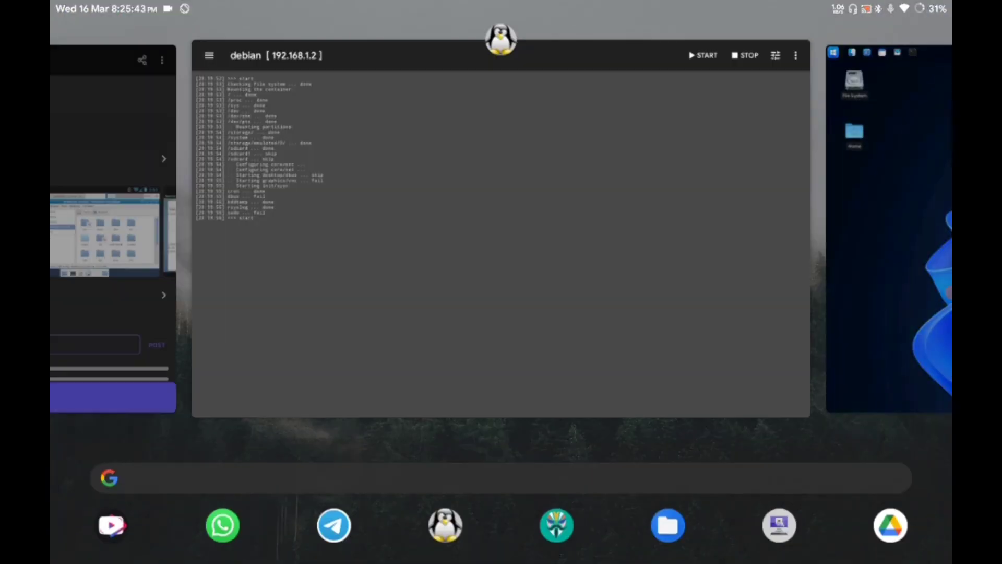
{"action": "left_click_drag", "start_coordinate": [939, 390], "coordinate": [934, 131]}
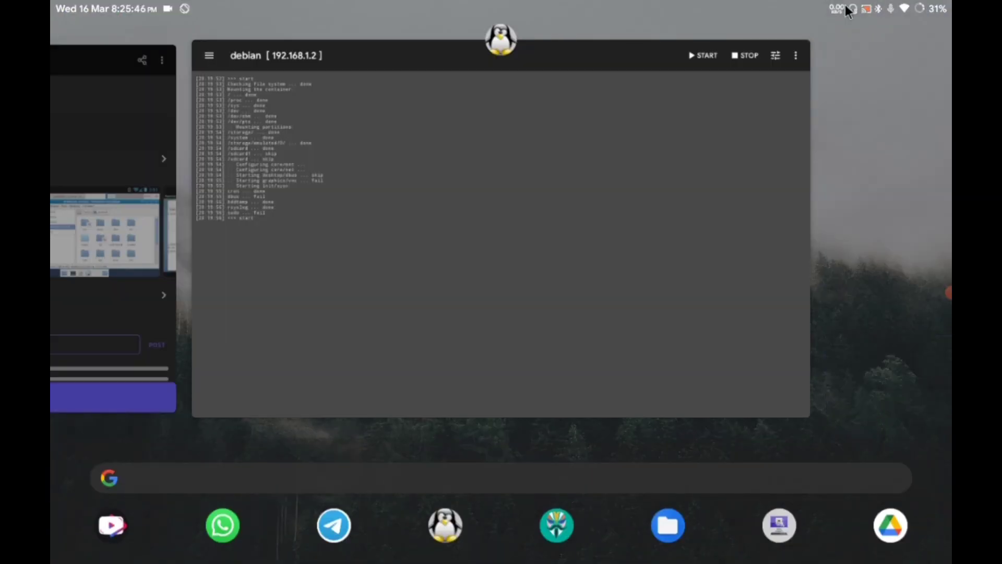
{"action": "left_click", "coordinate": [687, 221]}
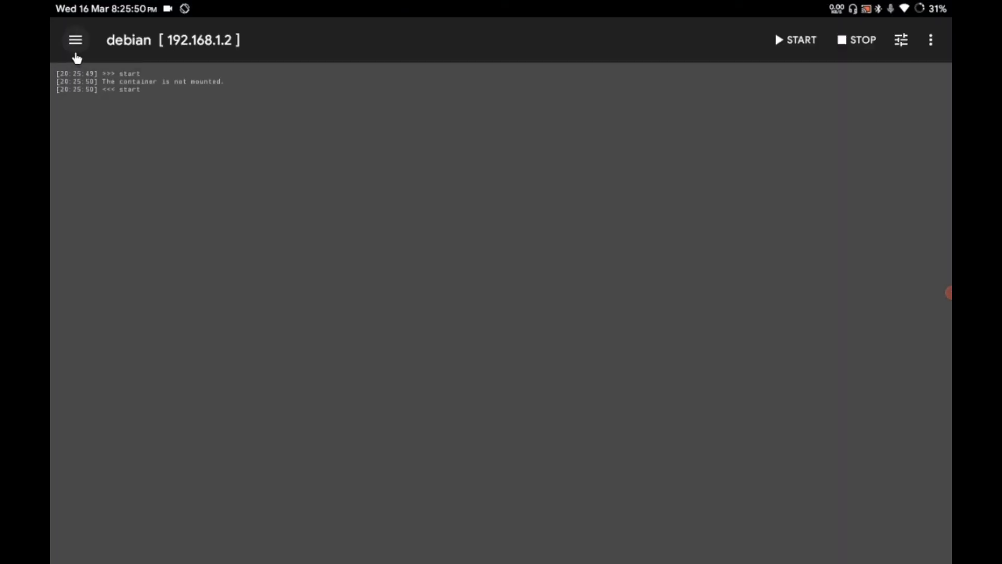
- Open Linux Deploy's Settings from the navigation list and scroll through them
{"action": "left_click", "coordinate": [76, 53]}
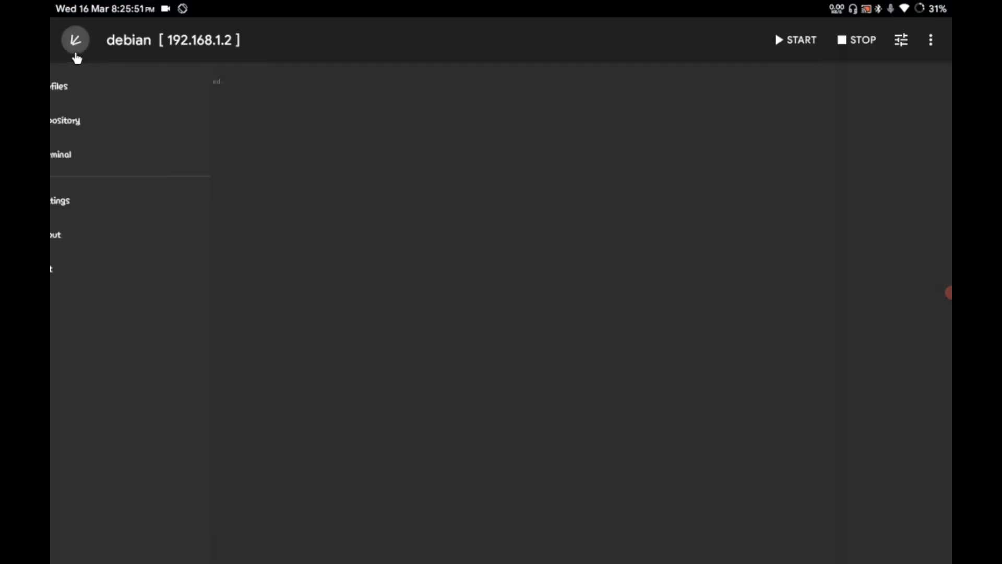
{"action": "left_click", "coordinate": [112, 203]}
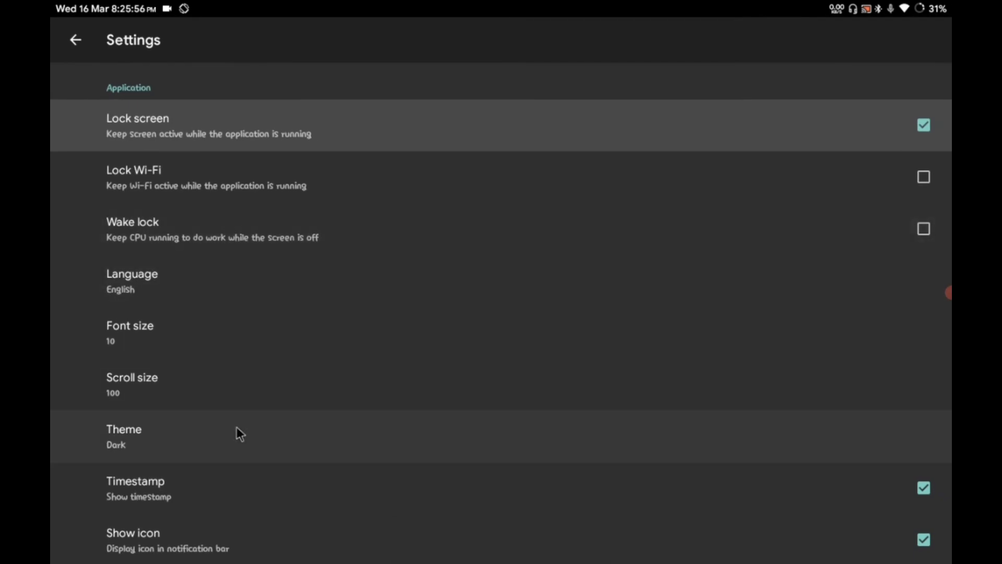
{"action": "scroll", "coordinate": [236, 427], "scroll_direction": "down", "scroll_amount": 2}
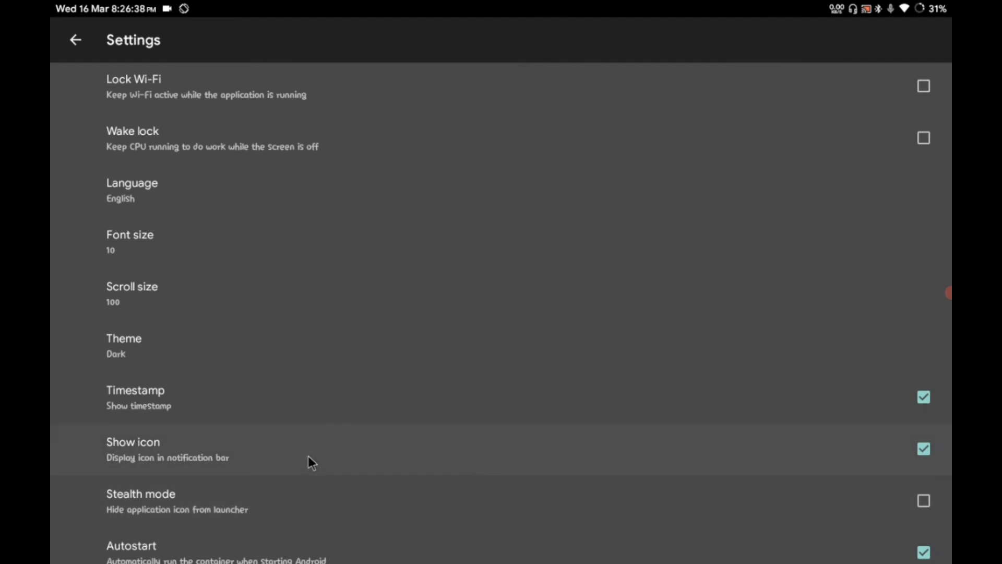
{"action": "scroll", "coordinate": [308, 455], "scroll_direction": "down", "scroll_amount": 4}
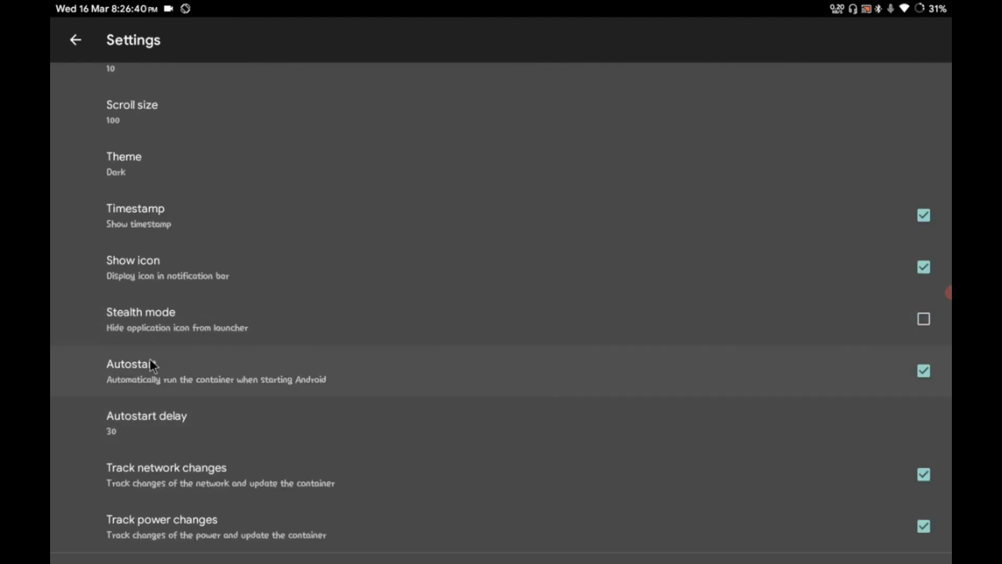
- Swipe Linux Deploy and the remaining app out of recent apps, leaving the Android home screen
{"action": "key", "text": "alt+Tab"}
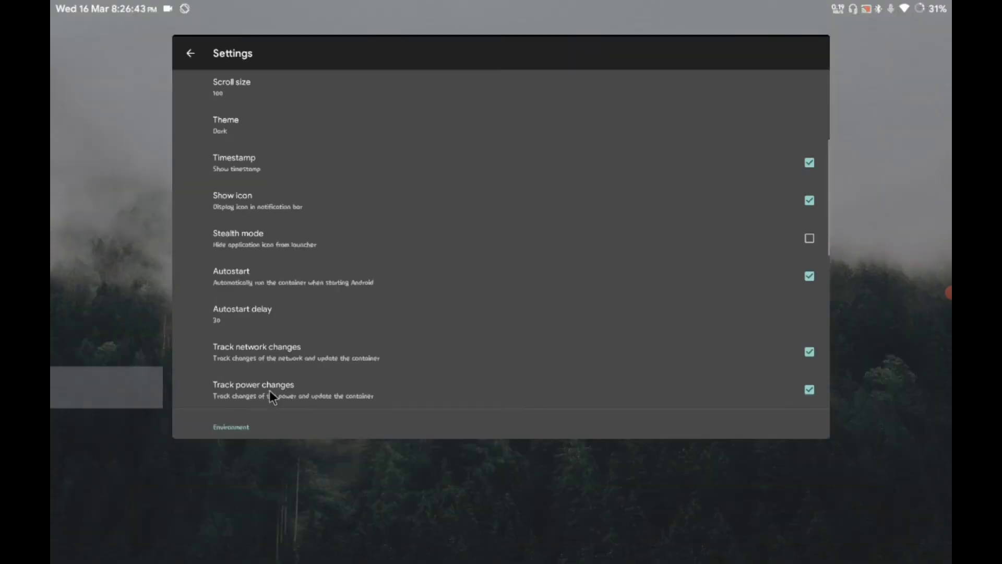
{"action": "left_click_drag", "start_coordinate": [517, 235], "coordinate": [521, 110]}
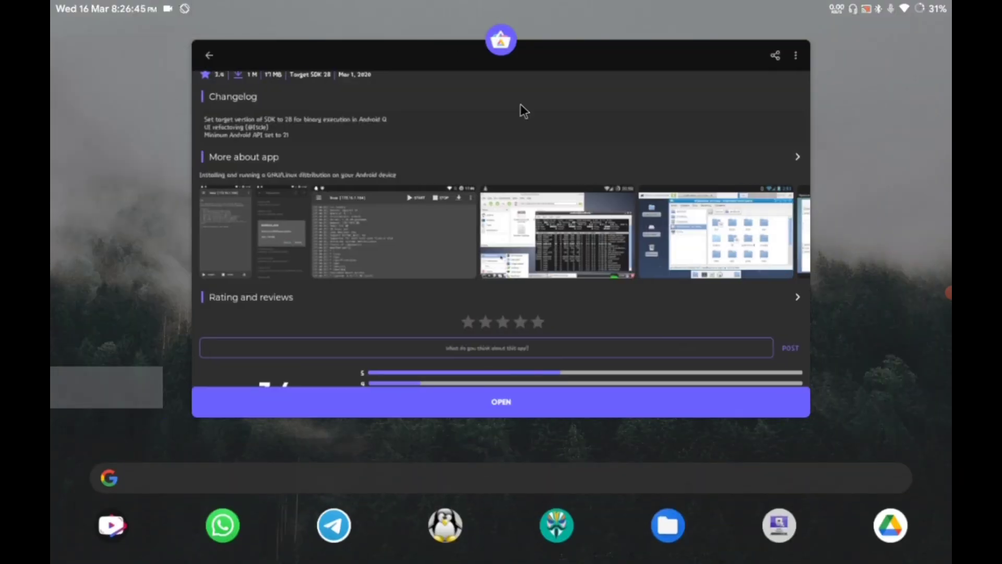
{"action": "left_click_drag", "start_coordinate": [536, 277], "coordinate": [536, 5]}
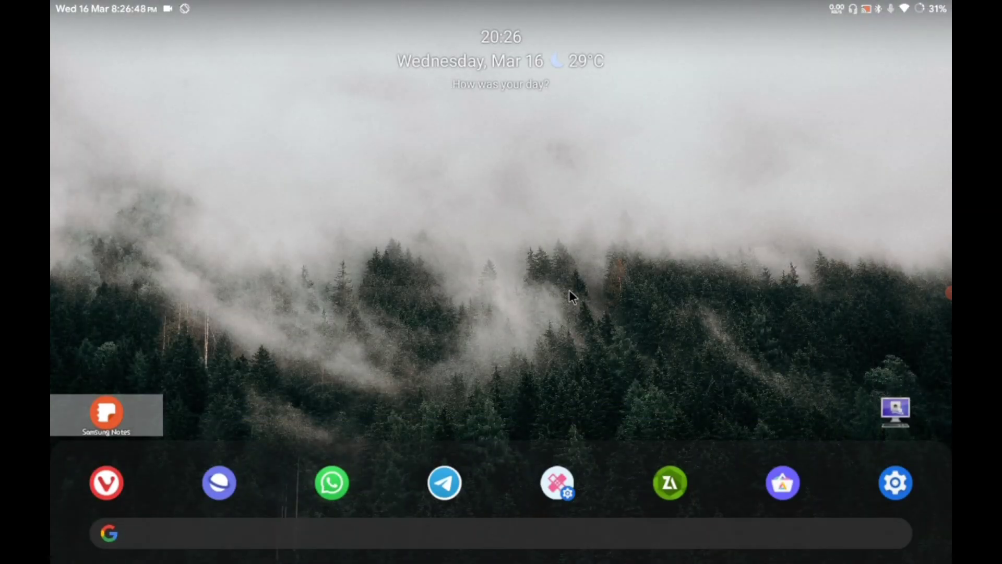